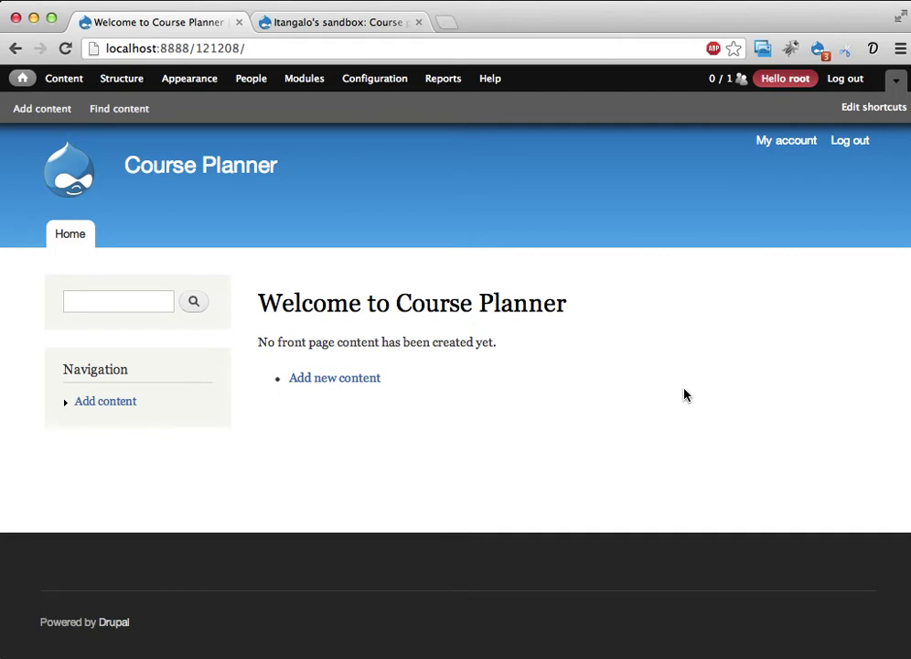
# - Look at the Course planner sandbox project page on drupal.org and return to the local Course Planner site
pyautogui.click(331, 22)
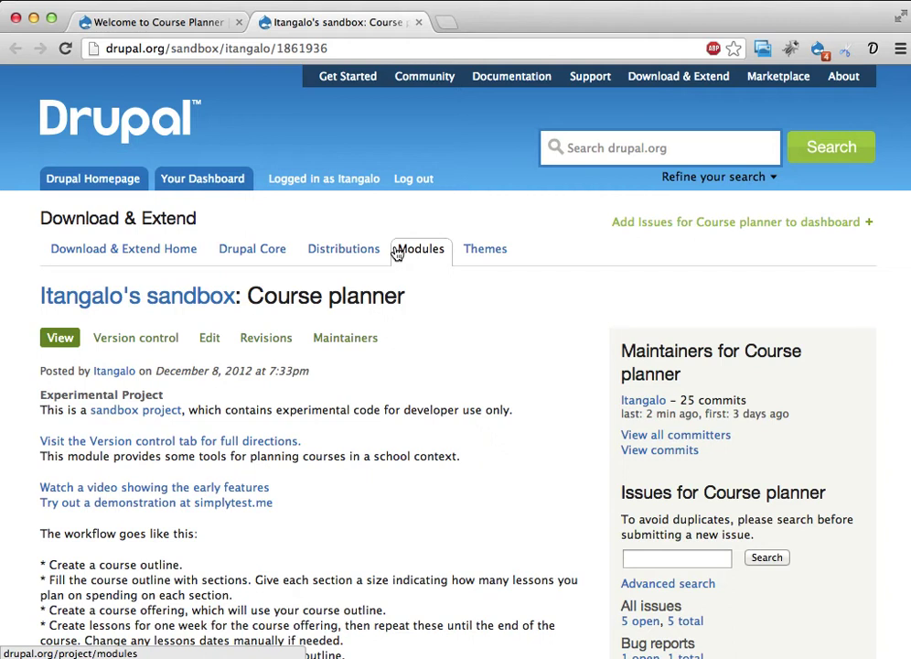
pyautogui.hotkey('ctrl', 'shift', 'Tab')
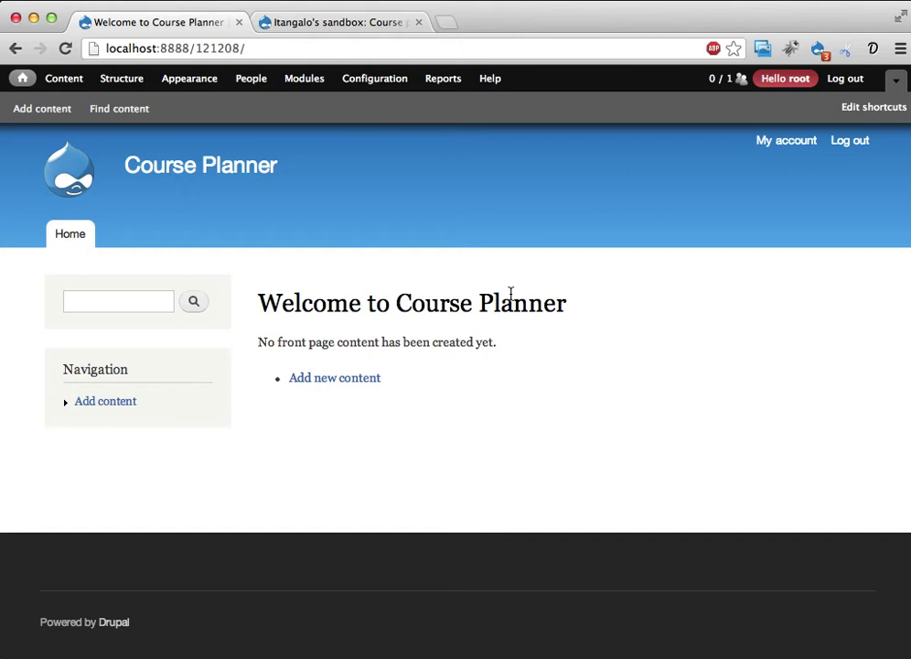
# - Start a new course outline titled "Min mattekurs" with the description "En sorts beskrivning."
pyautogui.click(332, 381)
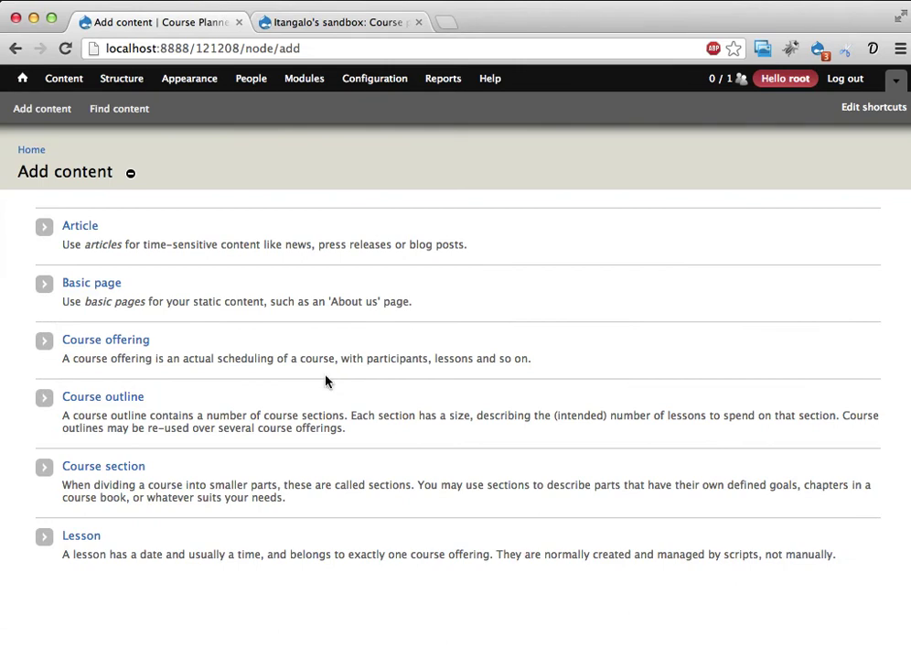
pyautogui.click(101, 404)
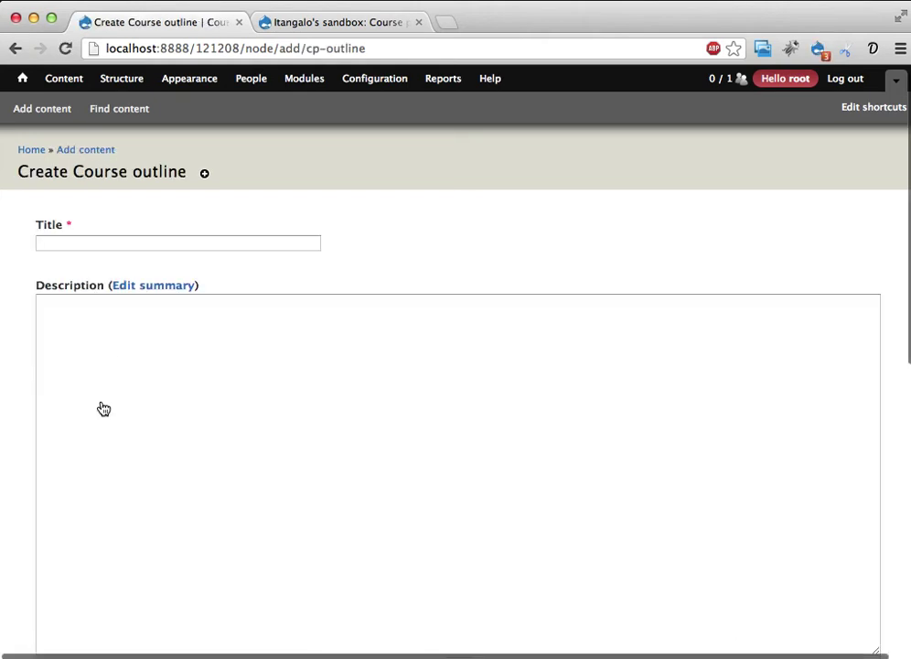
pyautogui.click(203, 245)
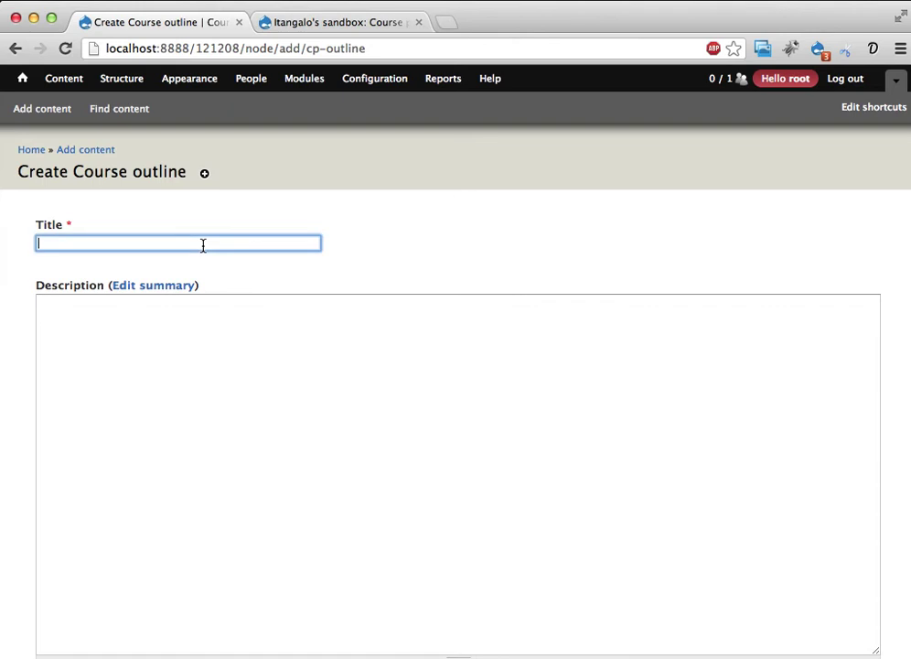
pyautogui.write('Min mattekurs')
pyautogui.click(133, 382)
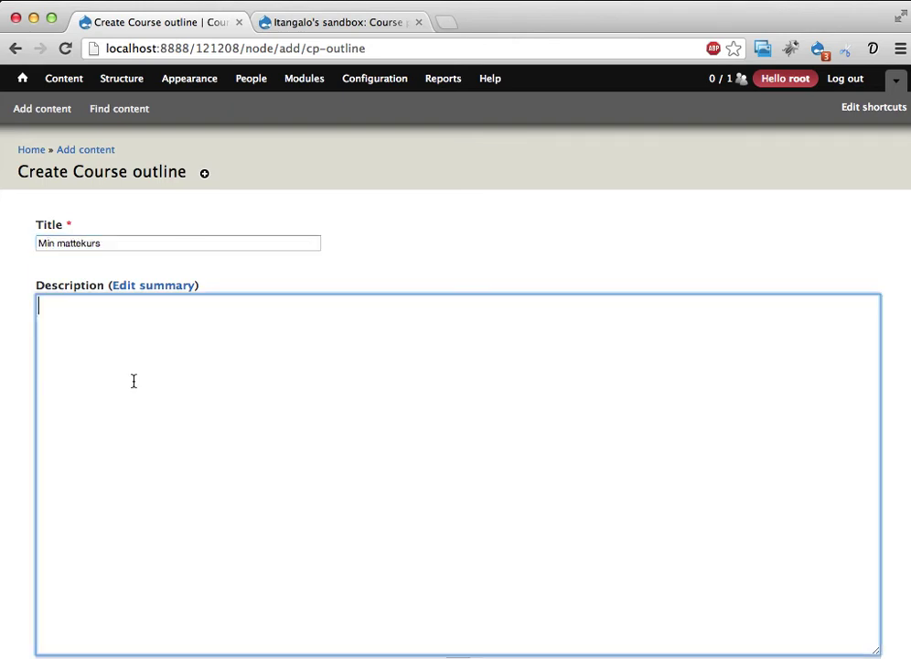
pyautogui.write('En sorts beskrivning.')
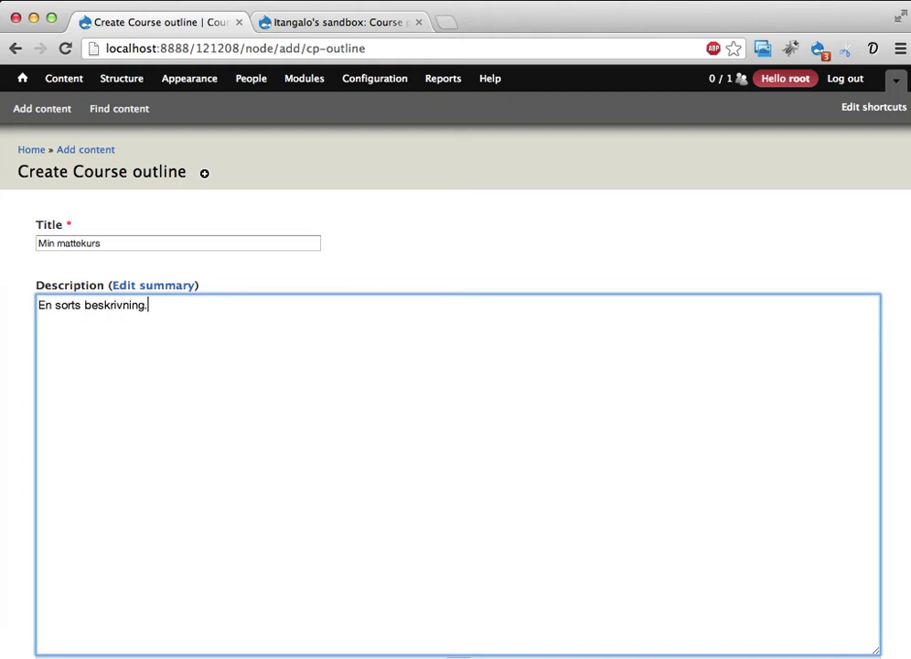
# - Clear the size of the empty section row and save the course outline
pyautogui.scroll(-3, 209, 404)
pyautogui.scroll(-7, 209, 403)
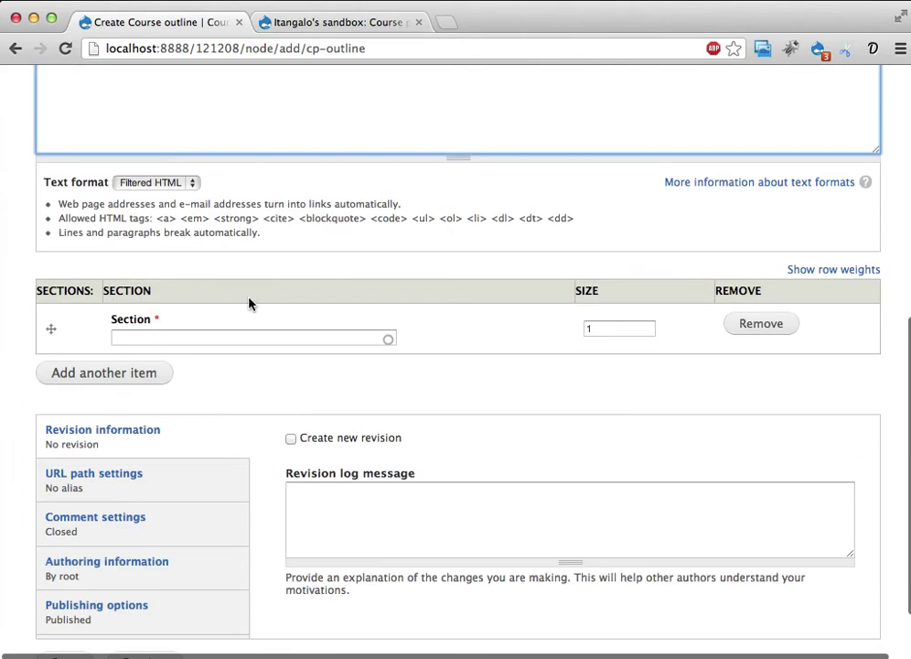
pyautogui.doubleClick(611, 326)
pyautogui.press('BackSpace')
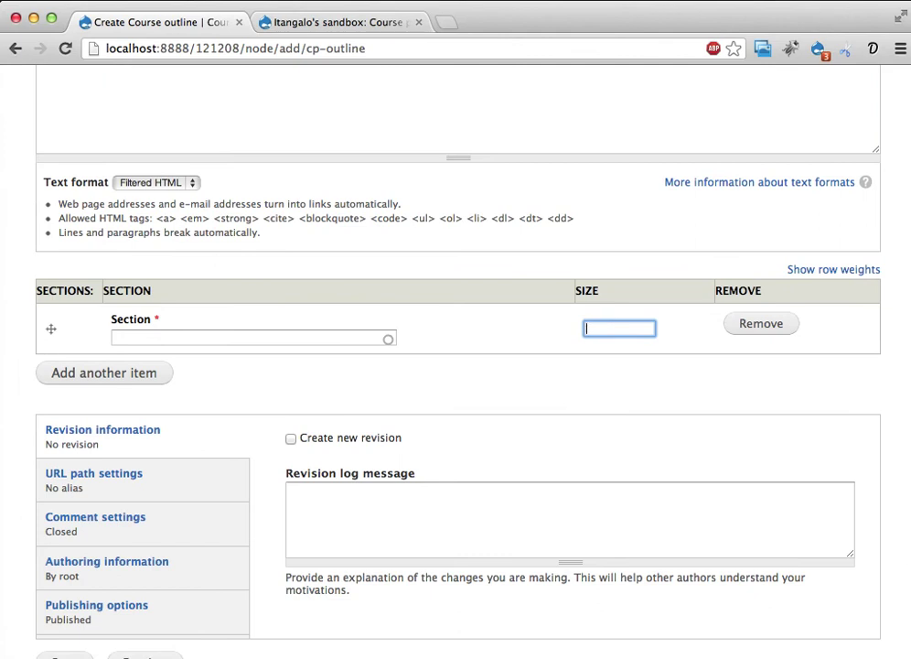
pyautogui.scroll(-2, 200, 362)
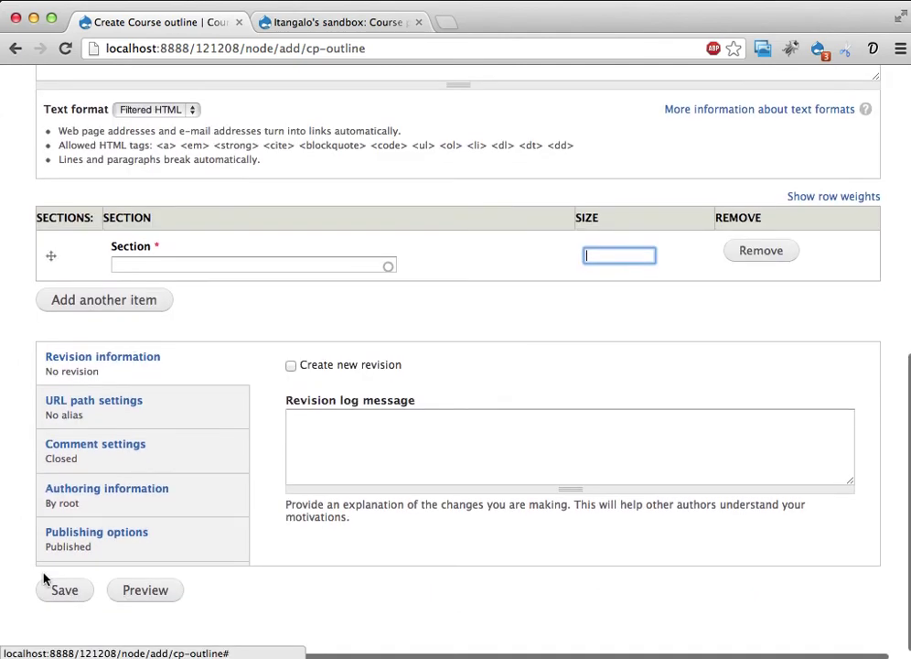
pyautogui.click(57, 592)
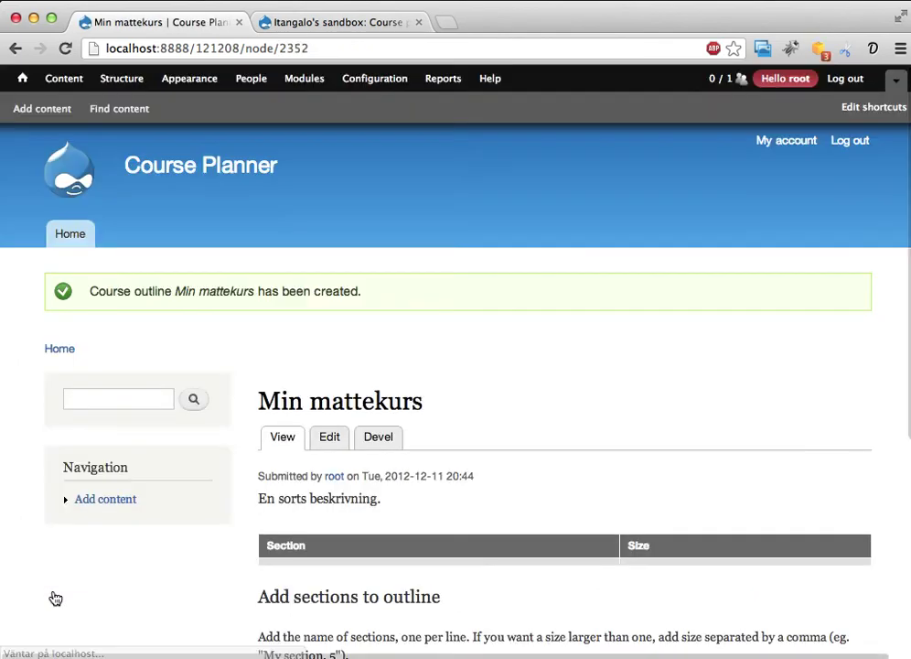
# - List the sections Repetition, Ekvationer och funktioner, Linjära funktioner and Andragradsfunktioner on separate lines in the outline's section titles and sizes
pyautogui.scroll(-5, 496, 415)
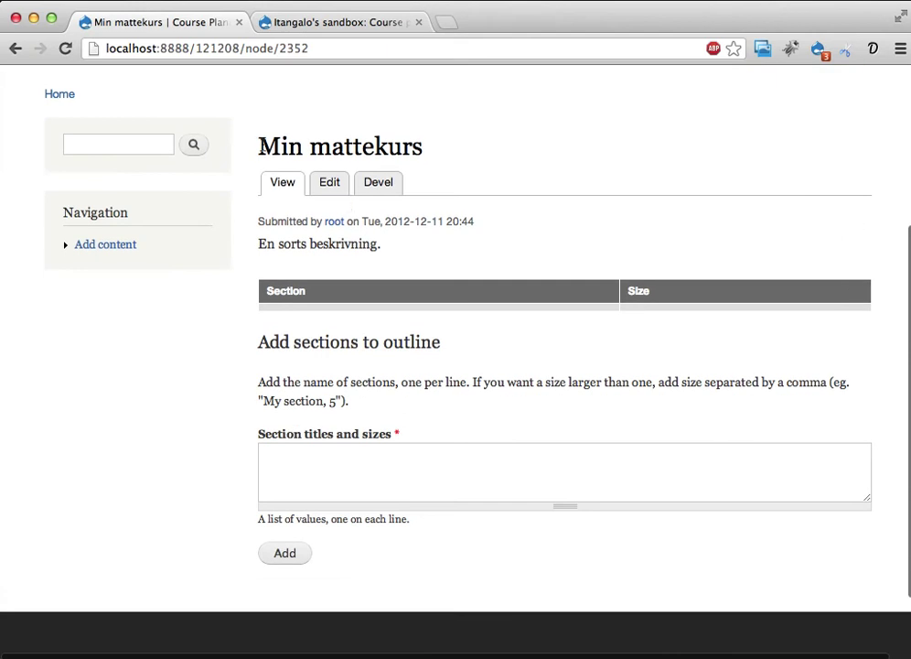
pyautogui.moveTo(257, 147); pyautogui.dragTo(429, 143)
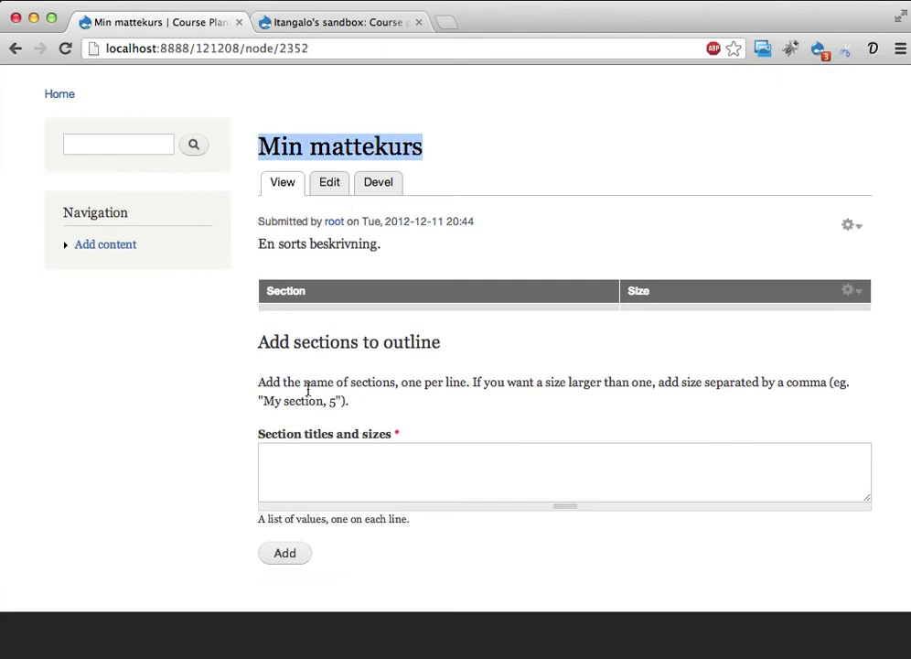
pyautogui.click(321, 457)
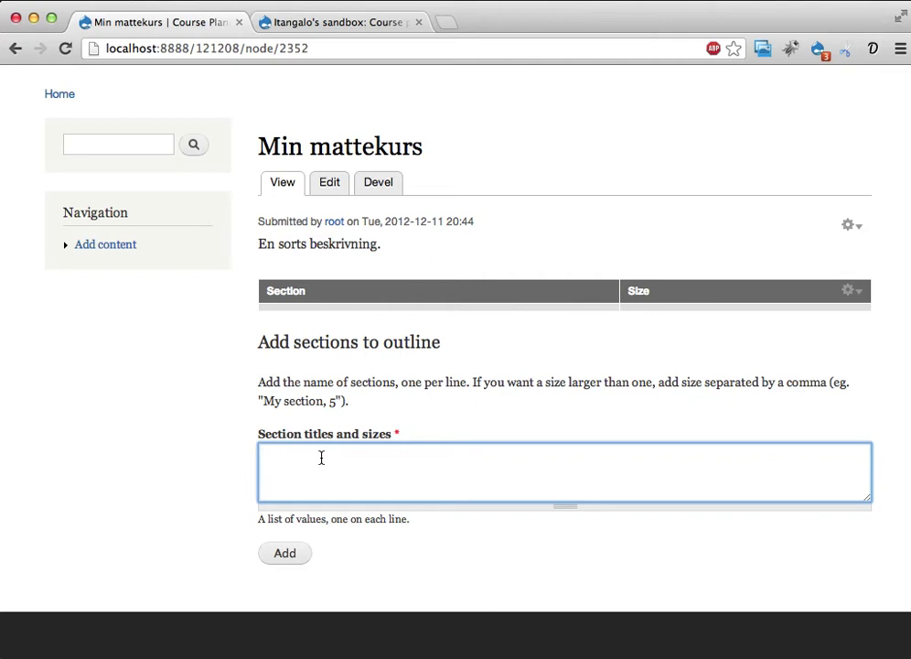
pyautogui.write('Repetition,')
pyautogui.press('BackSpace')
pyautogui.press('Return')
pyautogui.write('Ekvationer och f')
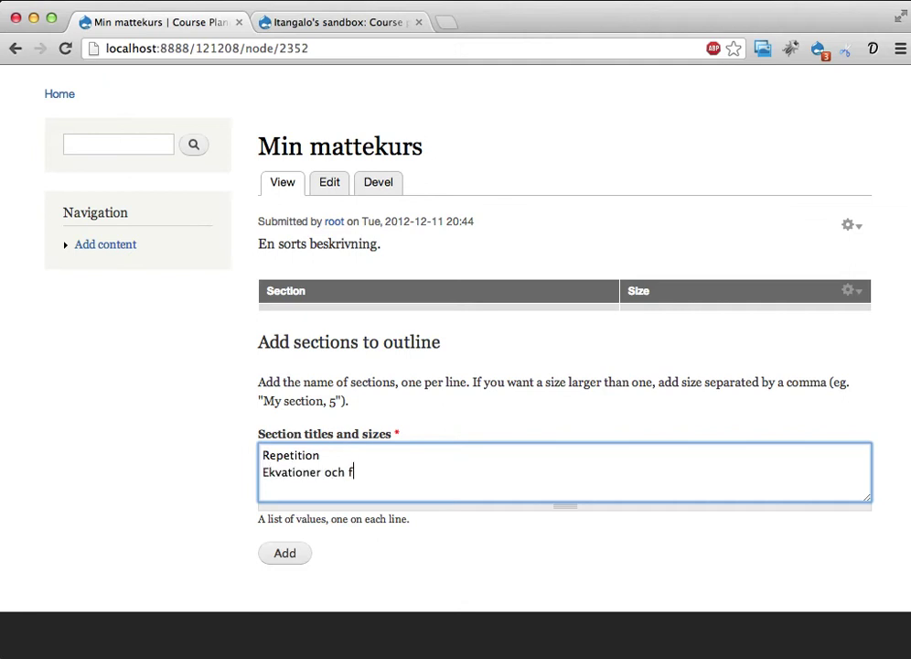
pyautogui.write('unktioner')
pyautogui.press('Return')
pyautogui.write('Linjära funktioner')
pyautogui.press('Return')
pyautogui.write('A')
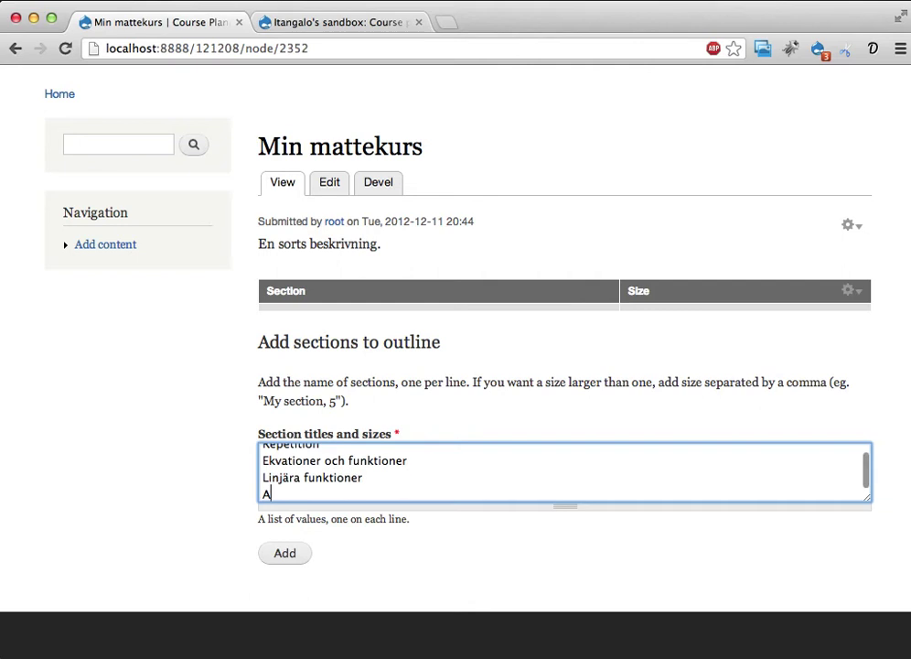
pyautogui.write('ndragradsfunktion')
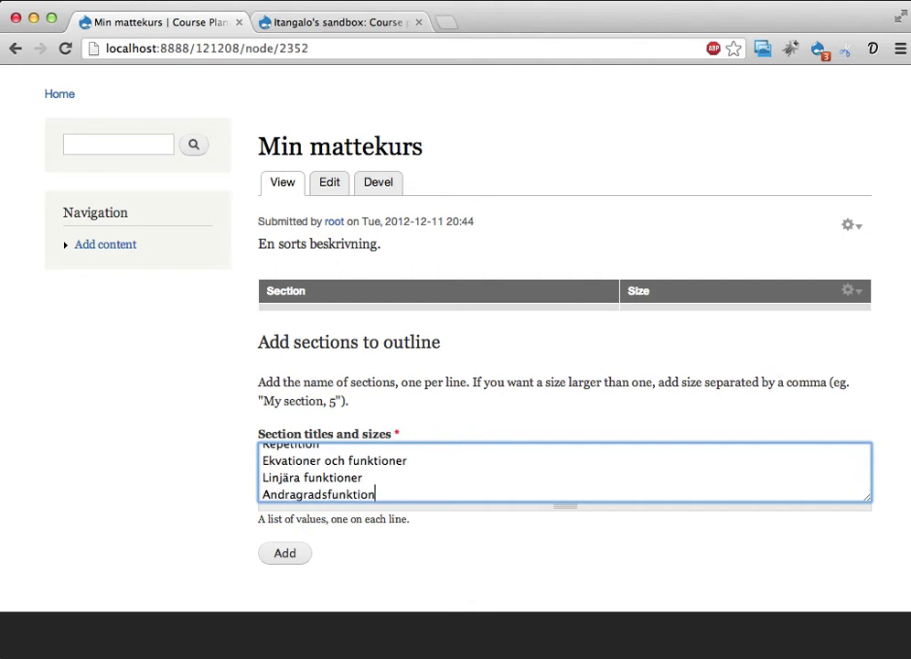
pyautogui.write('er')
# - Give the four listed sections the sizes 3, 6, 8 and 8 in order, and add them to the outline
pyautogui.click(264, 444)
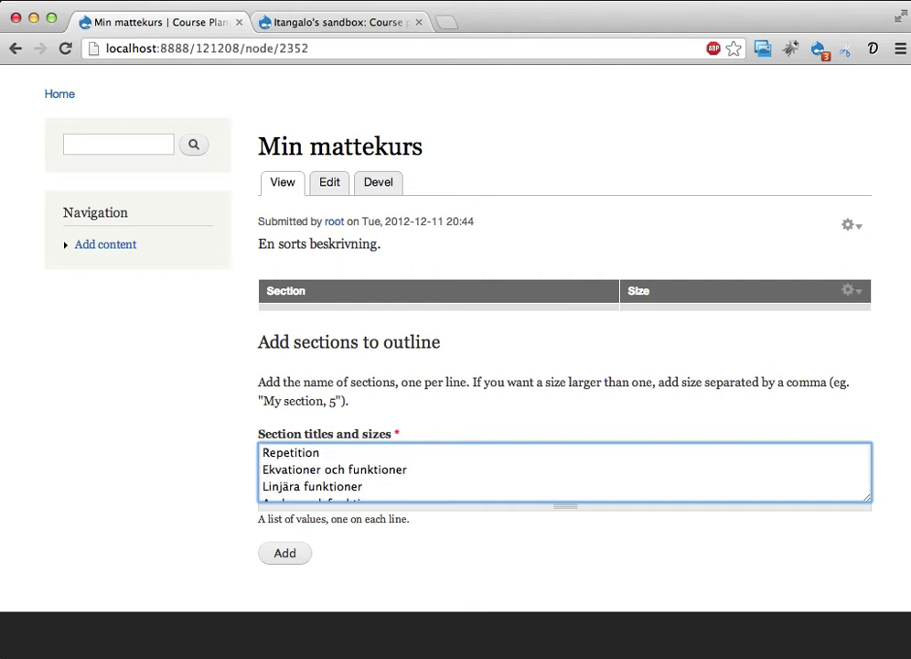
pyautogui.click(358, 459)
pyautogui.write(', 3')
pyautogui.click(418, 470)
pyautogui.write(', 6')
pyautogui.click(364, 487)
pyautogui.write(', 8')
pyautogui.click(387, 498)
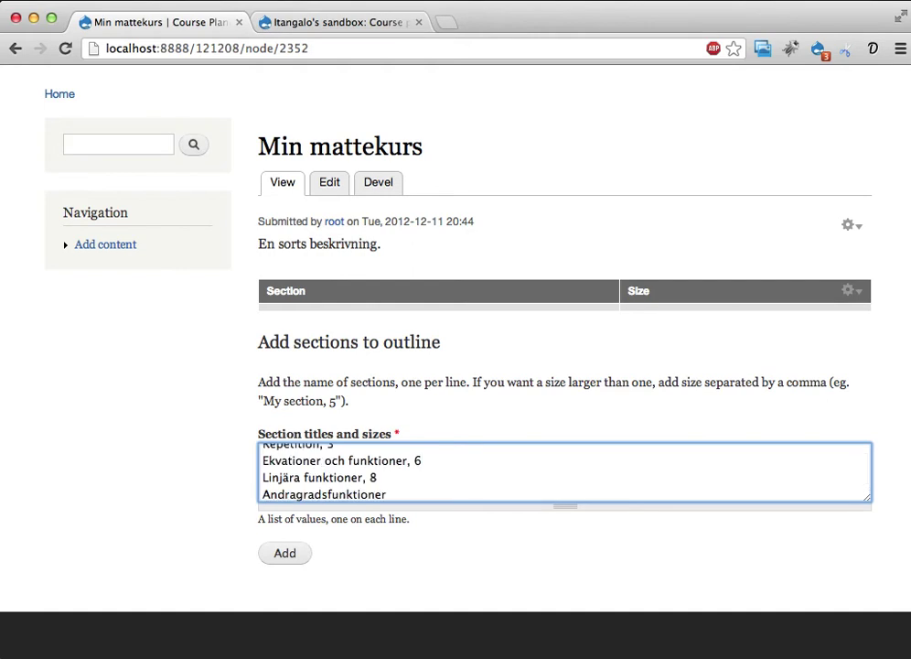
pyautogui.write(', 8')
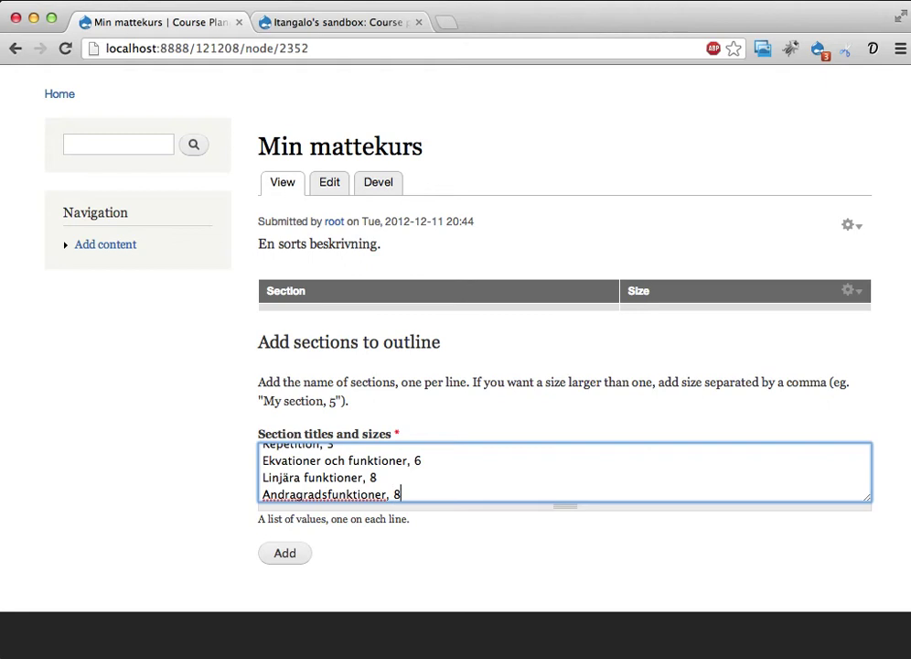
pyautogui.click(284, 556)
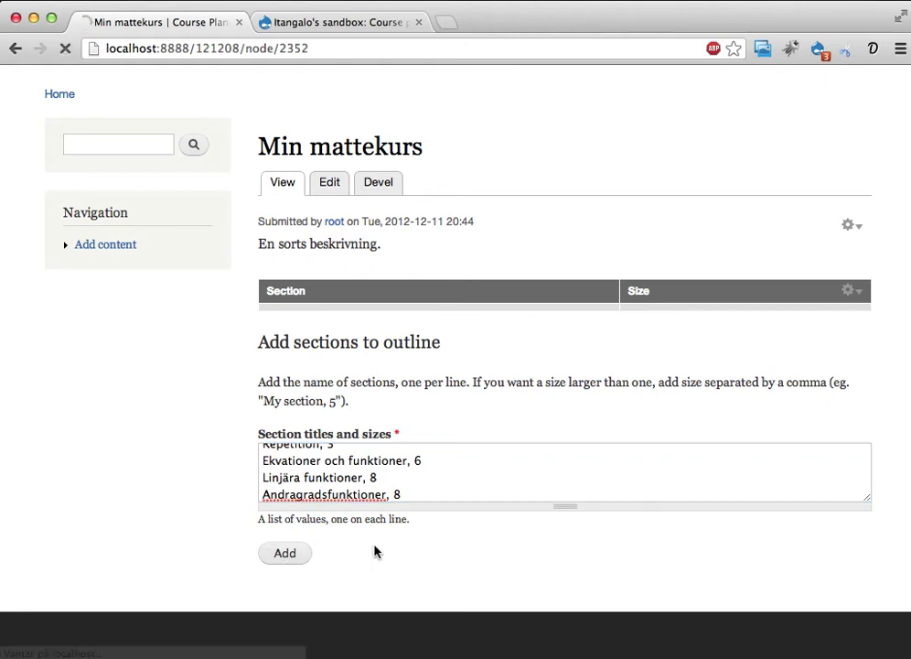
pyautogui.scroll(-4, 483, 445)
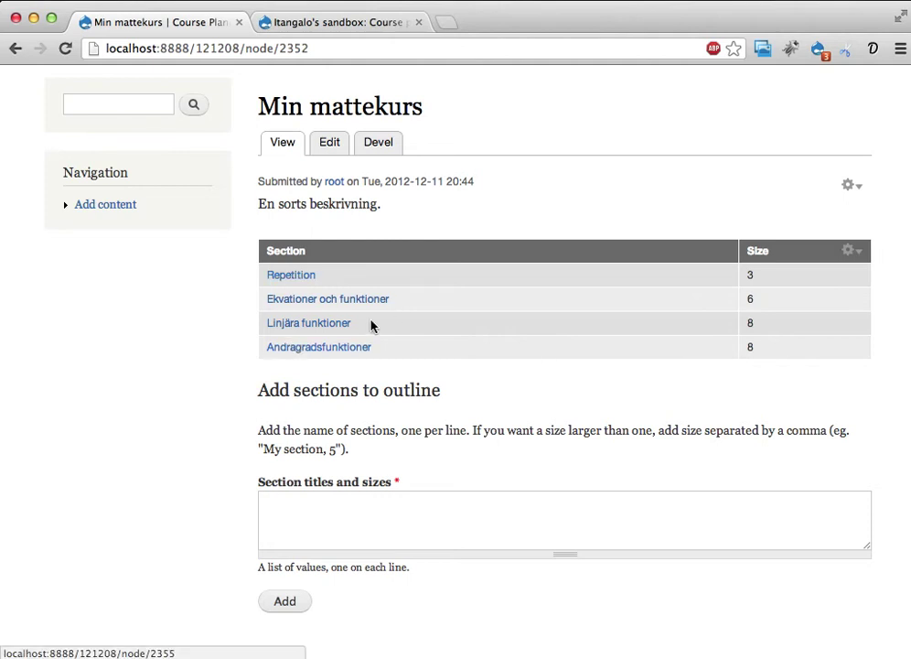
# - Start a new course offering in a separate browser tab and title it "Min mattekurs, våren 2013"
pyautogui.scroll(5, 372, 323)
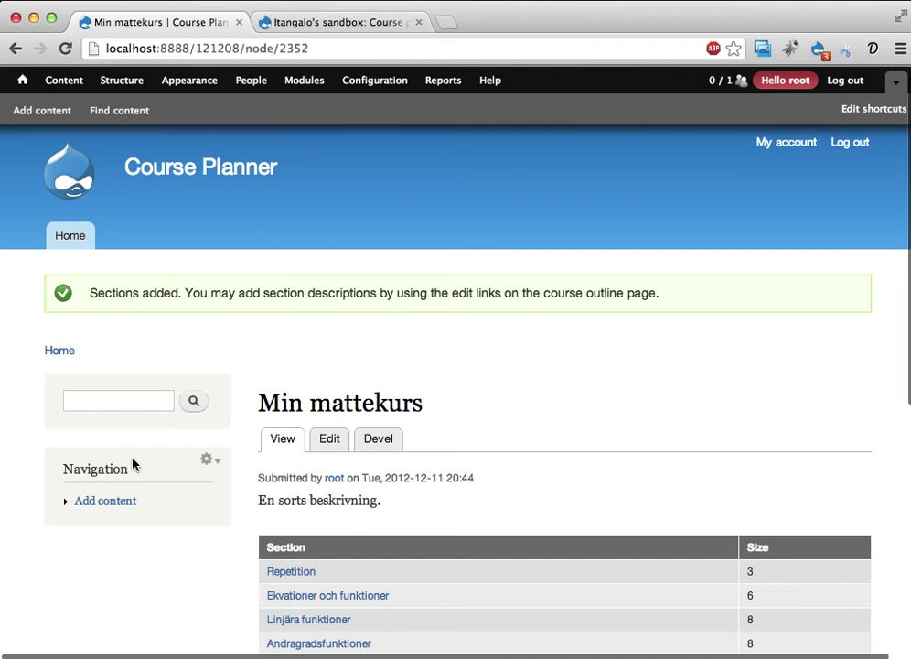
pyautogui.keyDown('super'); pyautogui.click(108, 505); pyautogui.keyUp('super')
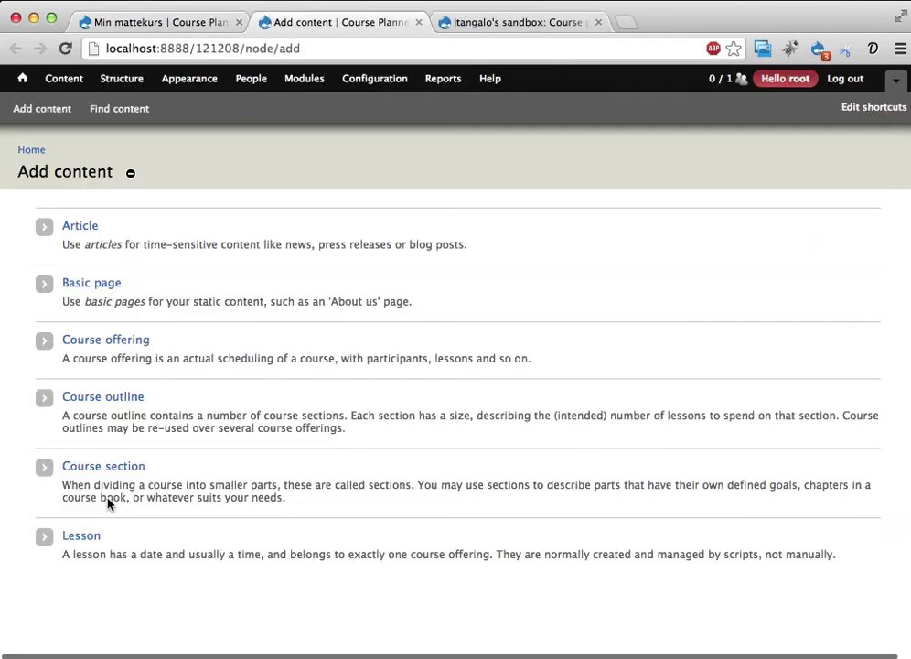
pyautogui.click(120, 346)
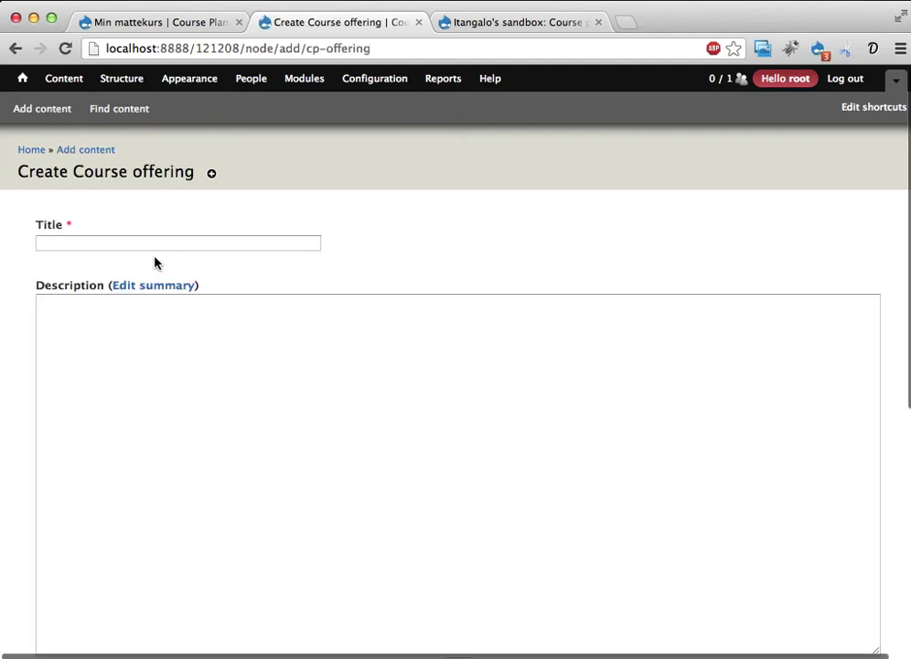
pyautogui.click(164, 242)
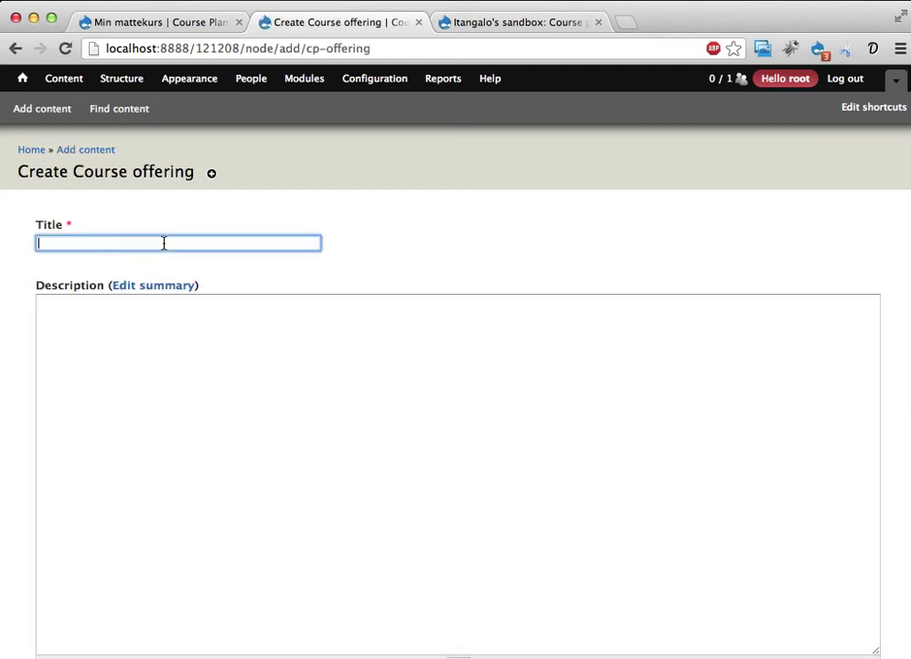
pyautogui.write('Min mattekurs, våre')
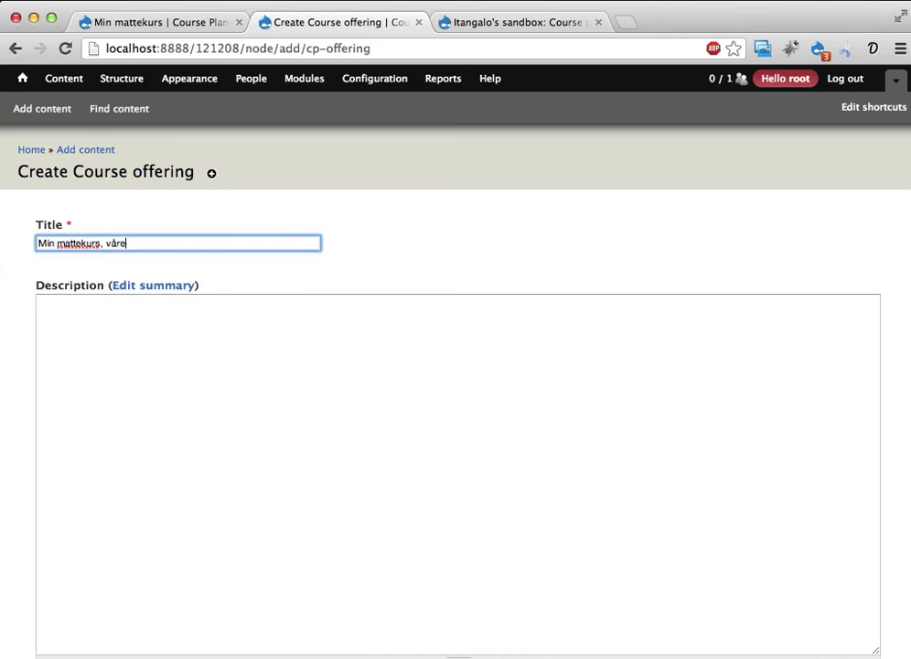
pyautogui.write('n 2013')
# - Enter "Beskrivning, trallalla." as the course offering's description and save the offering
pyautogui.click(194, 328)
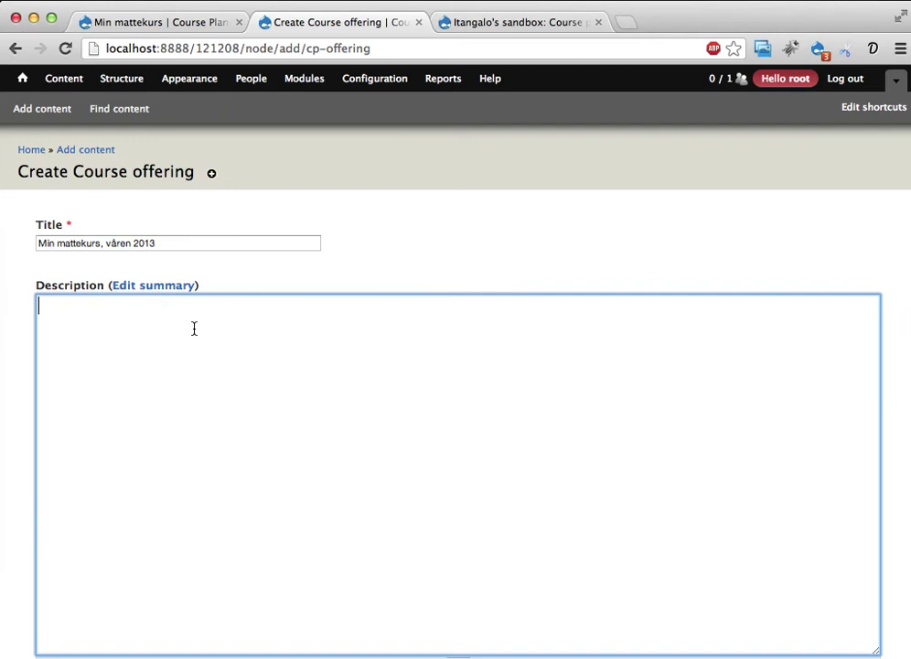
pyautogui.write('Beskrivning ')
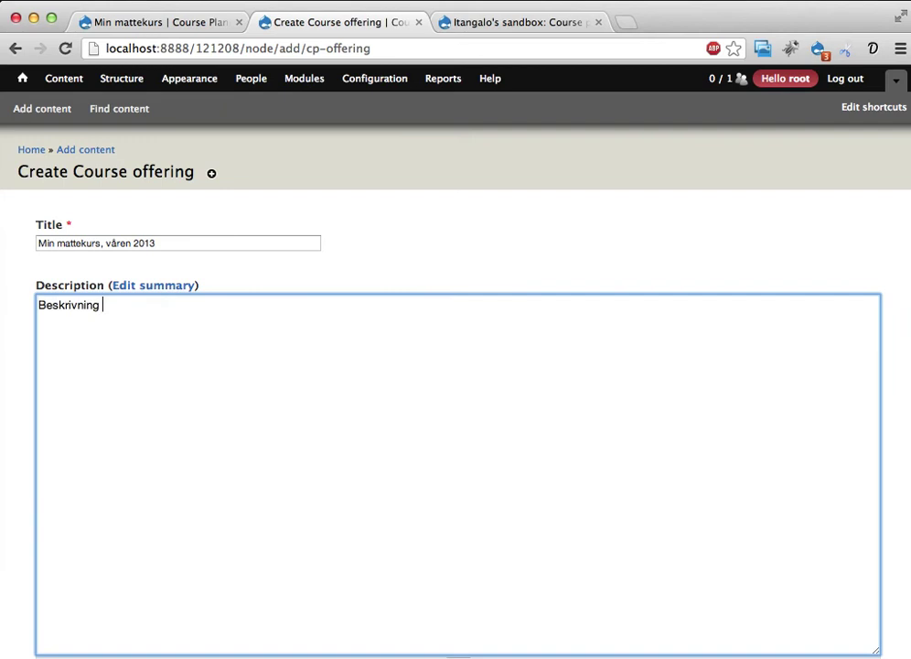
pyautogui.write(' trallalla.')
pyautogui.scroll(-1, 246, 366)
pyautogui.scroll(-5, 246, 366)
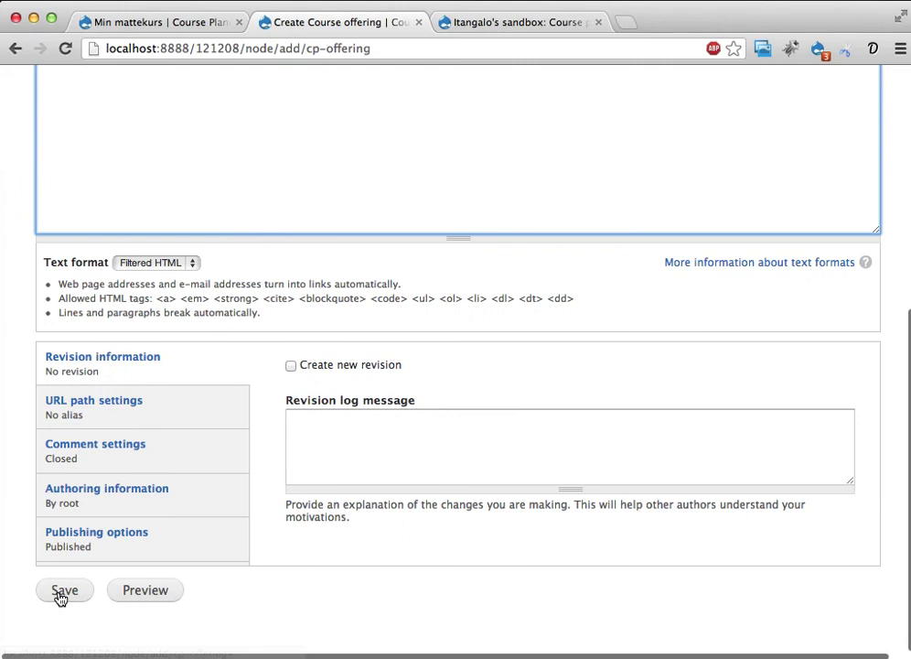
pyautogui.click(62, 591)
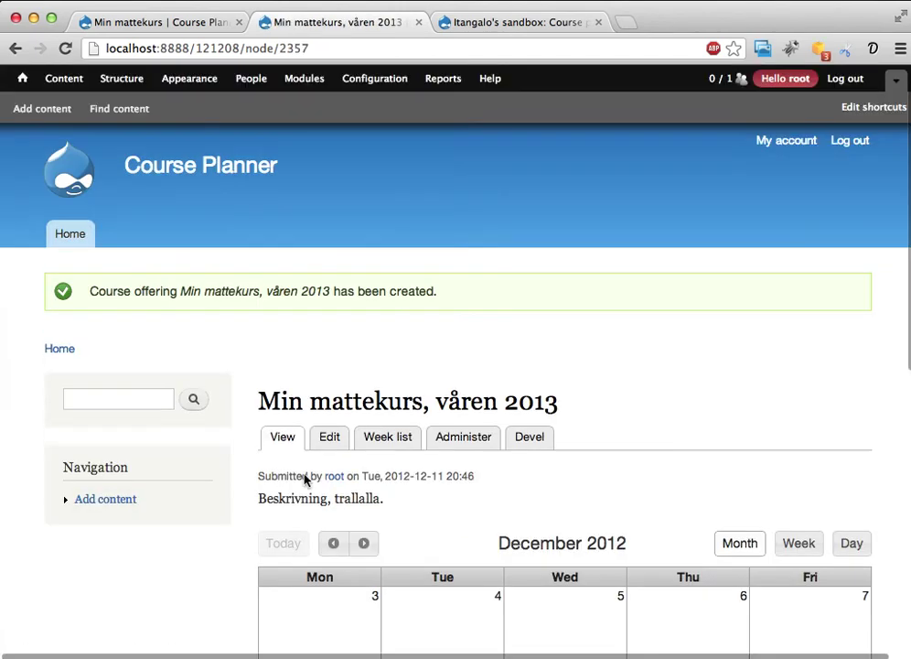
# - Look over the new offering's calendar and open its lesson administration page
pyautogui.scroll(-10, 411, 455)
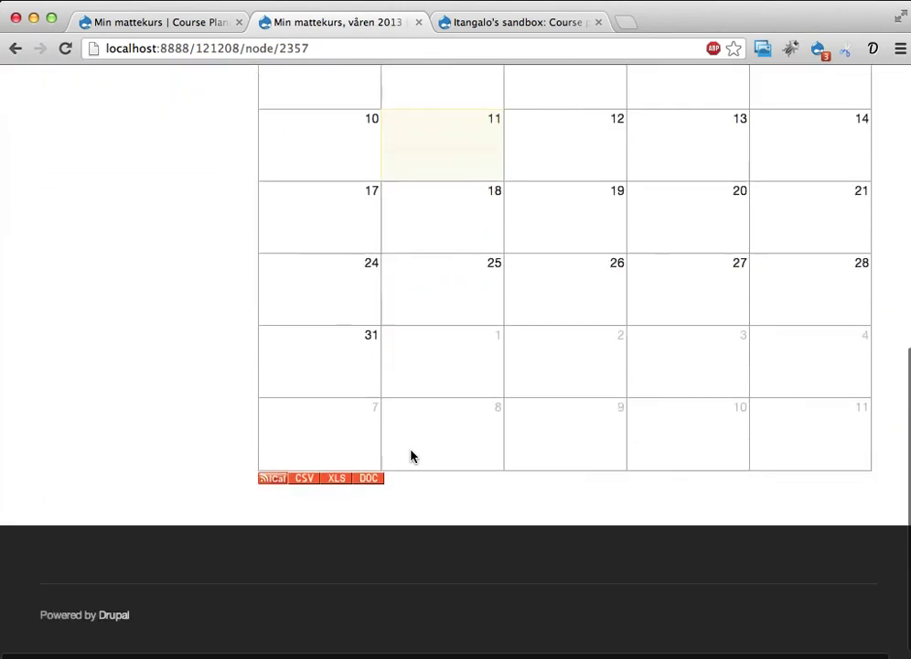
pyautogui.scroll(2, 543, 362)
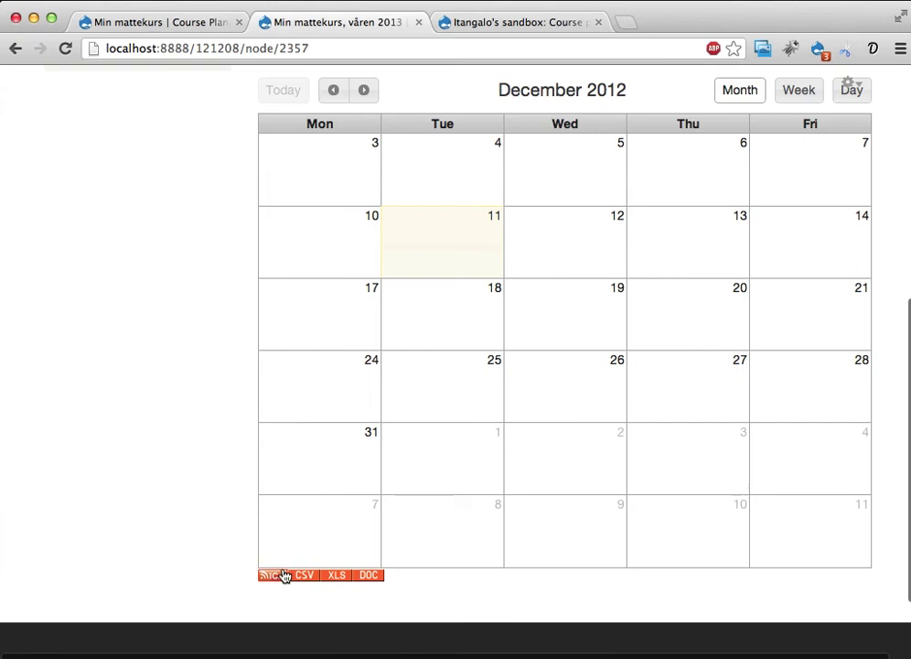
pyautogui.scroll(8, 459, 575)
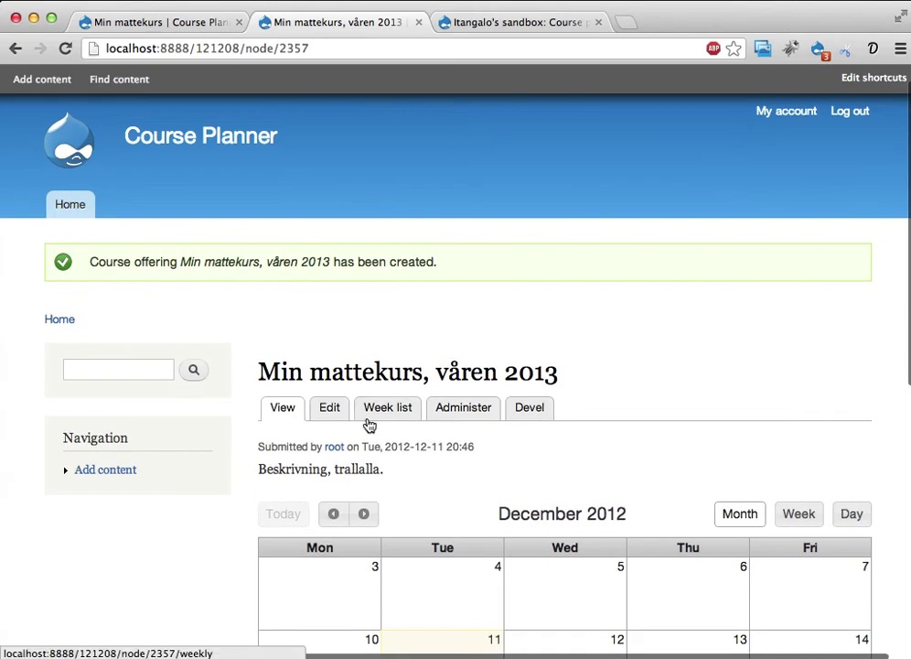
pyautogui.click(465, 412)
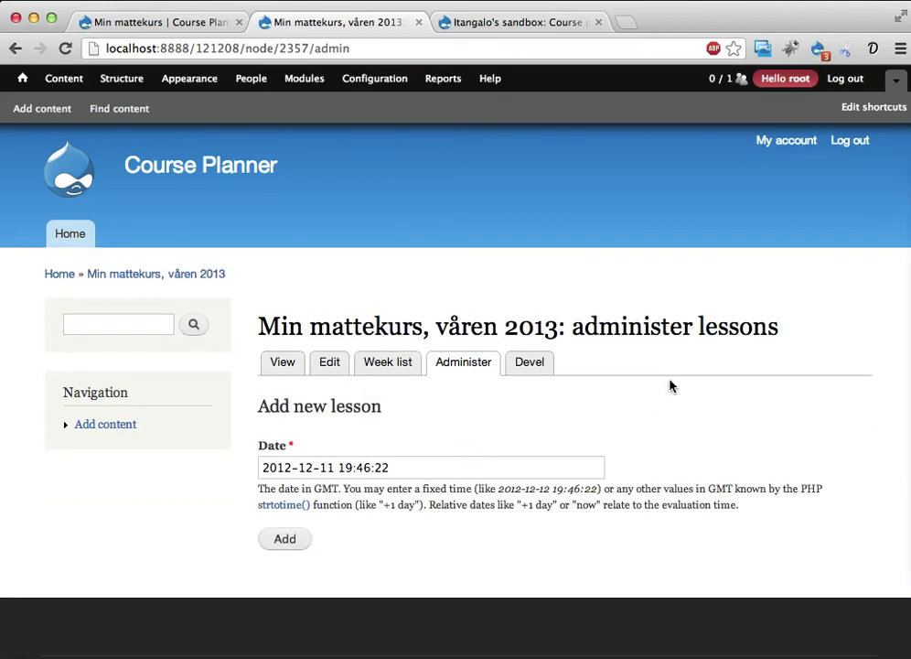
# - Set the date of the new lesson to 2013-01-07
pyautogui.click(287, 467)
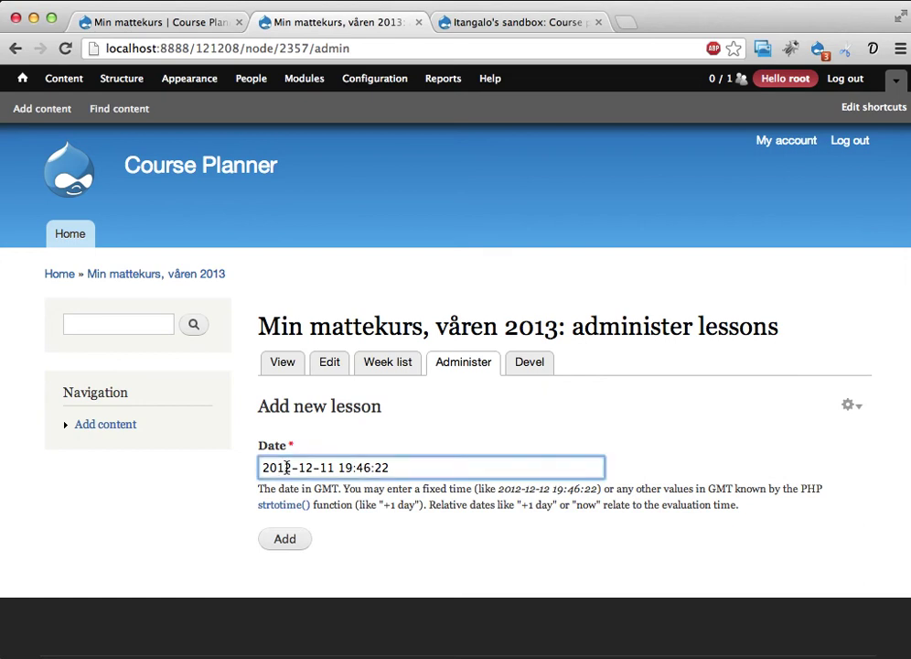
pyautogui.press('BackSpace')
pyautogui.write('3')
pyautogui.doubleClick(305, 467)
pyautogui.write('01')
pyautogui.doubleClick(326, 467)
pyautogui.write('07')
# - Set the new lesson's time to 08:20:00 and add the lesson to the course offering
pyautogui.doubleClick(345, 468)
pyautogui.write('08')
pyautogui.doubleClick(363, 468)
pyautogui.write('20')
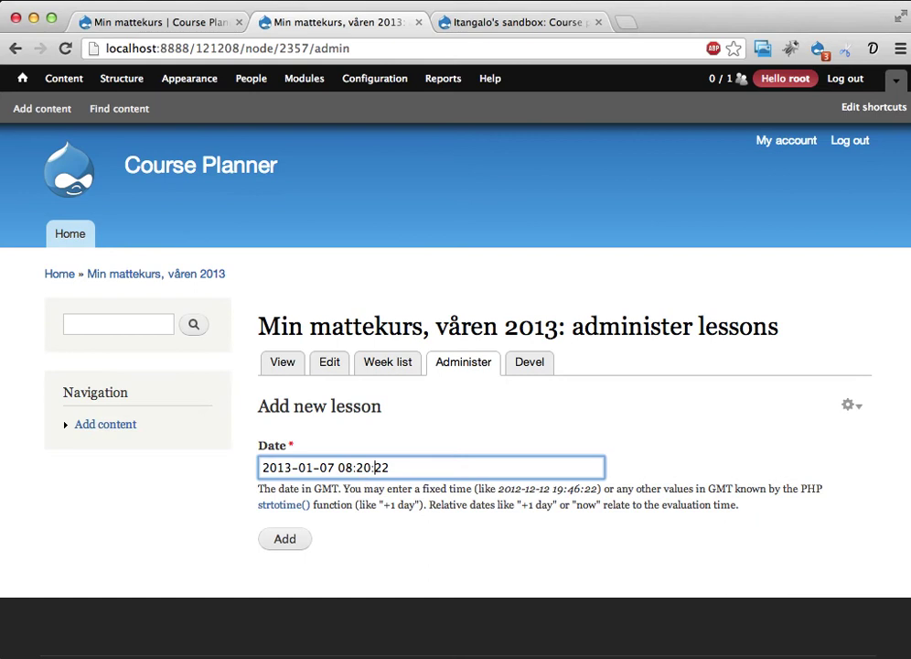
pyautogui.doubleClick(376, 467)
pyautogui.write('00')
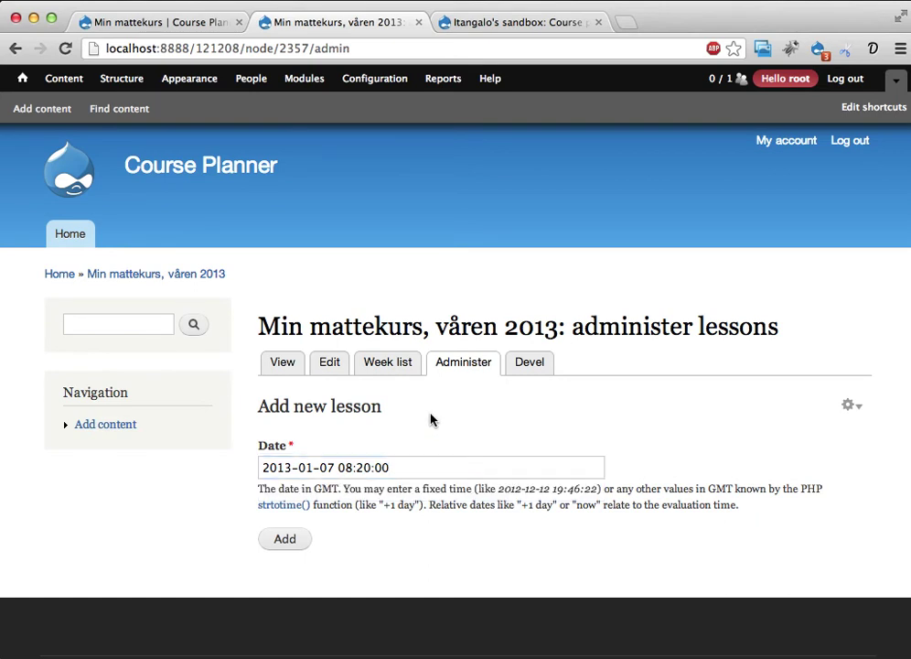
pyautogui.click(284, 538)
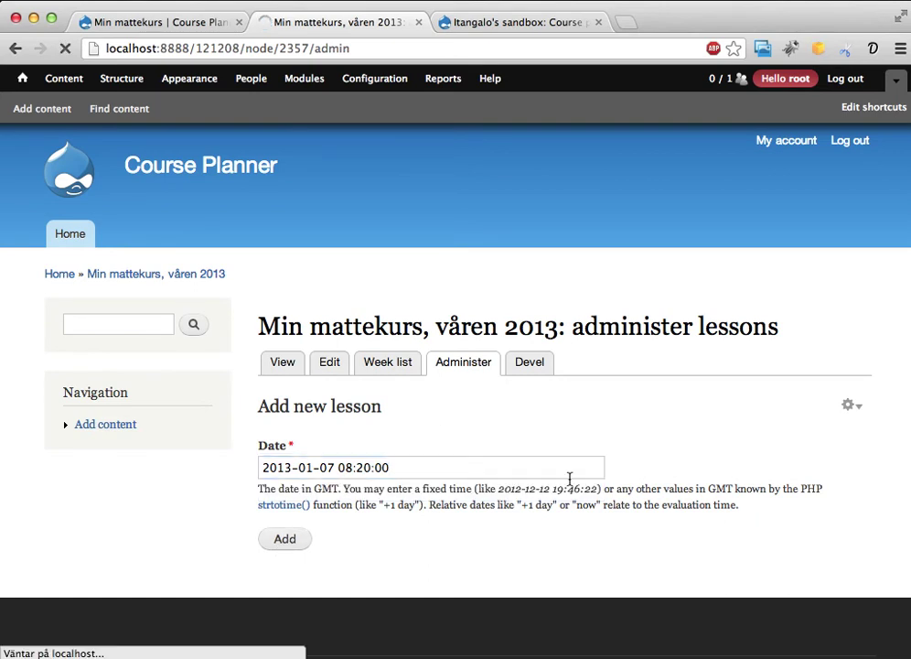
# - Set the date of a second new lesson to 2013-01-09
pyautogui.scroll(-5, 637, 474)
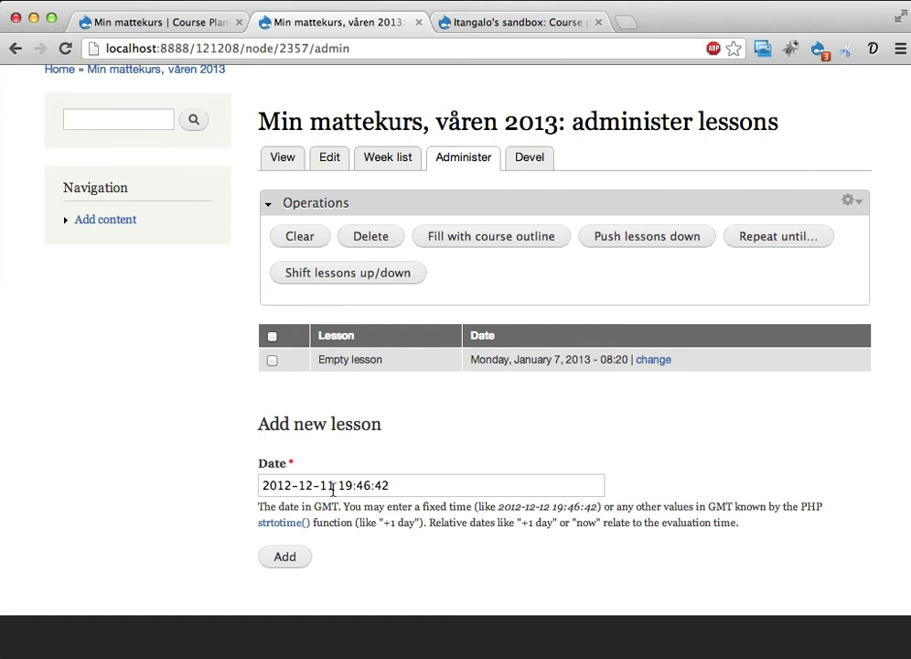
pyautogui.click(283, 486)
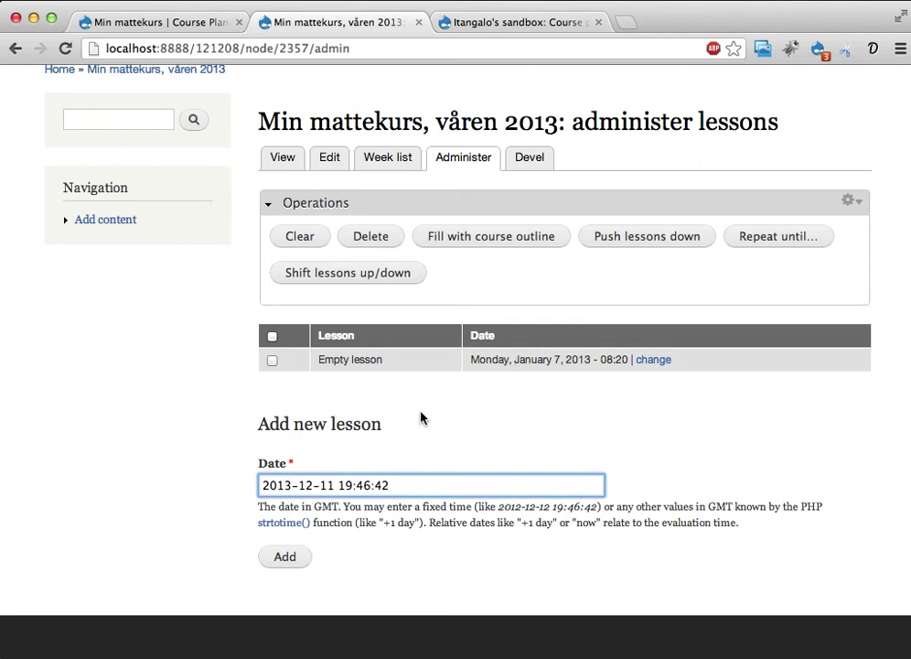
pyautogui.hotkey('shift', 'Right')
pyautogui.hotkey('shift', 'Right')
pyautogui.write('01')
pyautogui.hotkey('shift', 'Right')
pyautogui.hotkey('shift', 'Right')
pyautogui.write('9')
pyautogui.press('Left')
pyautogui.write('0')
pyautogui.press('Right')
# - Set the second lesson's time to 10:25:00 and add it to the course offering
pyautogui.hotkey('shift', 'Right')
pyautogui.hotkey('shift', 'Right')
pyautogui.write('10:25')
pyautogui.press('Right')
pyautogui.hotkey('shift', 'Right')
pyautogui.hotkey('shift', 'Right')
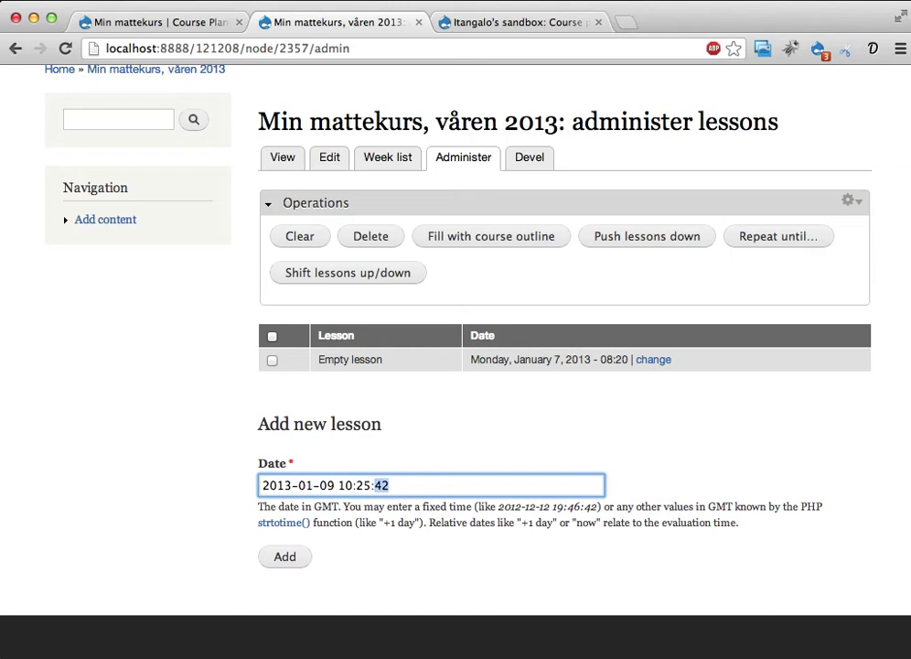
pyautogui.write('00')
pyautogui.click(287, 562)
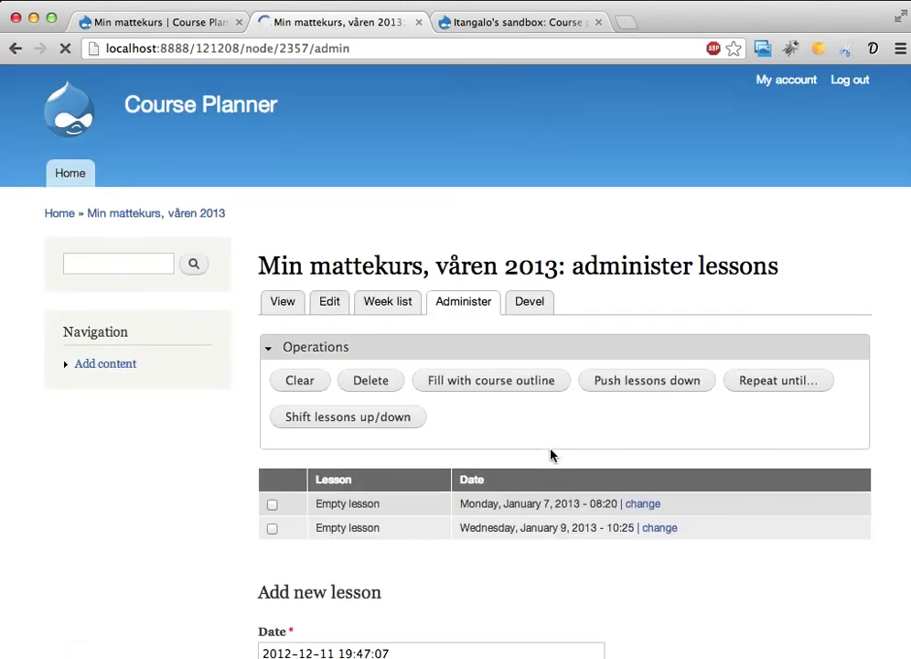
pyautogui.scroll(-5, 551, 449)
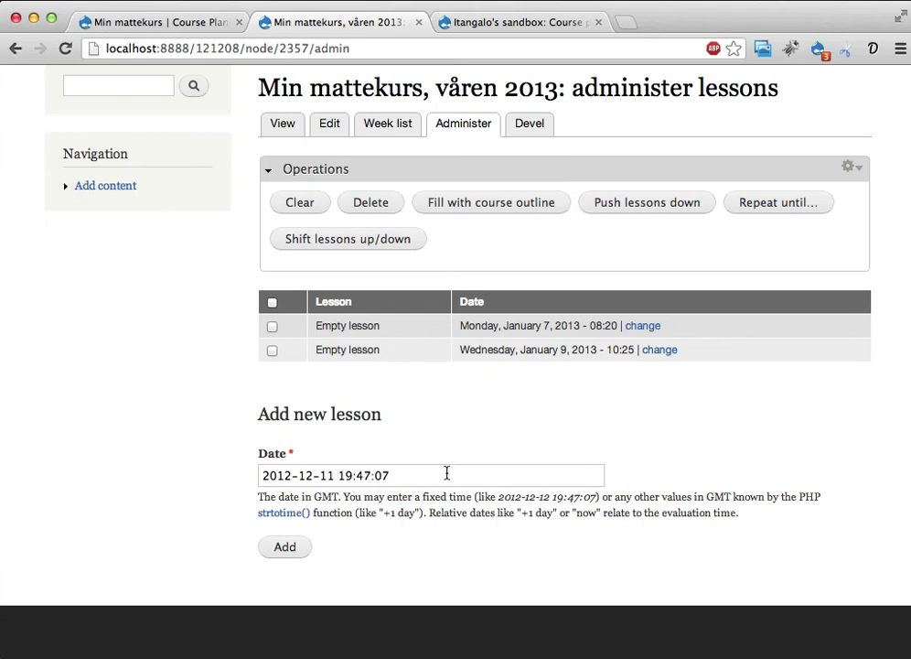
pyautogui.click(447, 471)
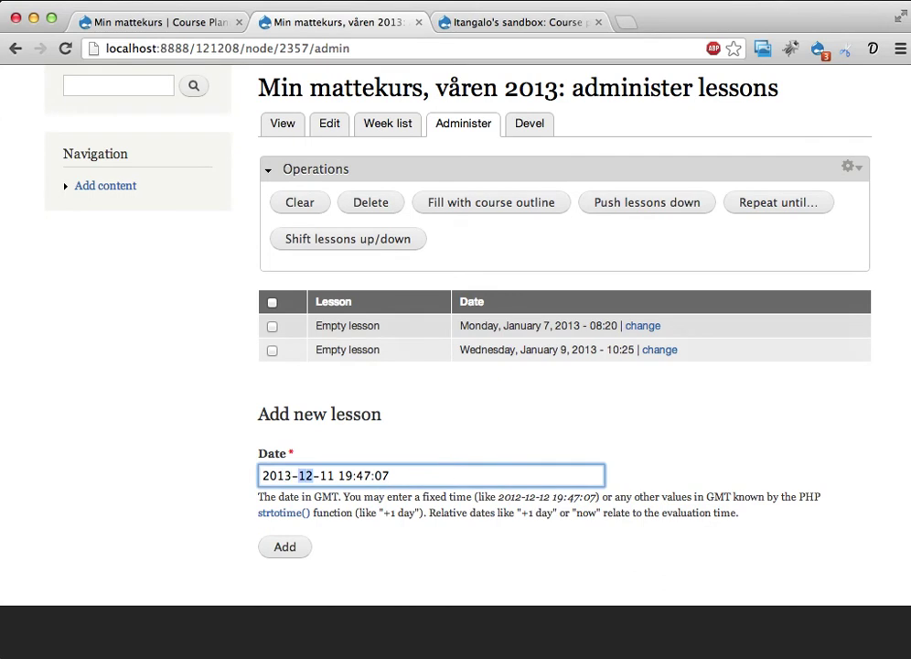
pyautogui.write('01-10 14:')
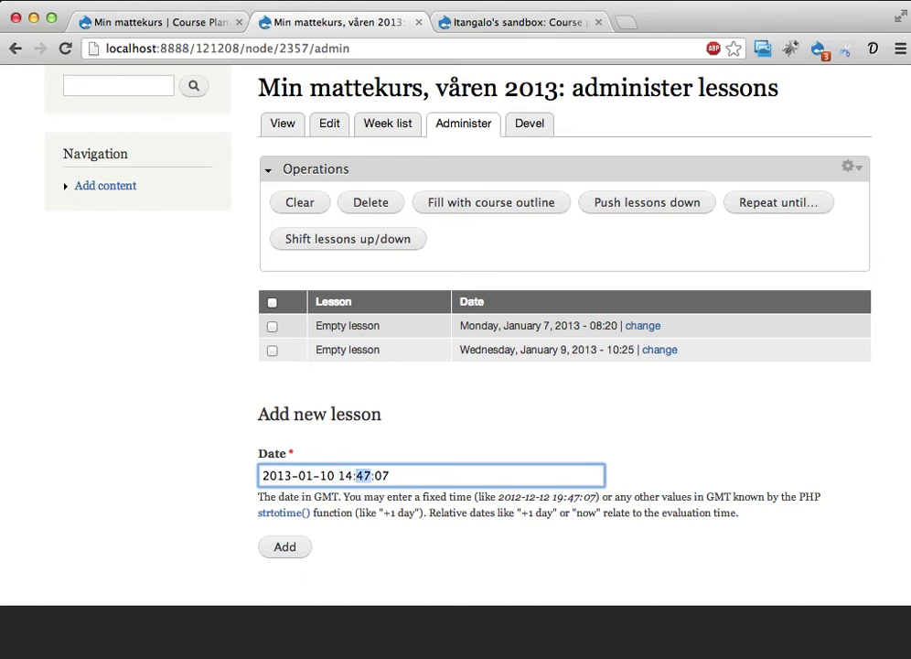
pyautogui.write('10')
pyautogui.click(298, 546)
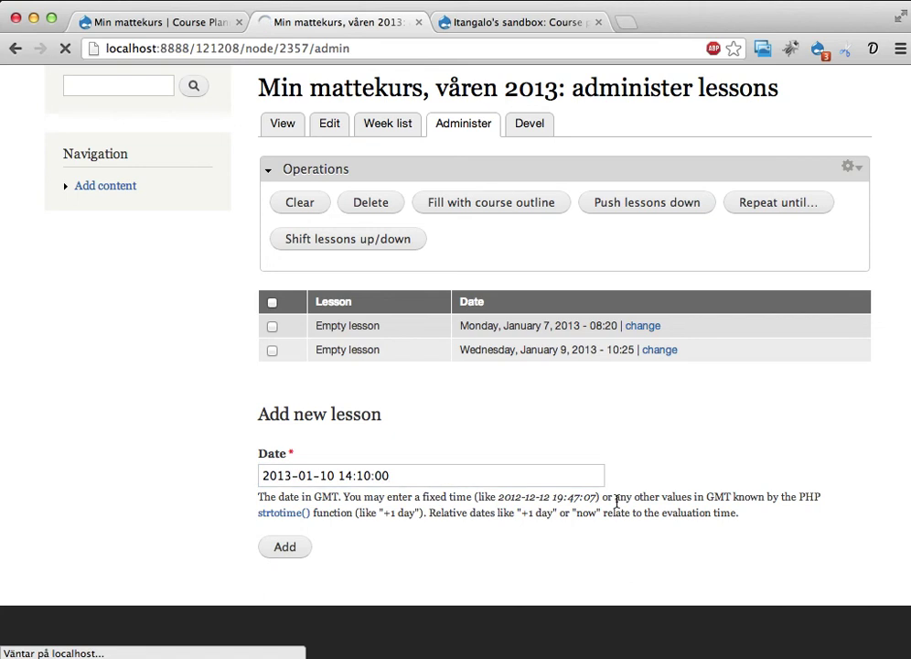
# - Select all three lessons and run the Repeat until operation on them with 2013-05-30 as the end date
pyautogui.scroll(-3, 622, 494)
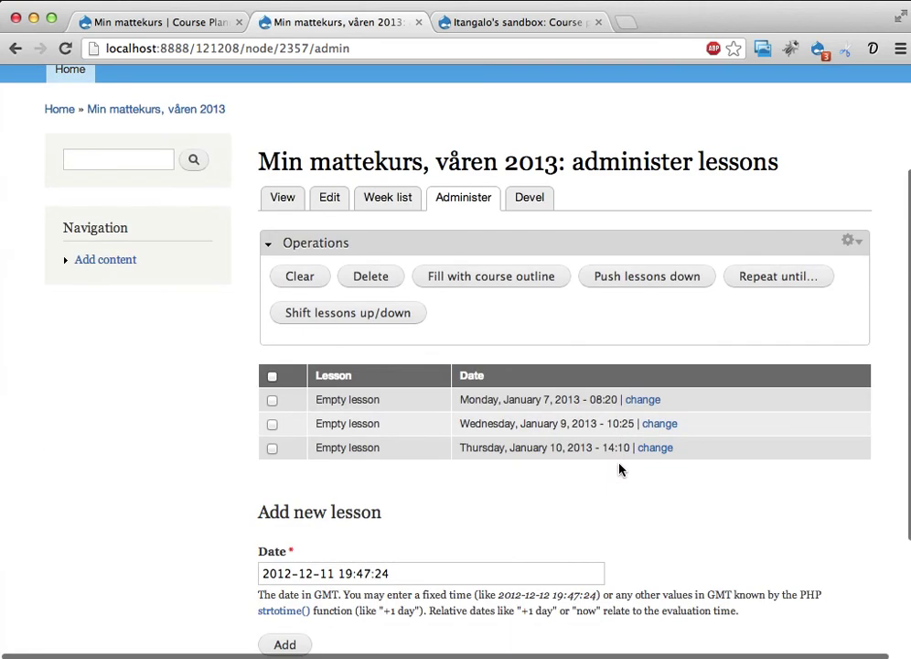
pyautogui.click(272, 402)
pyautogui.click(272, 424)
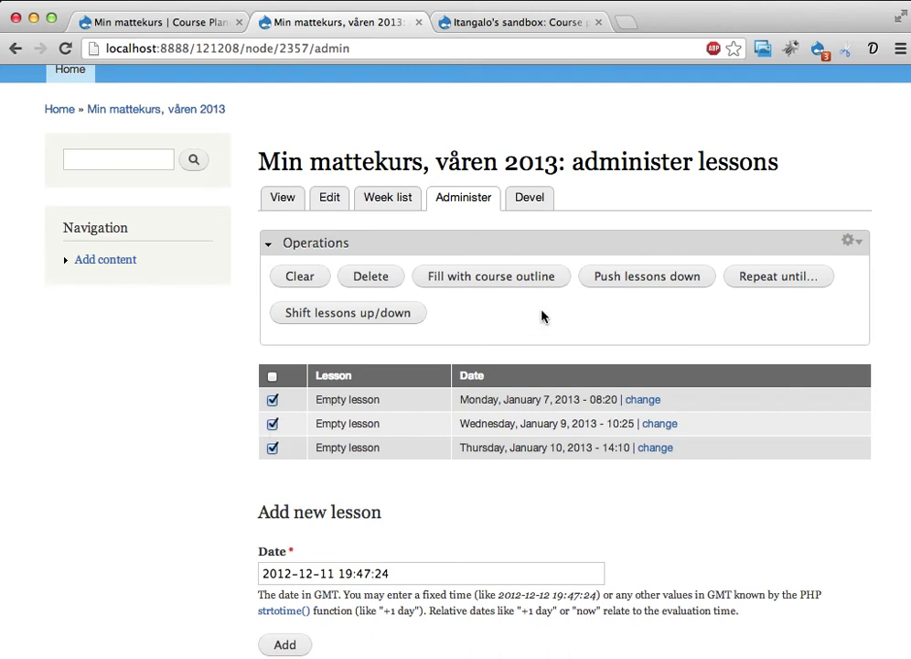
pyautogui.click(770, 278)
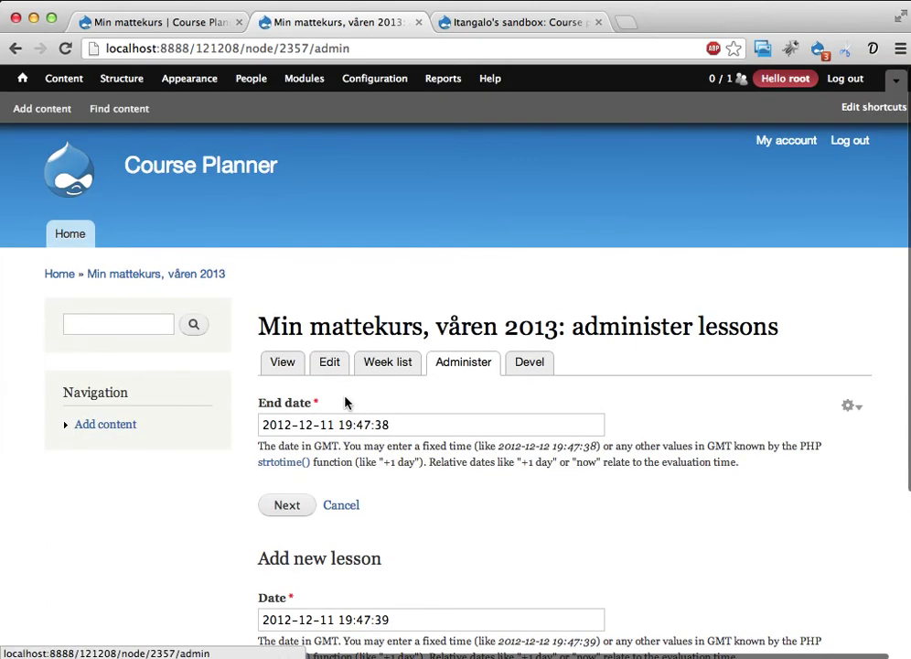
pyautogui.scroll(-1, 346, 402)
pyautogui.click(284, 413)
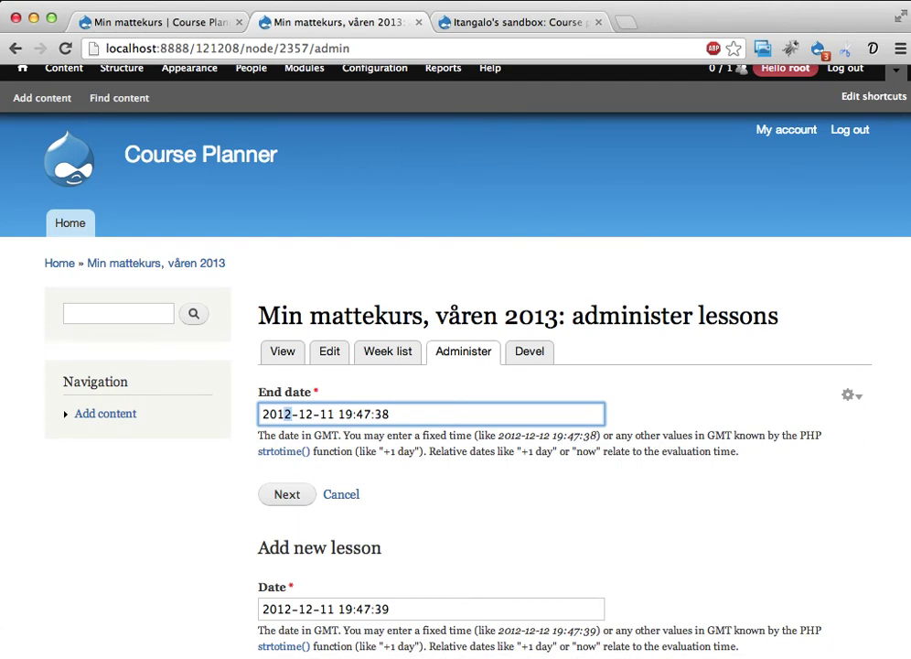
pyautogui.doubleClick(311, 413)
pyautogui.write('05')
pyautogui.doubleClick(326, 413)
pyautogui.write('30')
pyautogui.click(288, 495)
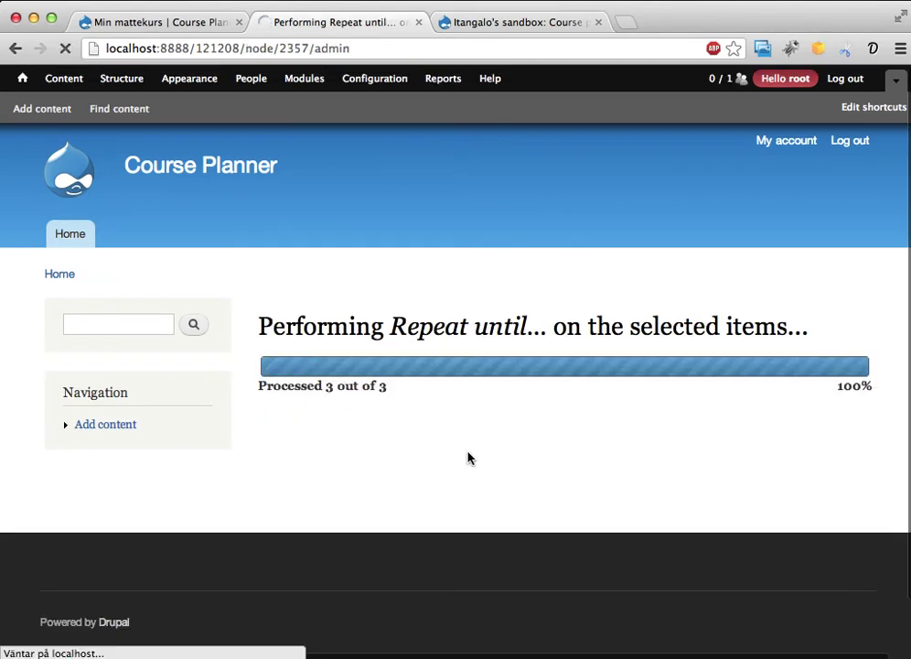
# - Review the repeated lessons in the administration list and in the course offering's calendar for January and February 2013
pyautogui.scroll(-12, 527, 434)
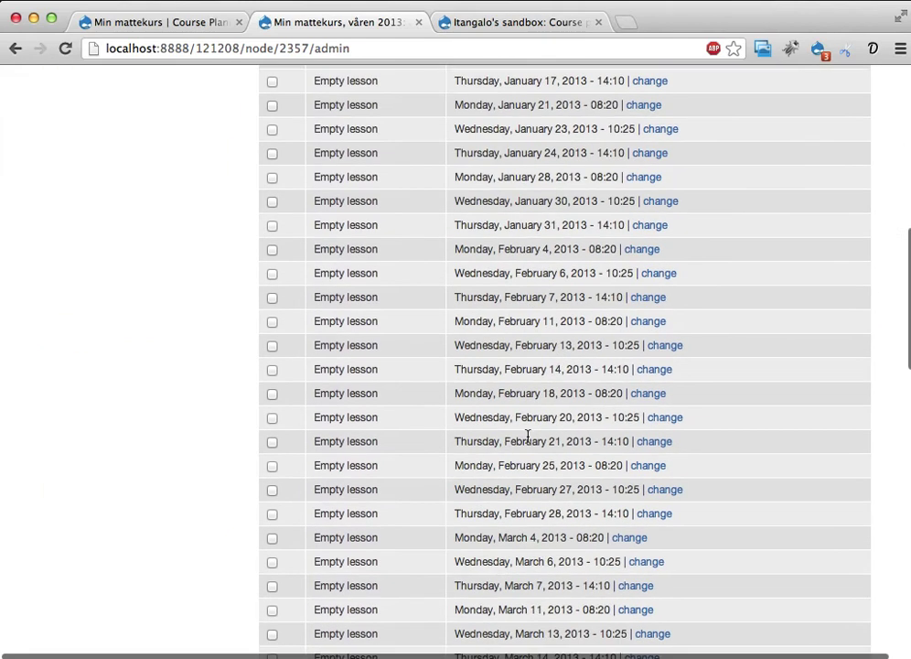
pyautogui.scroll(-8, 528, 436)
pyautogui.scroll(2, 527, 385)
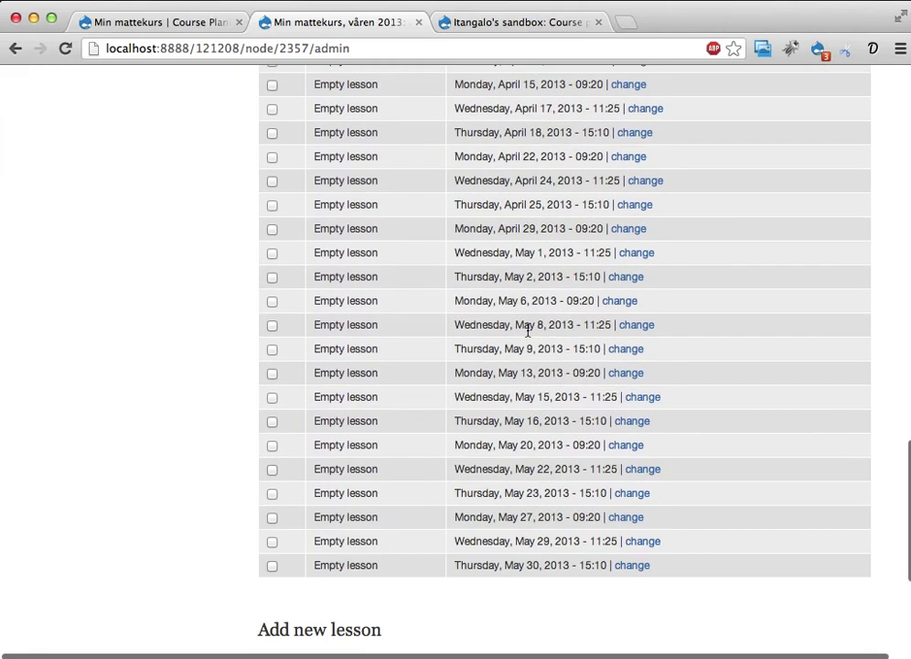
pyautogui.scroll(15, 529, 320)
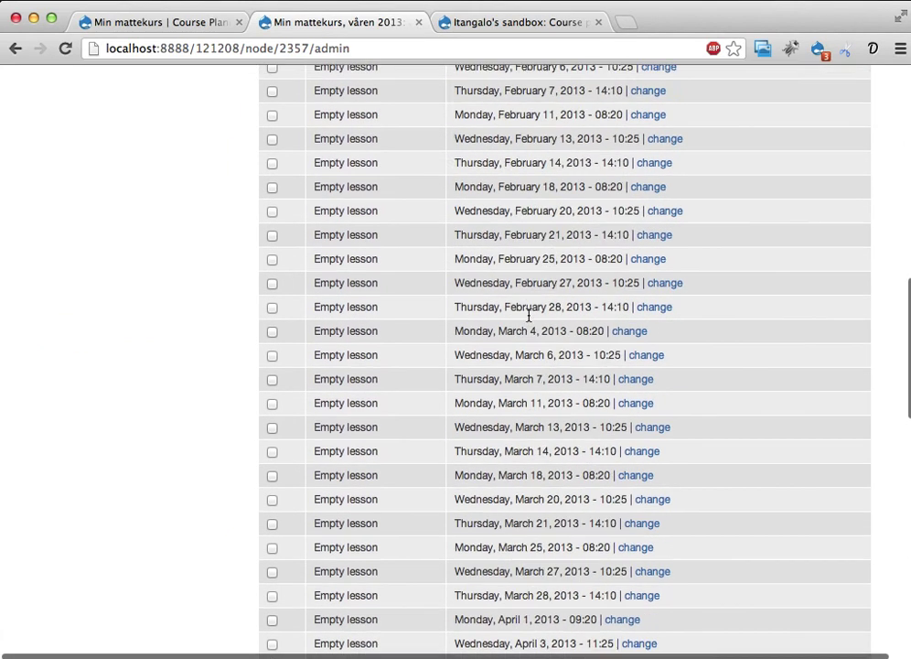
pyautogui.scroll(6, 528, 315)
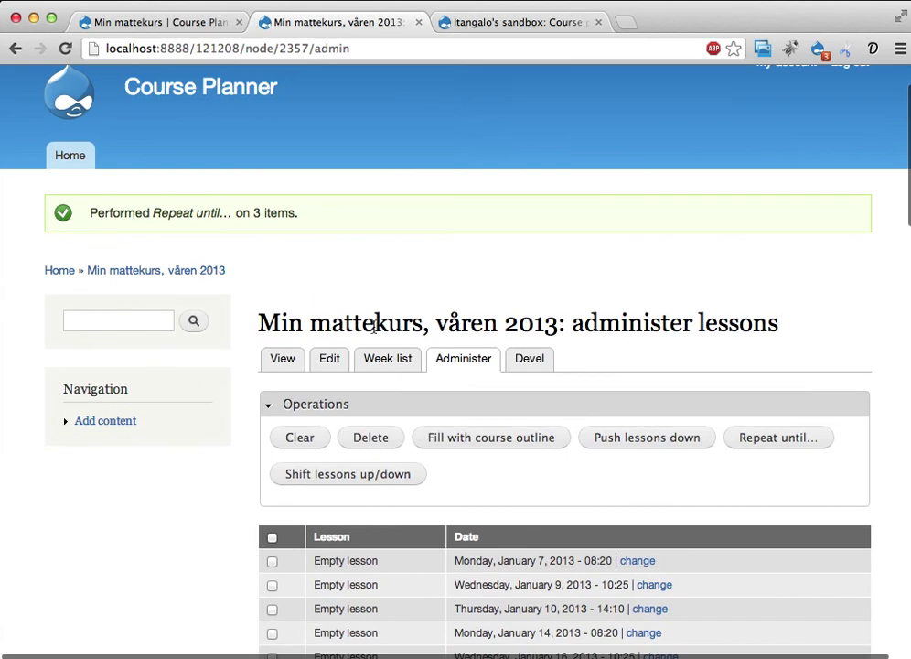
pyautogui.click(279, 359)
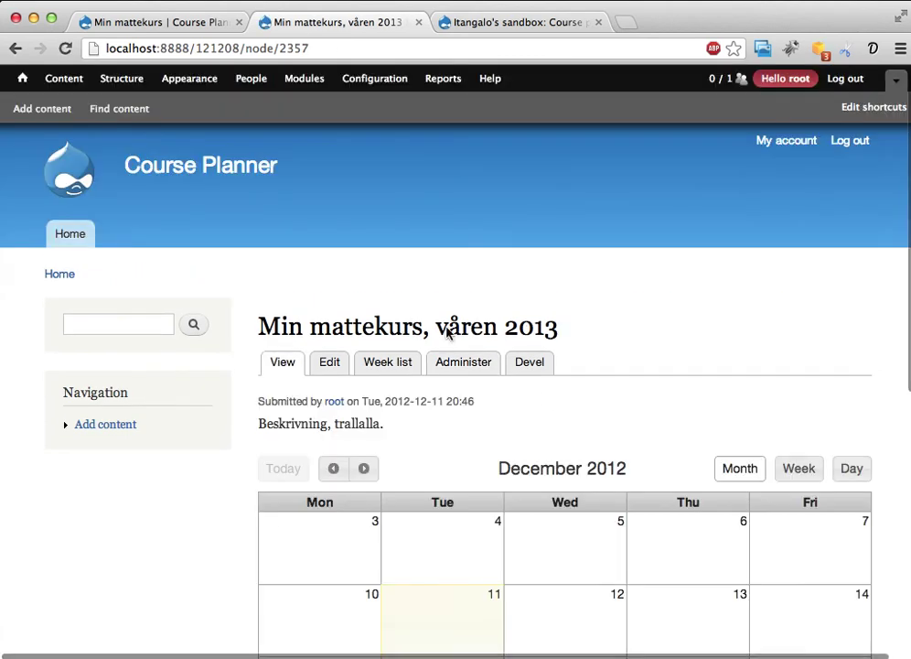
pyautogui.scroll(-3, 545, 392)
pyautogui.scroll(-3, 443, 331)
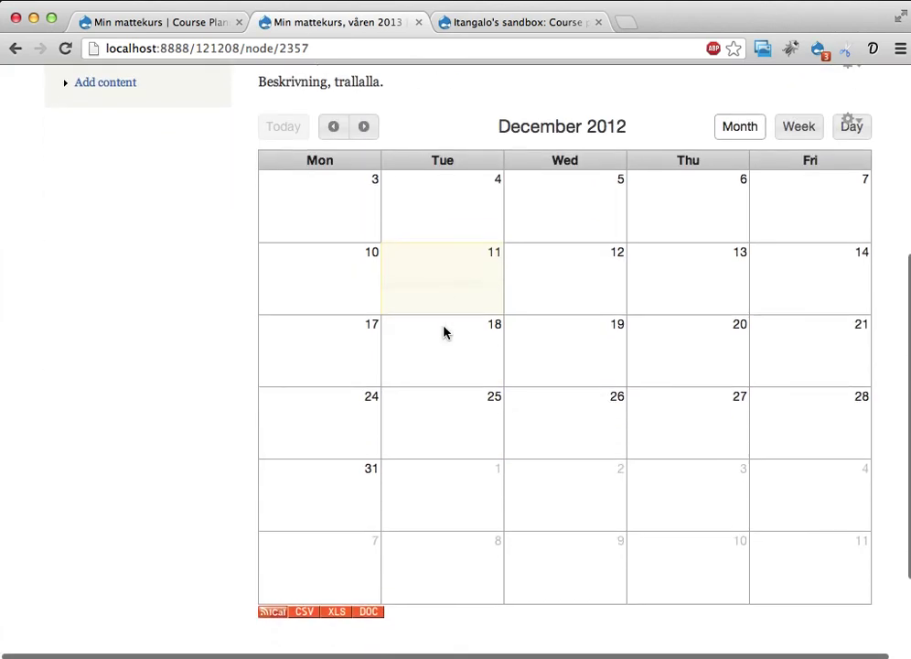
pyautogui.click(366, 126)
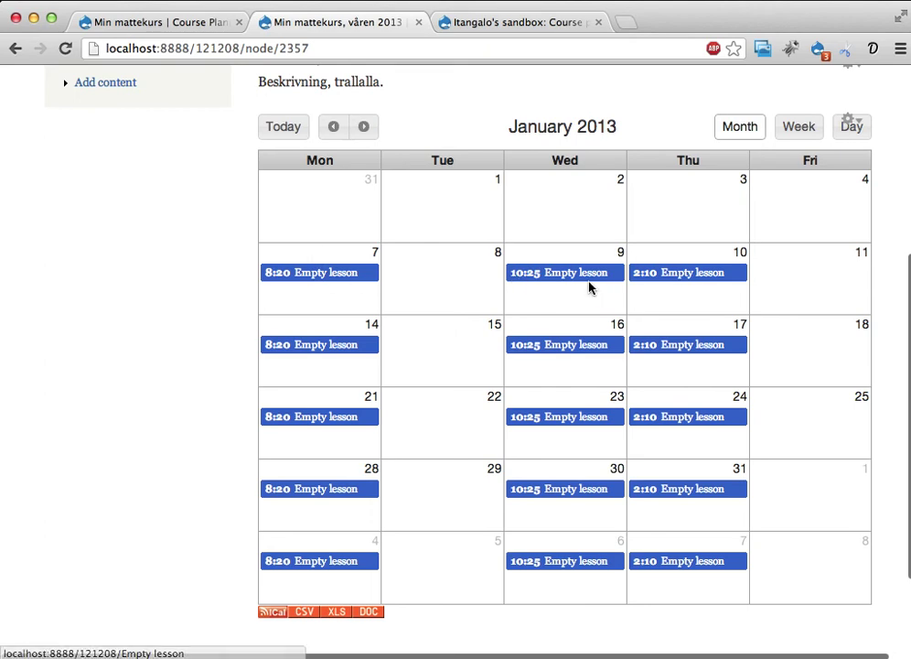
pyautogui.click(365, 127)
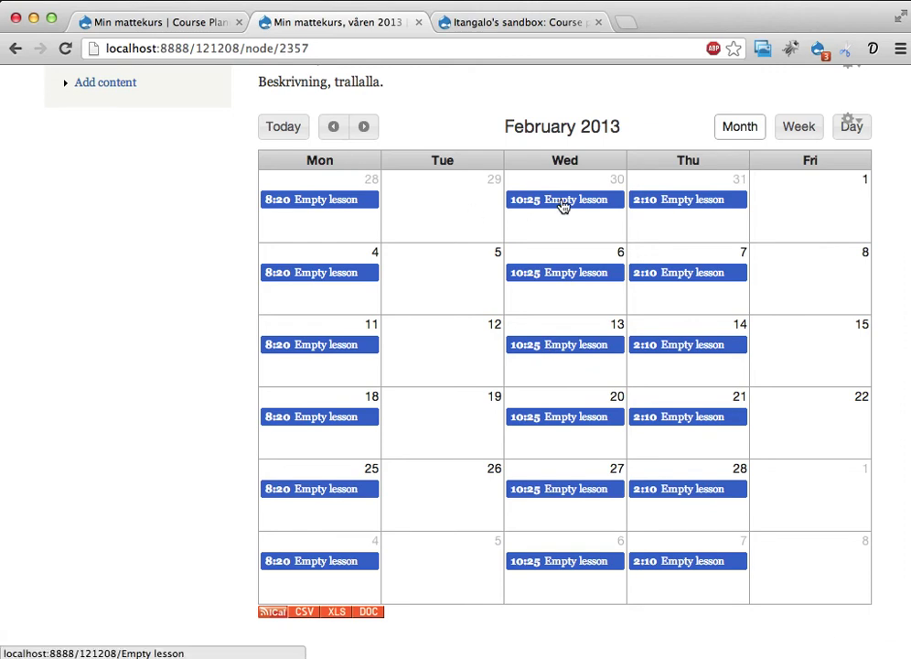
pyautogui.scroll(3, 562, 204)
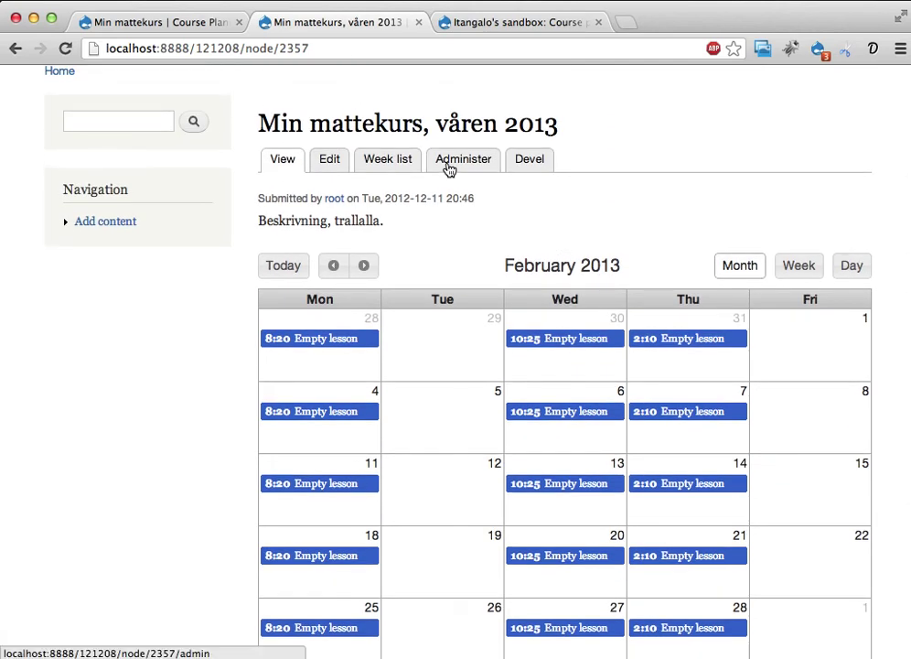
# - Open the January 23, 2013 lesson's edit form from the lesson administration list, look over its fields, and return to the list
pyautogui.click(448, 169)
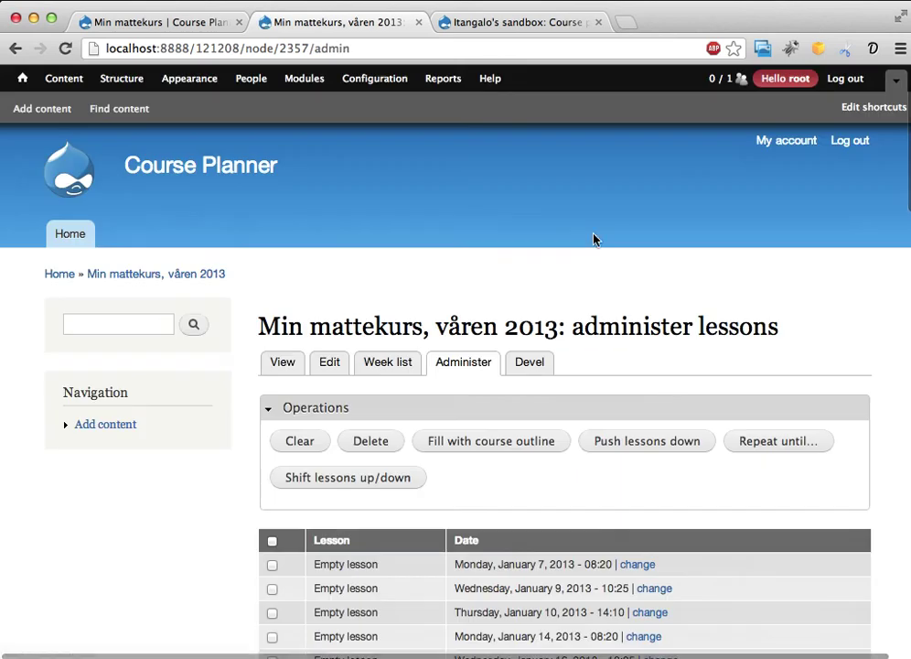
pyautogui.scroll(-5, 602, 401)
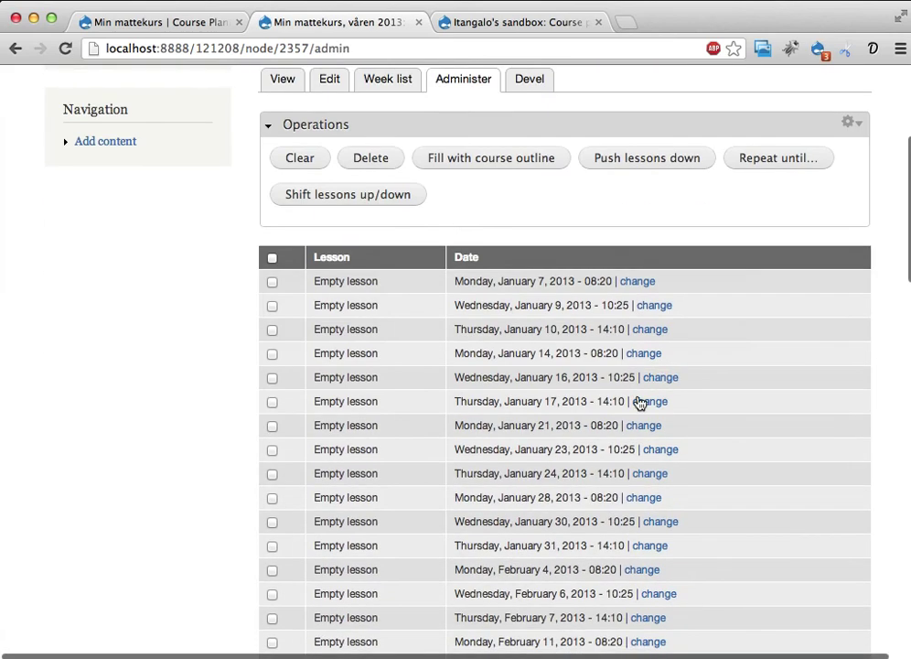
pyautogui.click(657, 452)
pyautogui.scroll(-3, 336, 366)
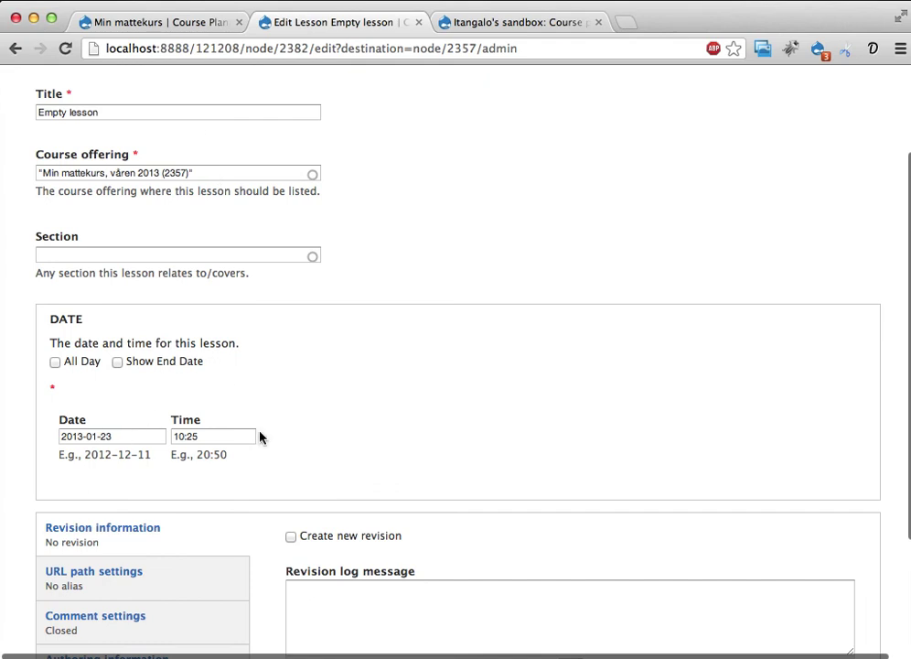
pyautogui.scroll(3, 260, 436)
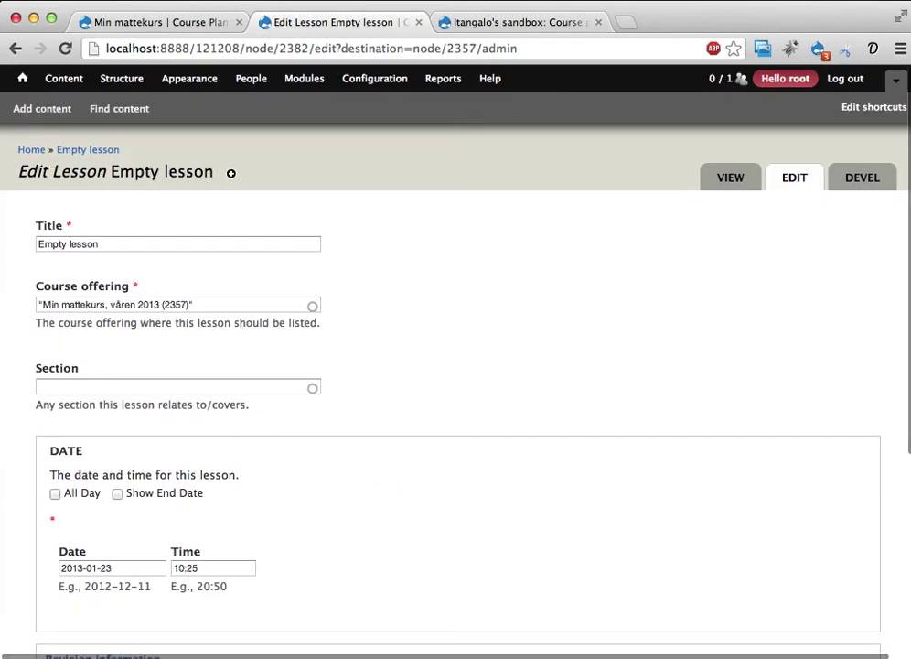
pyautogui.press('Return')
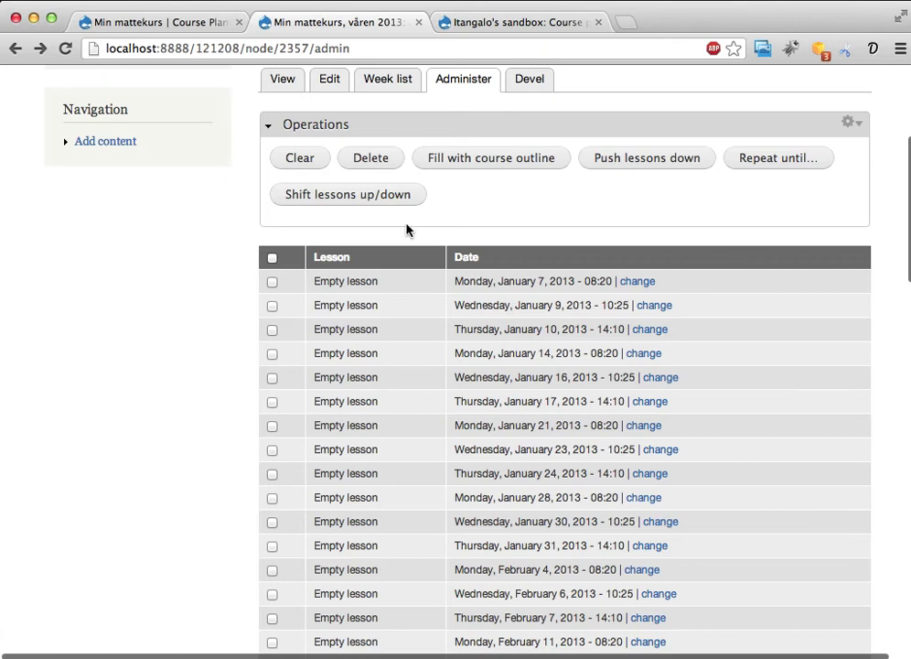
# - In the course offering's January 2013 calendar, move the 10:25 lesson from Wednesday the 16th to Tuesday the 15th
pyautogui.click(284, 84)
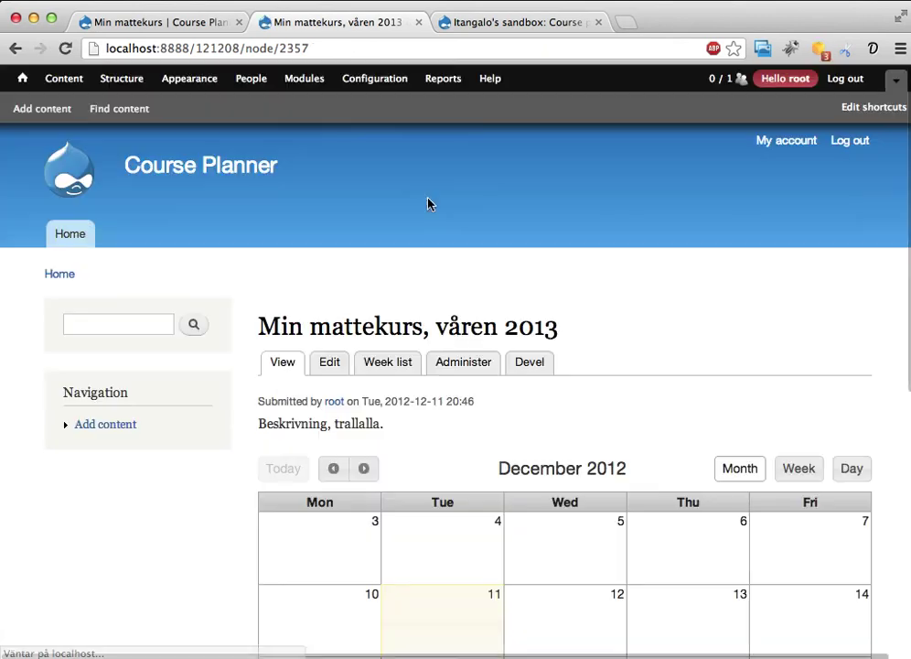
pyautogui.click(365, 468)
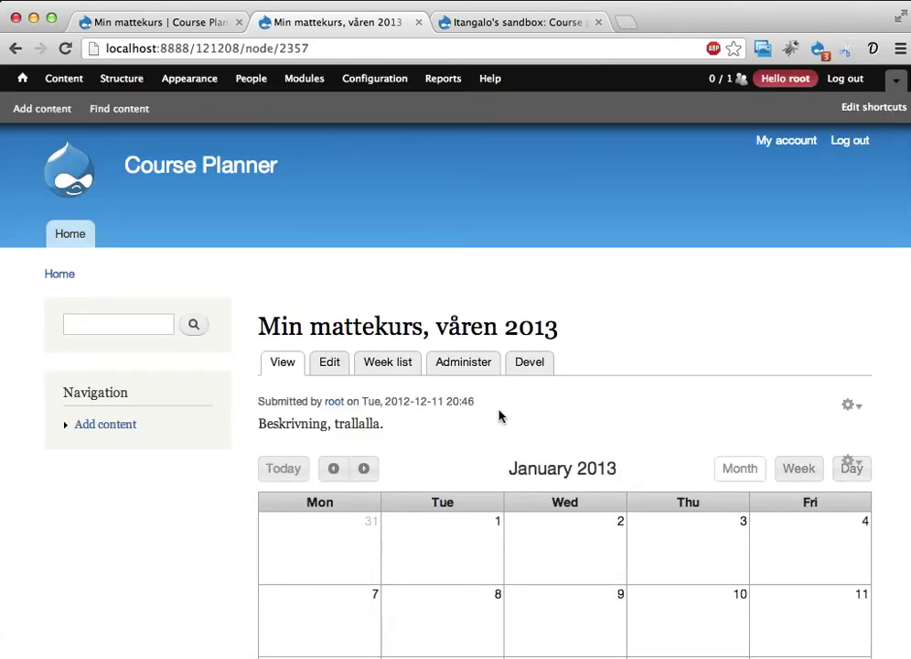
pyautogui.scroll(-8, 498, 416)
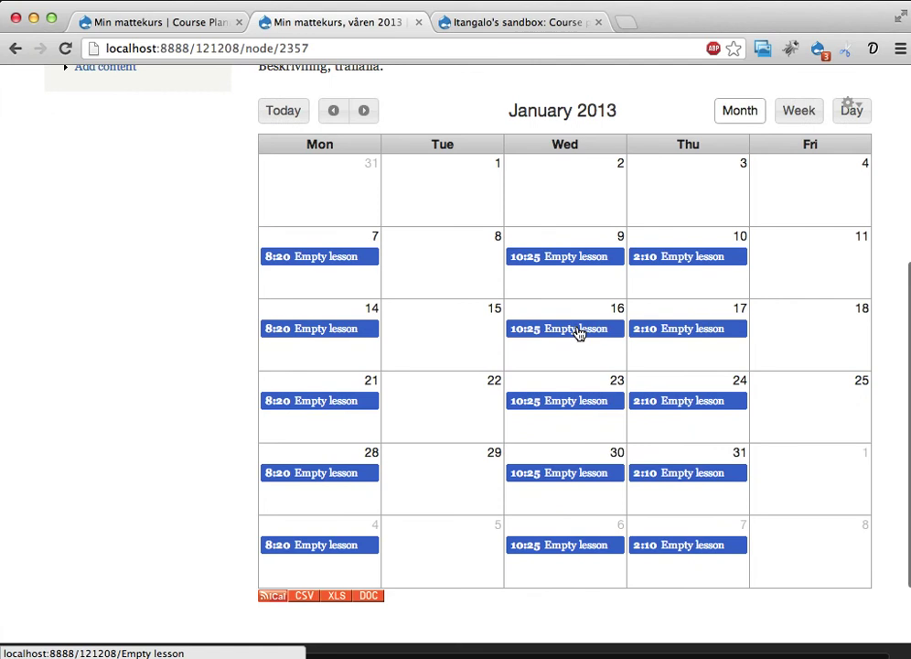
pyautogui.moveTo(578, 333); pyautogui.dragTo(430, 340)
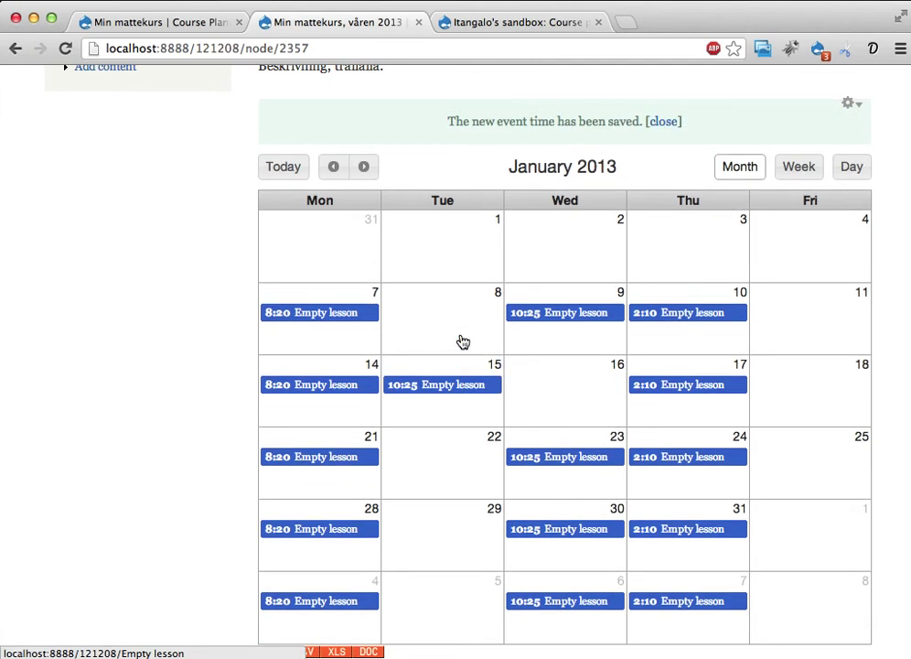
# - From the lesson administration list, edit the January 15, 2013 lesson to turn off its end date, and save it
pyautogui.click(664, 123)
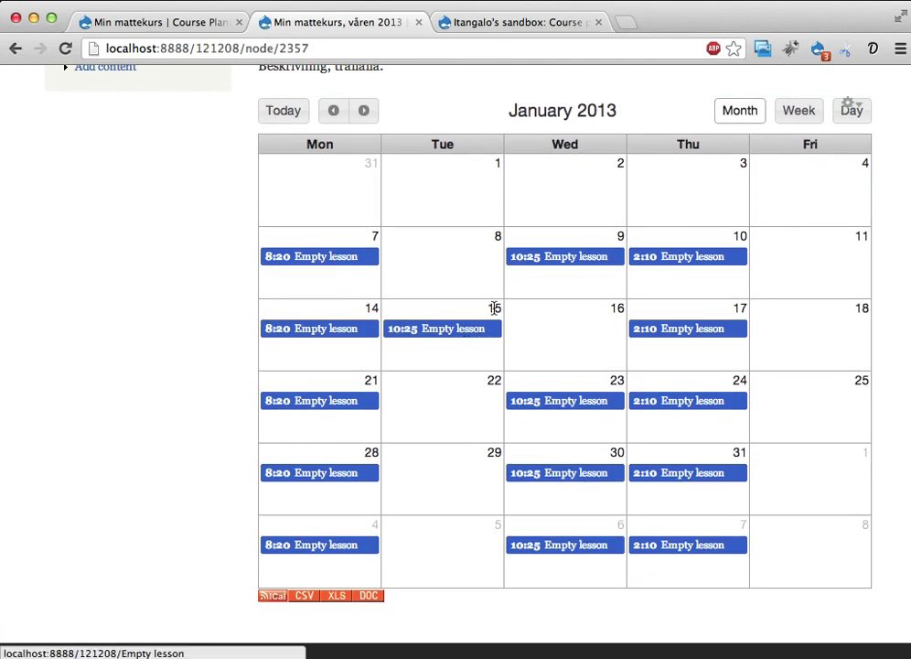
pyautogui.scroll(4, 494, 309)
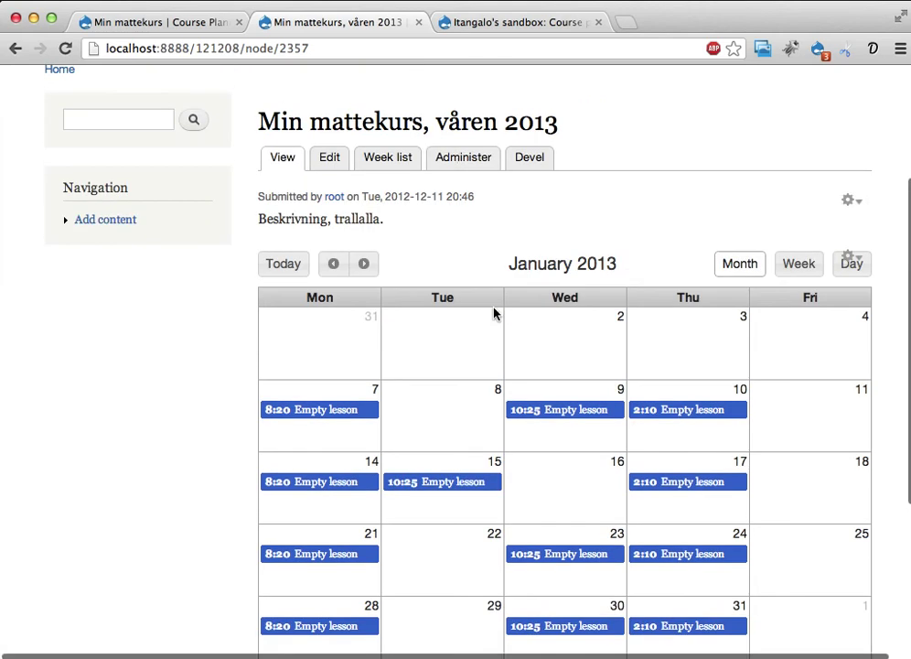
pyautogui.click(451, 156)
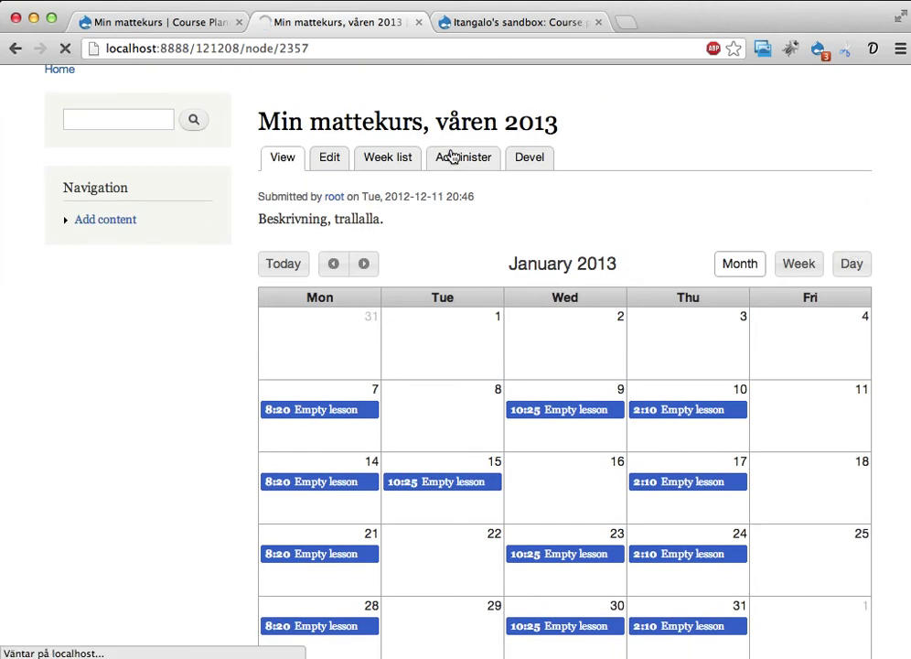
pyautogui.scroll(-3, 546, 357)
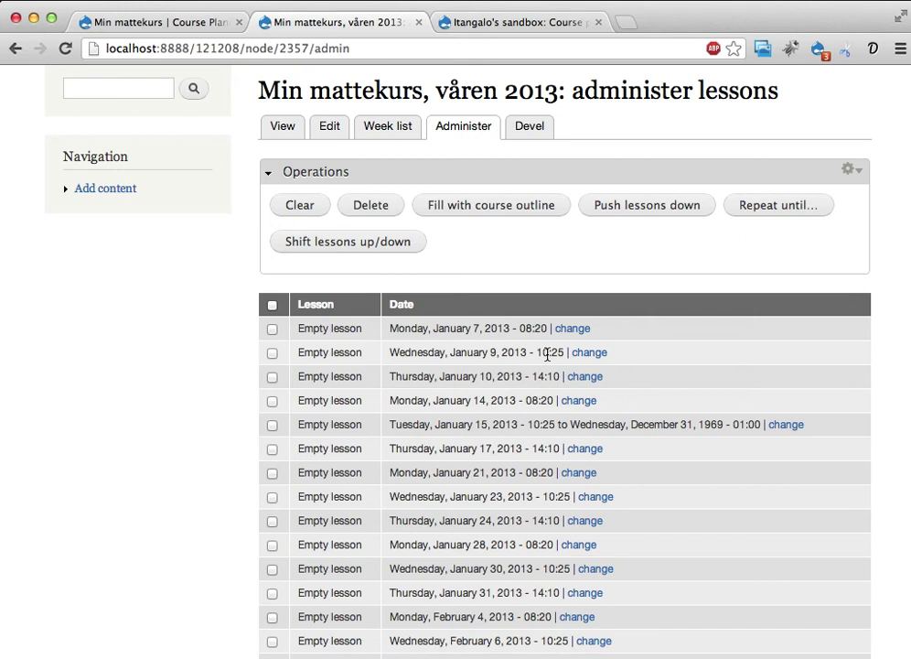
pyautogui.click(792, 432)
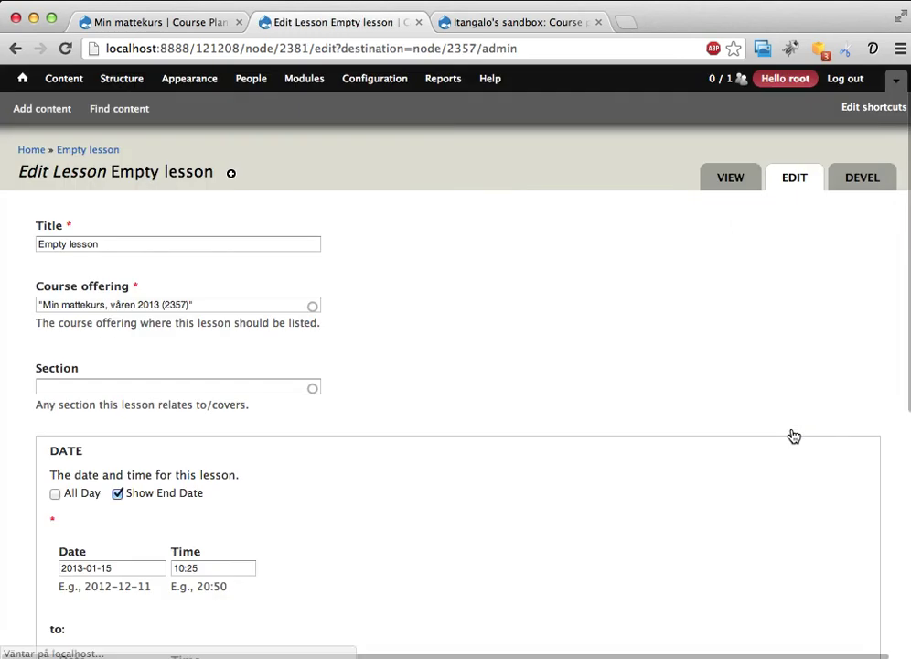
pyautogui.scroll(-5, 382, 340)
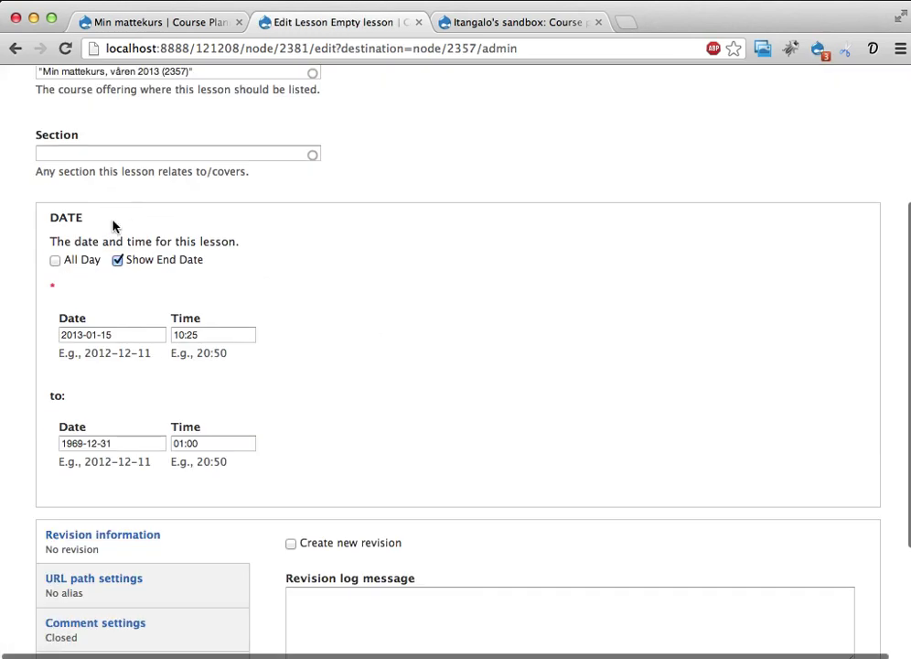
pyautogui.click(117, 260)
pyautogui.scroll(-2, 94, 399)
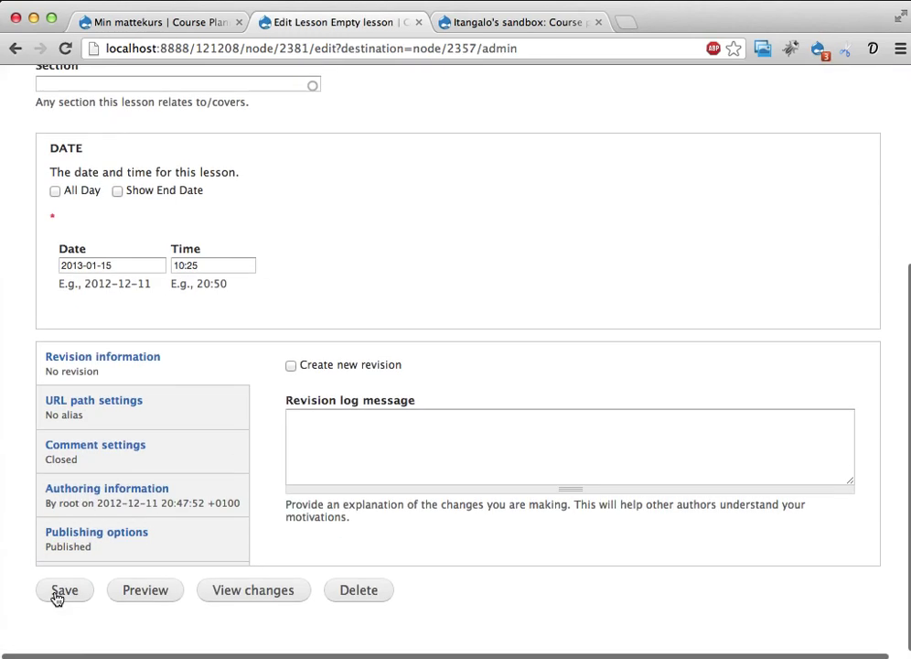
pyautogui.click(57, 583)
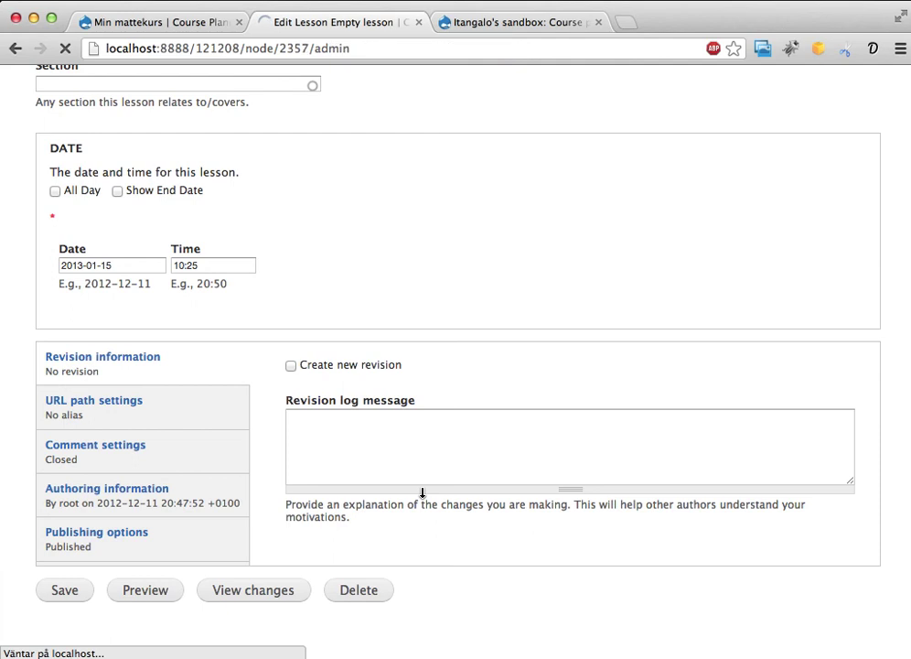
# - Select all lessons in the administration list and run Fill with course outline on them using the Min mattekurs outline
pyautogui.scroll(-8, 561, 452)
pyautogui.scroll(1, 561, 452)
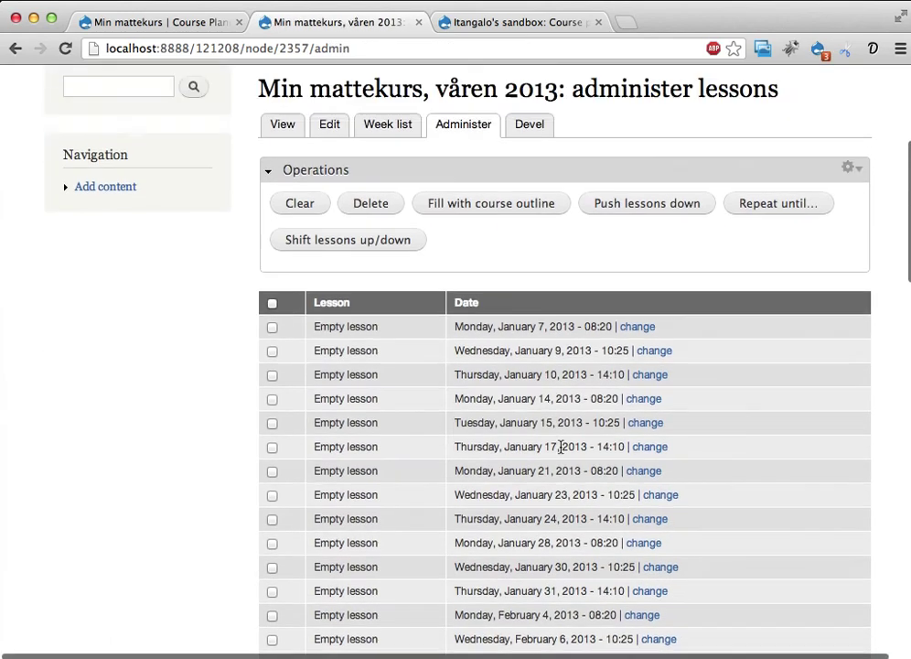
pyautogui.scroll(-3, 562, 452)
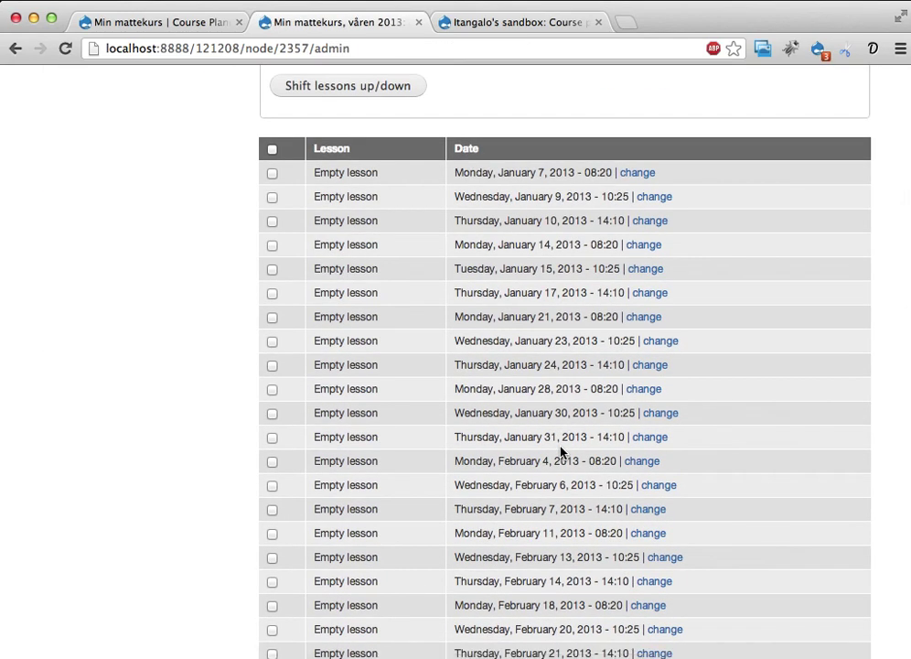
pyautogui.click(271, 150)
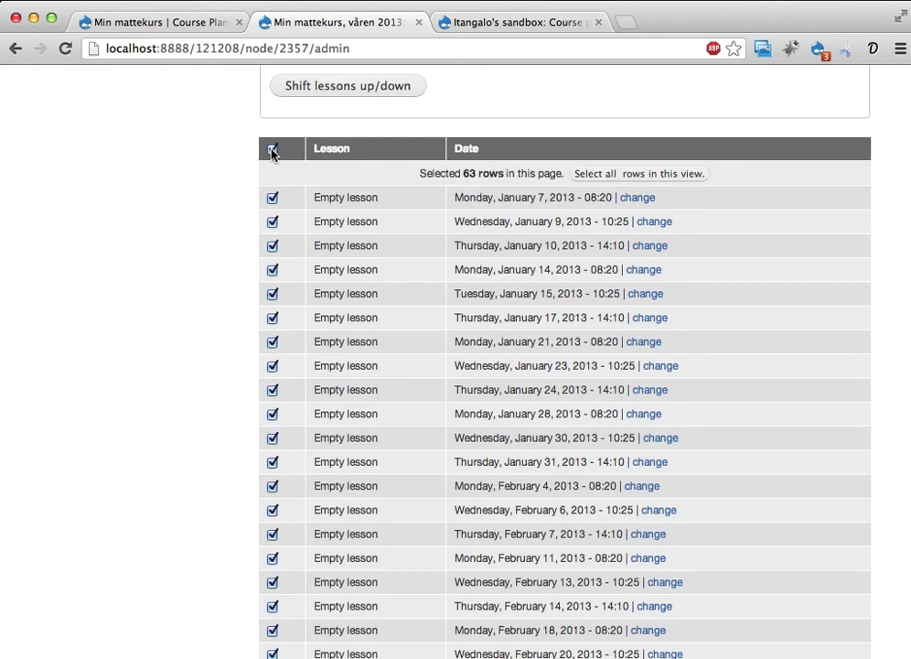
pyautogui.scroll(-15, 333, 239)
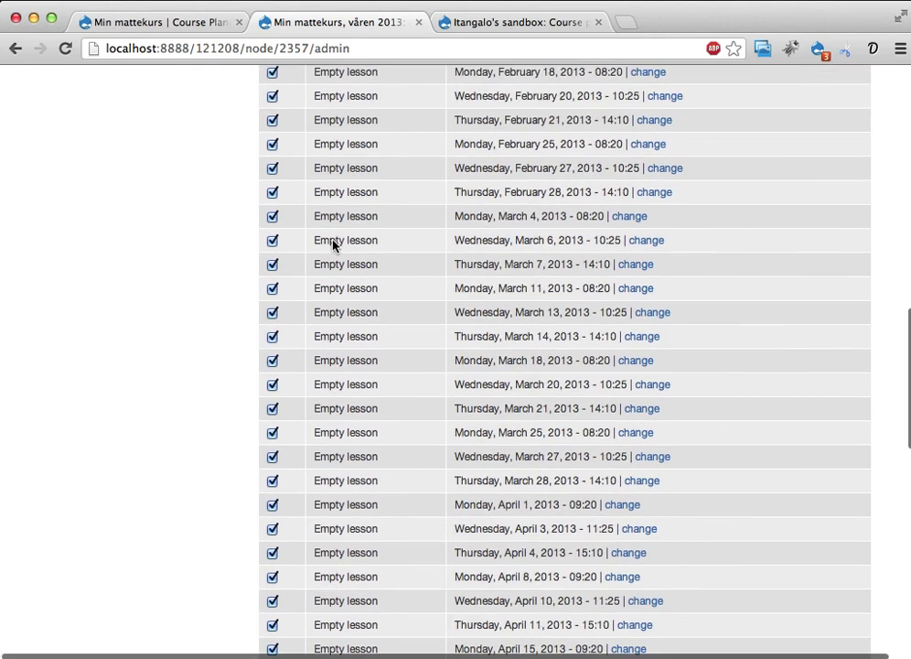
pyautogui.scroll(3, 333, 239)
pyautogui.scroll(20, 333, 239)
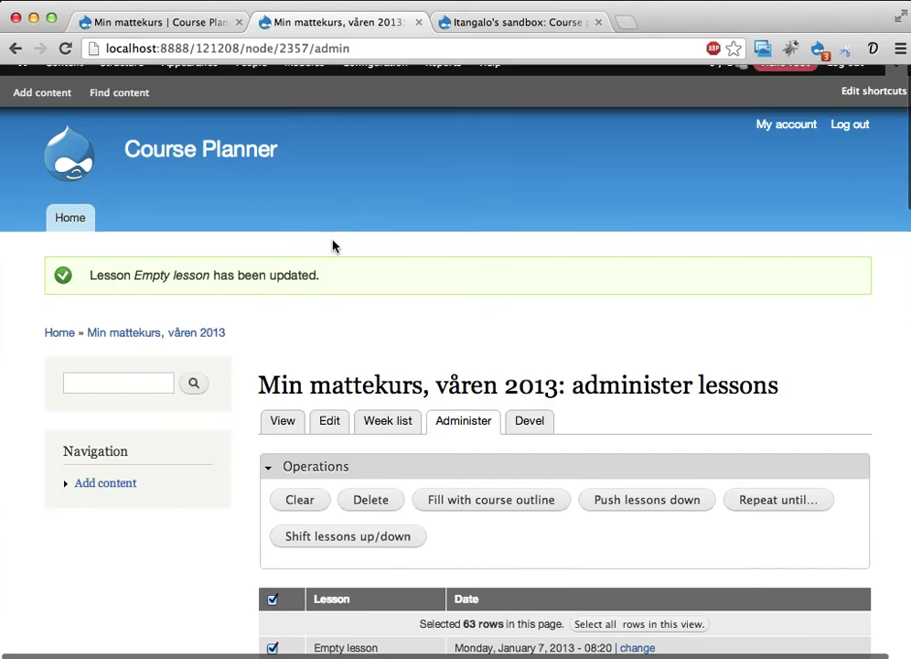
pyautogui.scroll(-3, 333, 245)
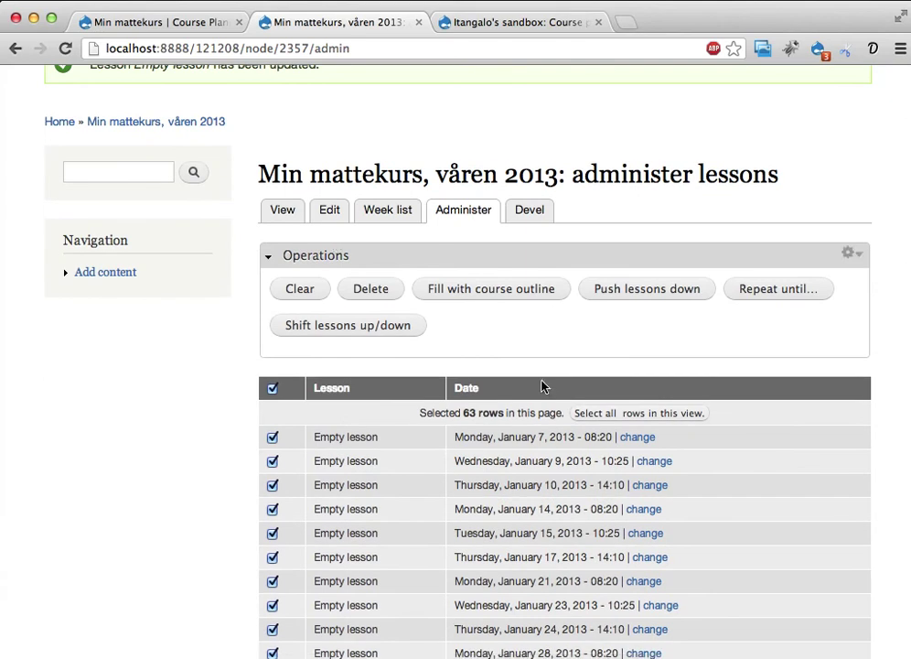
pyautogui.click(489, 290)
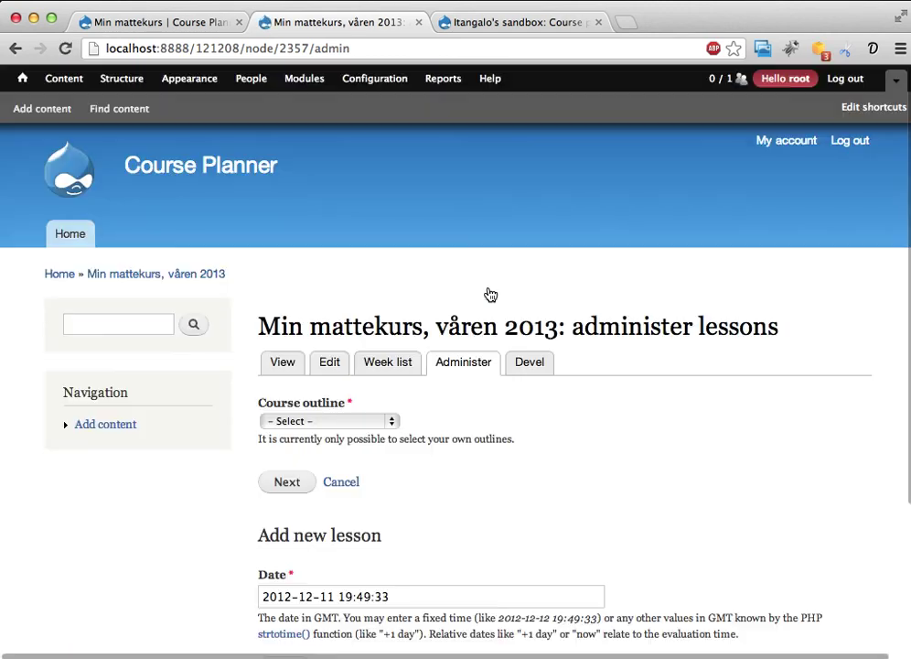
pyautogui.click(361, 423)
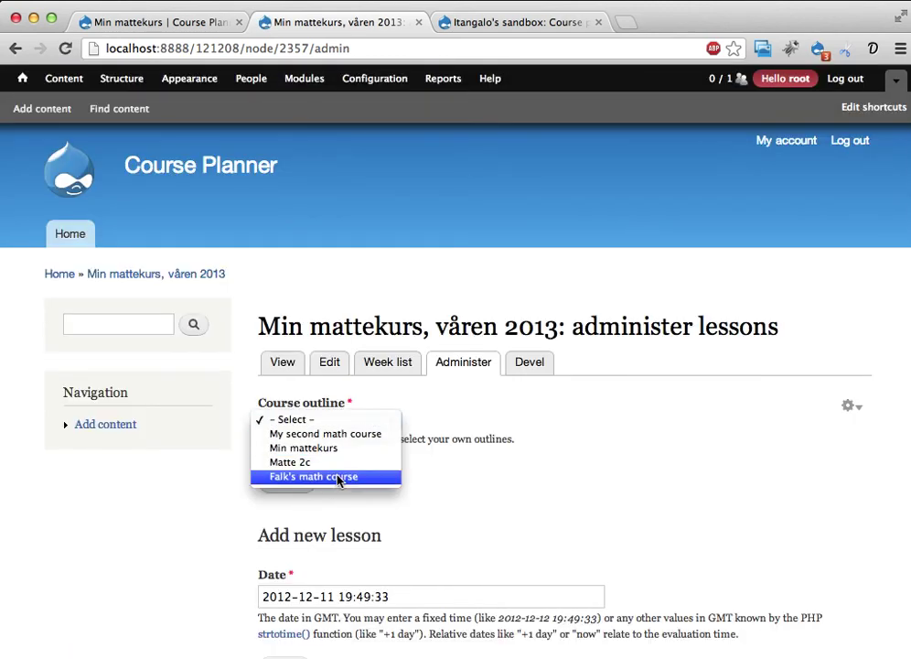
pyautogui.click(345, 448)
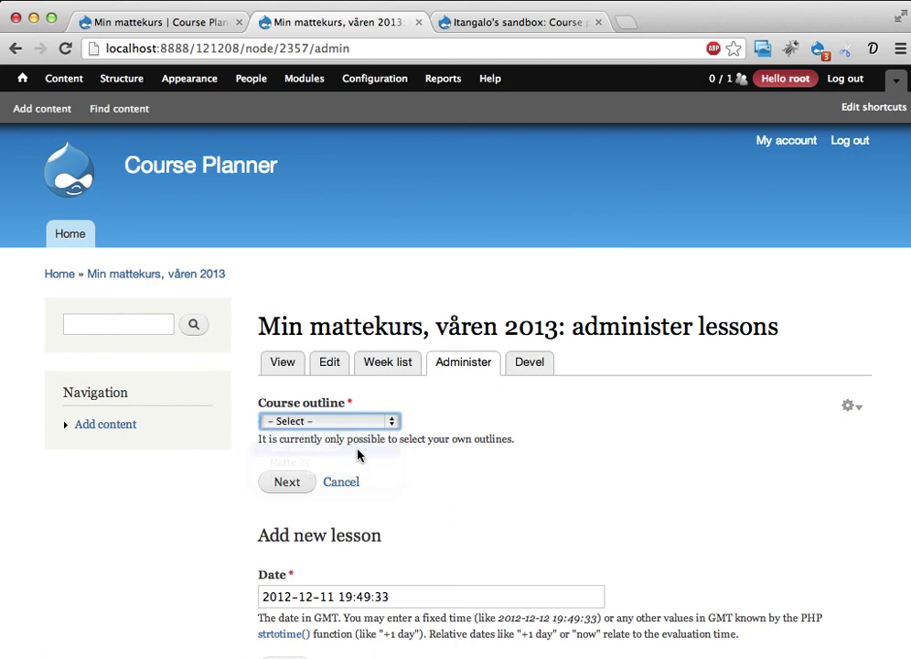
pyautogui.click(287, 482)
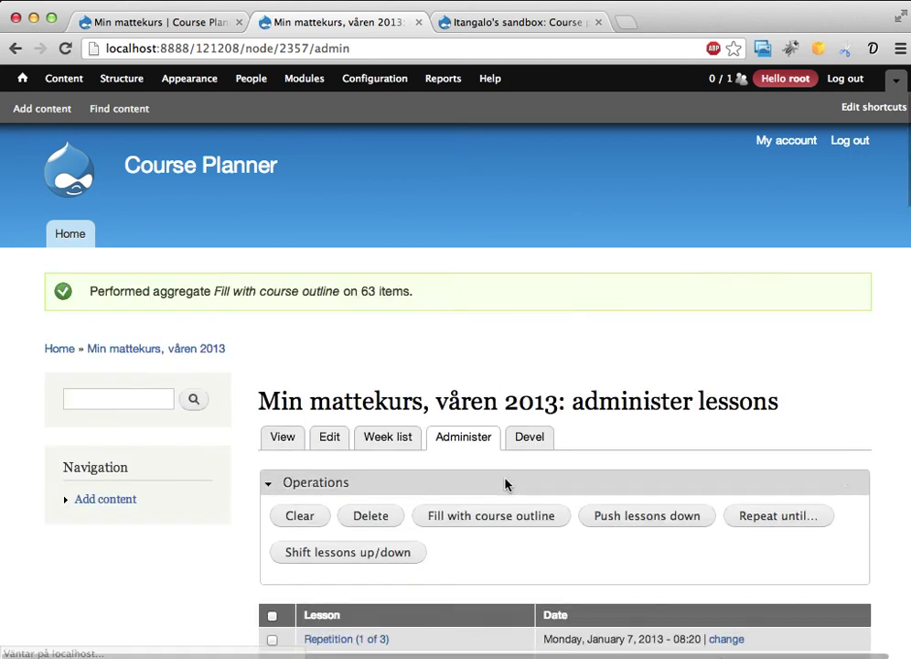
# - Examine the administration list to see which lessons the outline's sections filled and which stay empty
pyautogui.scroll(-10, 504, 483)
pyautogui.scroll(-2, 555, 480)
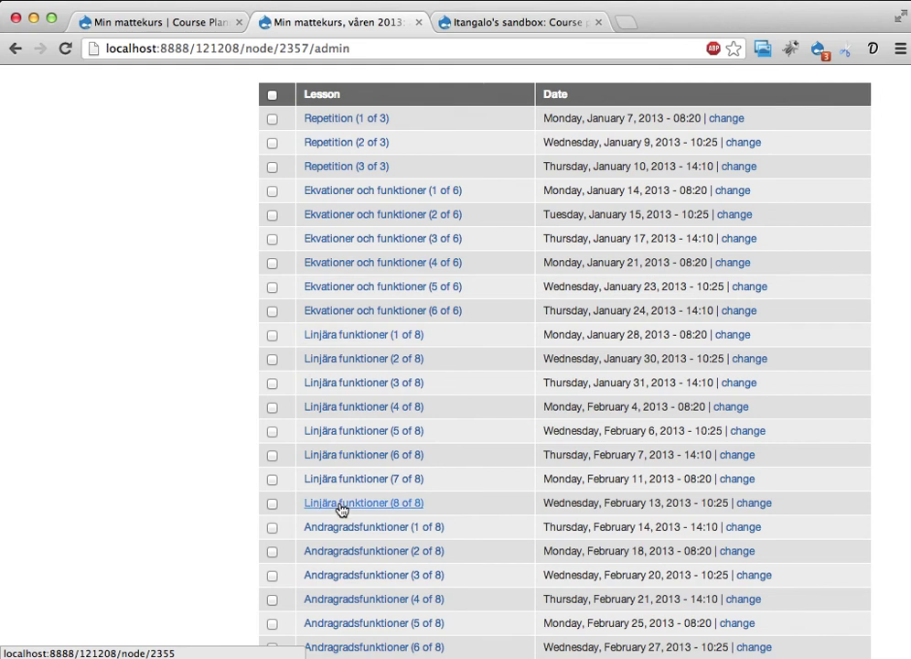
pyautogui.scroll(-3, 342, 503)
pyautogui.scroll(-1, 342, 508)
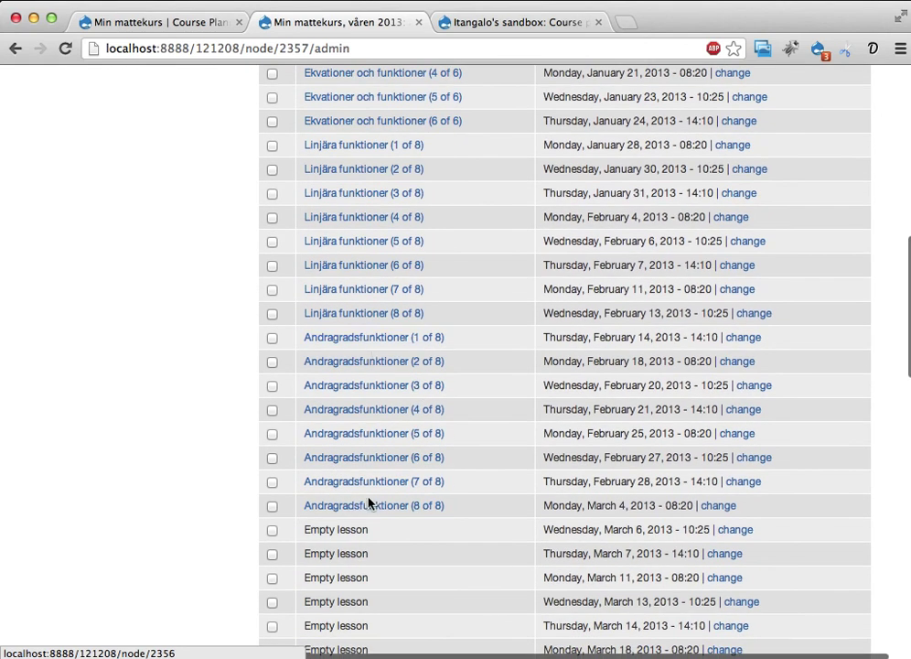
pyautogui.scroll(-3, 391, 514)
pyautogui.scroll(-7, 365, 492)
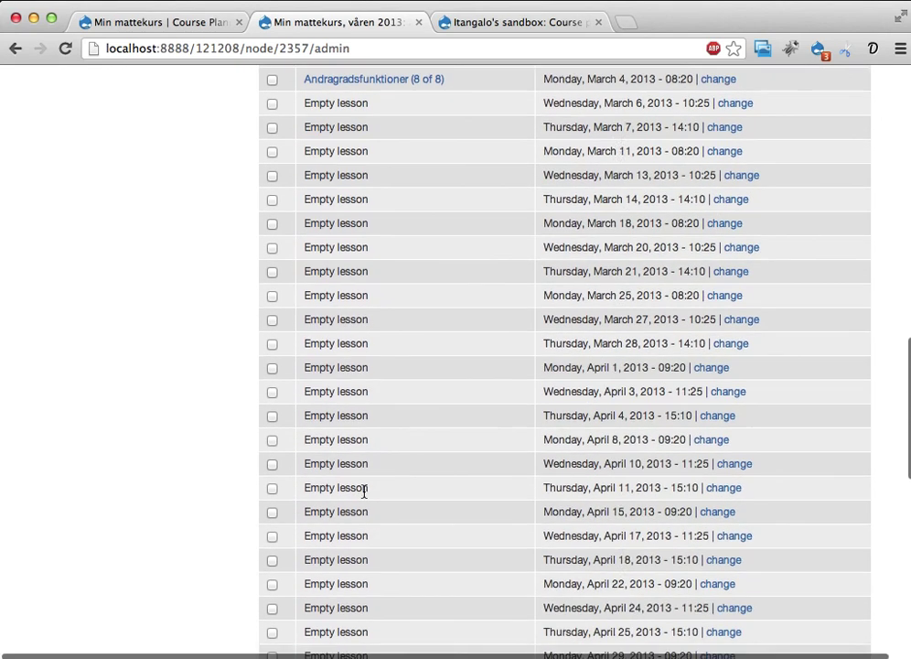
pyautogui.scroll(-3, 363, 491)
pyautogui.scroll(12, 364, 494)
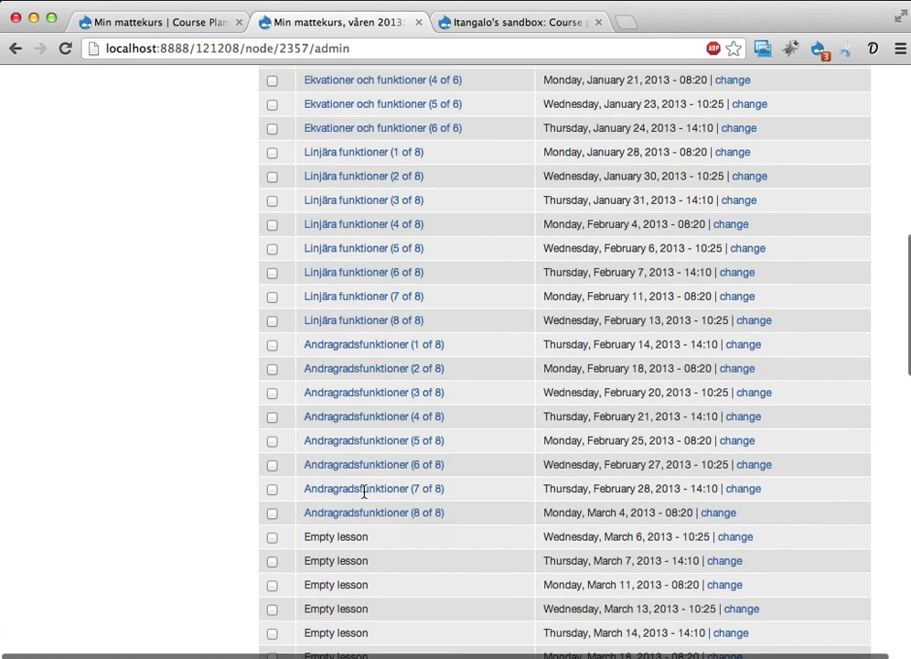
pyautogui.scroll(5, 364, 497)
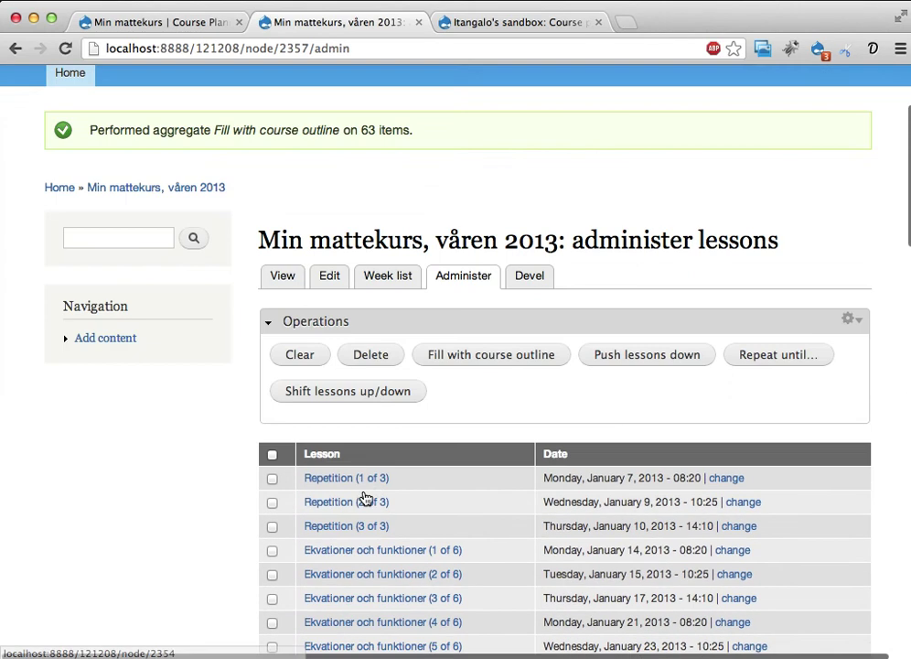
# - View the filled lessons in the course offering's calendar for January 2013
pyautogui.click(285, 285)
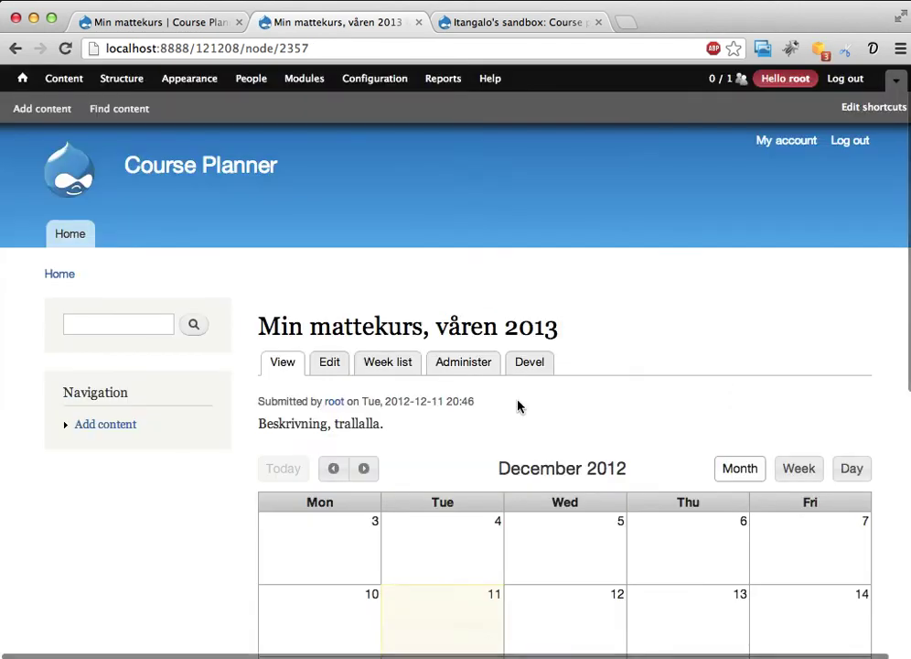
pyautogui.scroll(-5, 519, 404)
pyautogui.click(365, 240)
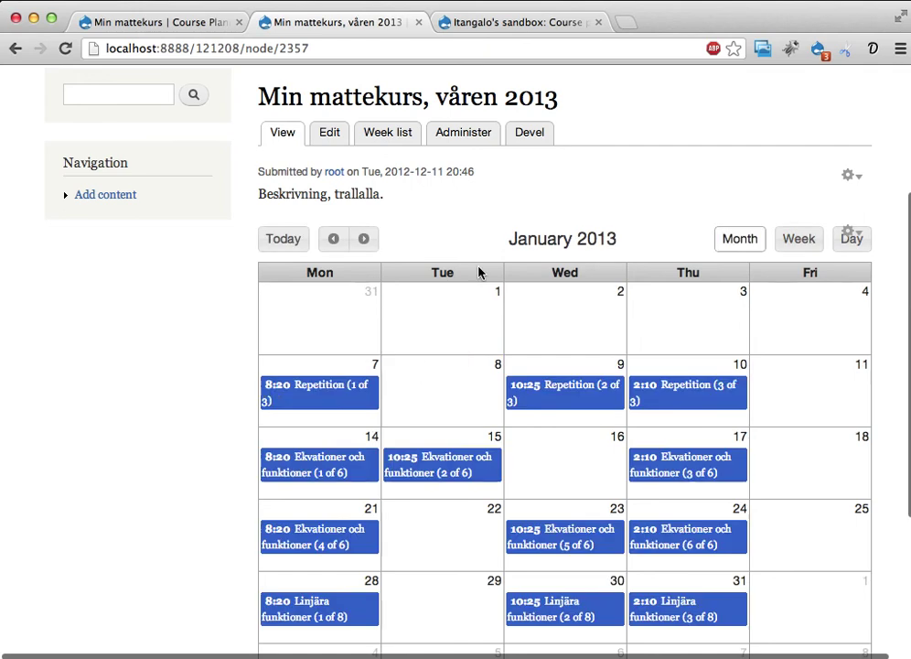
pyautogui.scroll(-4, 480, 270)
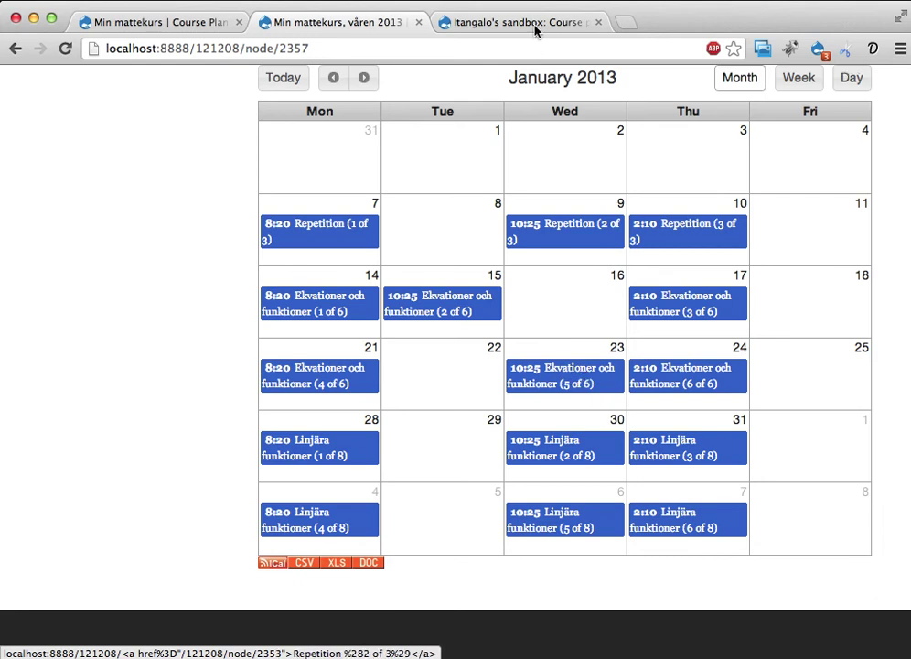
# - Return to the Min mattekurs outline and open its Repetition section for editing
pyautogui.scroll(5, 426, 118)
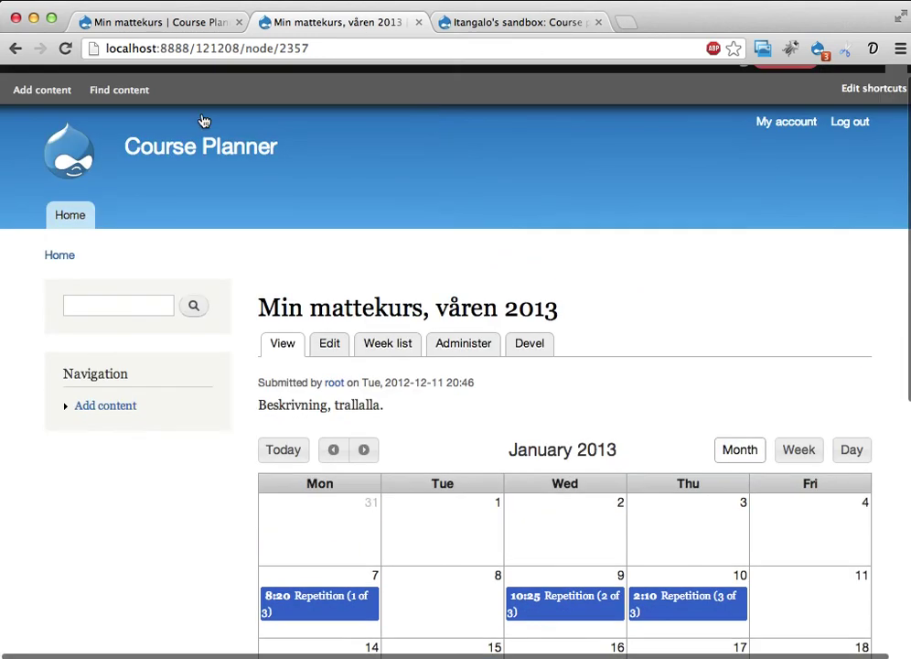
pyautogui.click(170, 23)
pyautogui.scroll(-5, 376, 366)
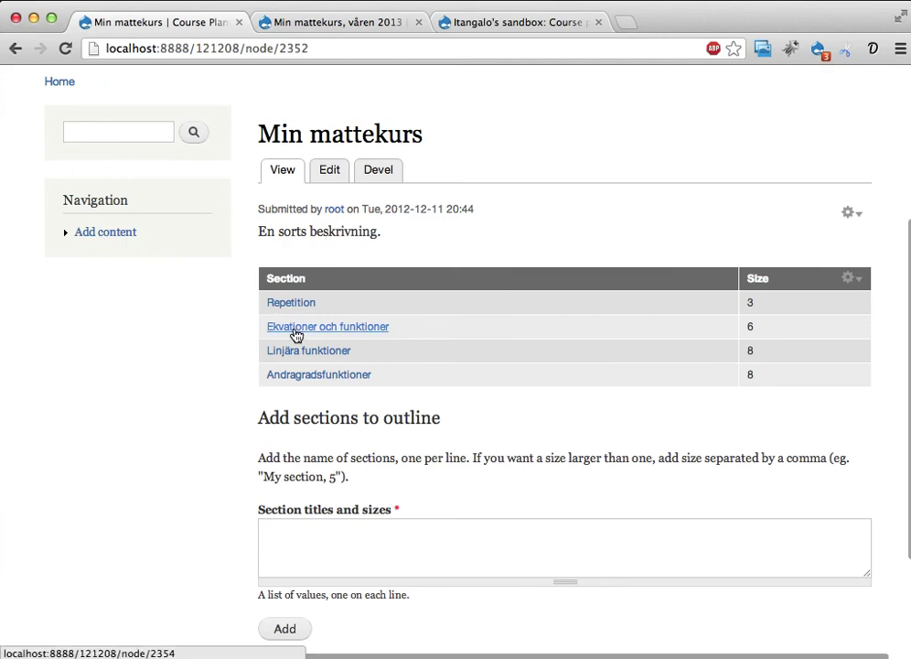
pyautogui.click(296, 303)
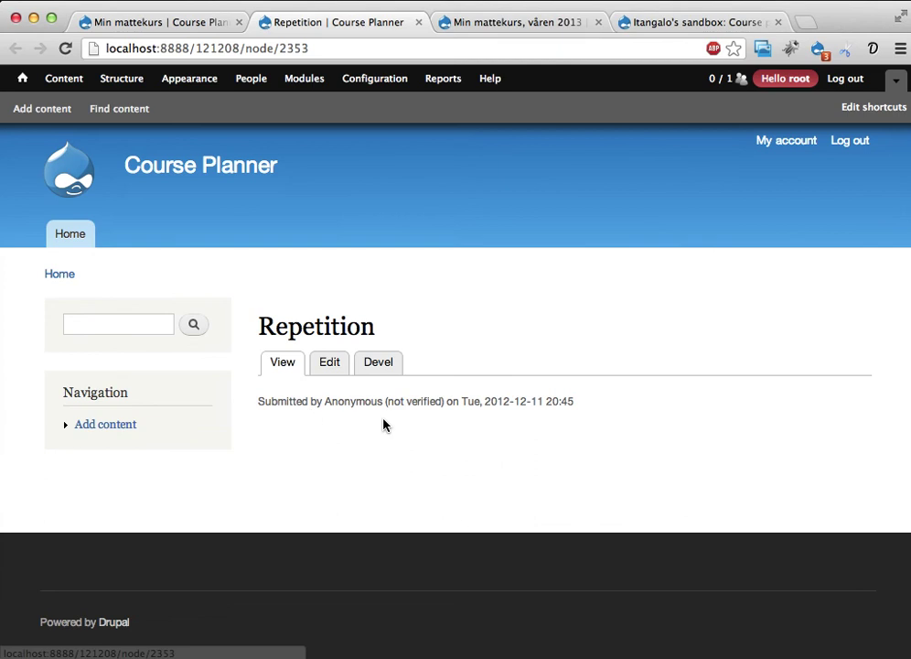
pyautogui.click(330, 365)
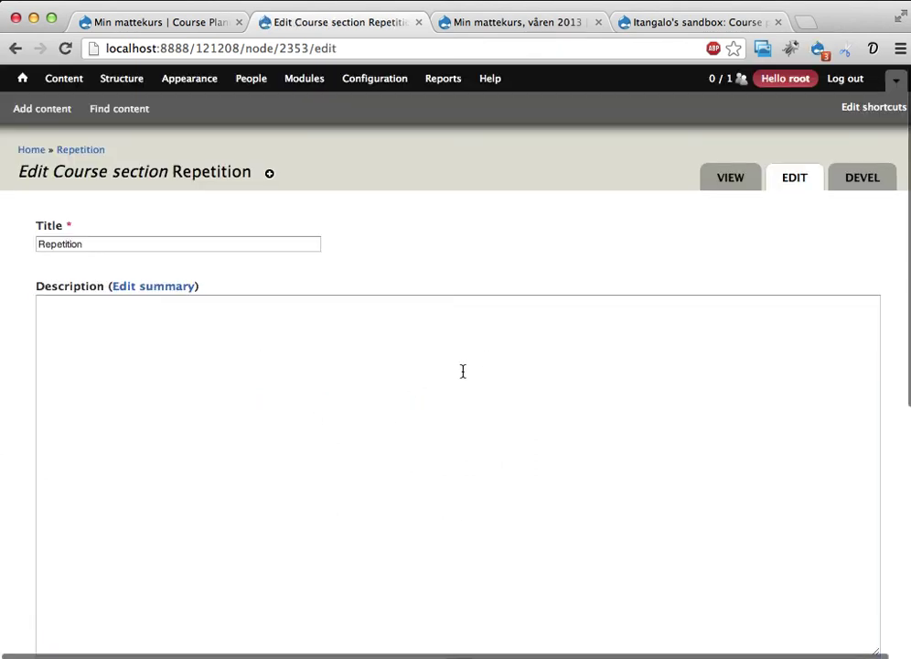
# - Copy the first generated placeholder paragraph ("Elit. Pulvinar posuere fames…") into the Repetition section's description and save the section
pyautogui.click(463, 370)
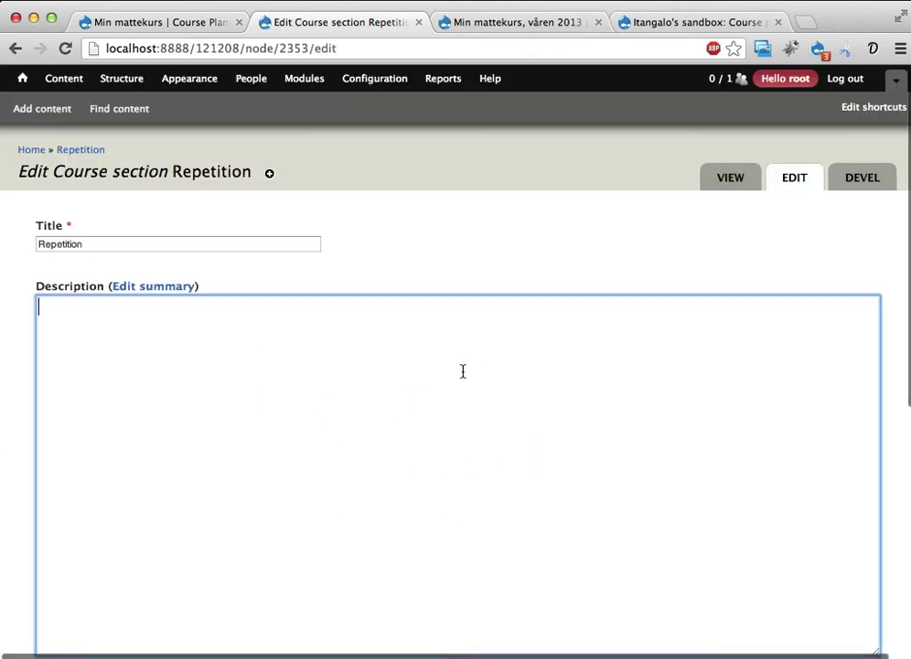
pyautogui.click(872, 49)
pyautogui.tripleClick(716, 177)
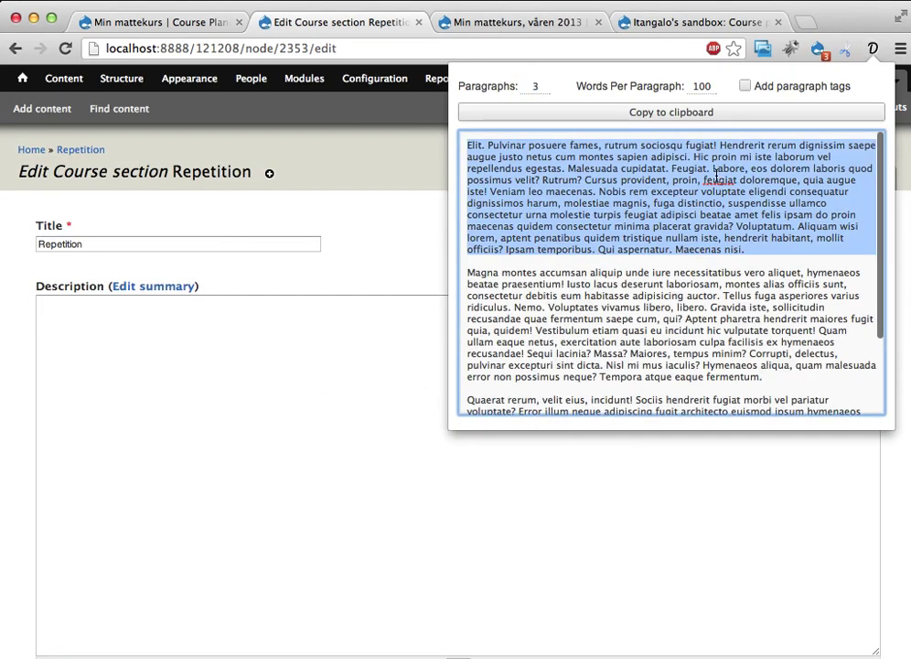
pyautogui.press('super+c')
pyautogui.click(376, 401)
pyautogui.press('super+v')
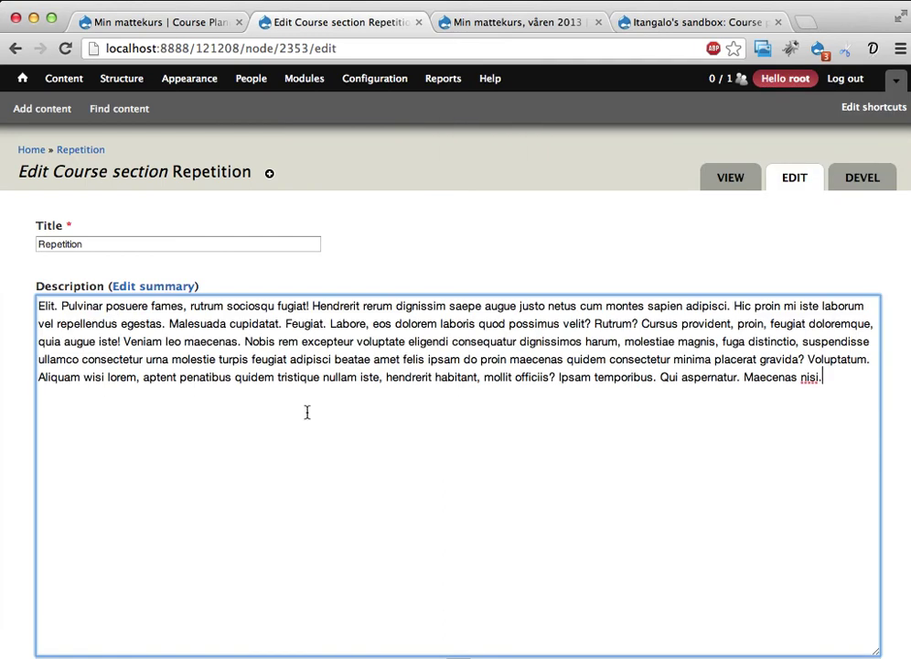
pyautogui.scroll(-10, 307, 413)
pyautogui.click(73, 596)
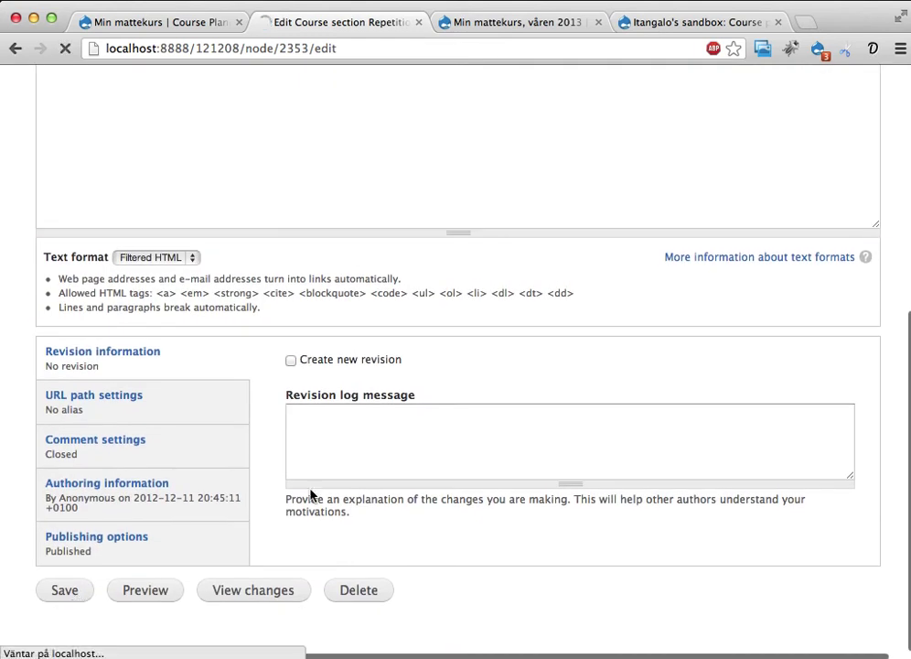
pyautogui.scroll(-4, 497, 417)
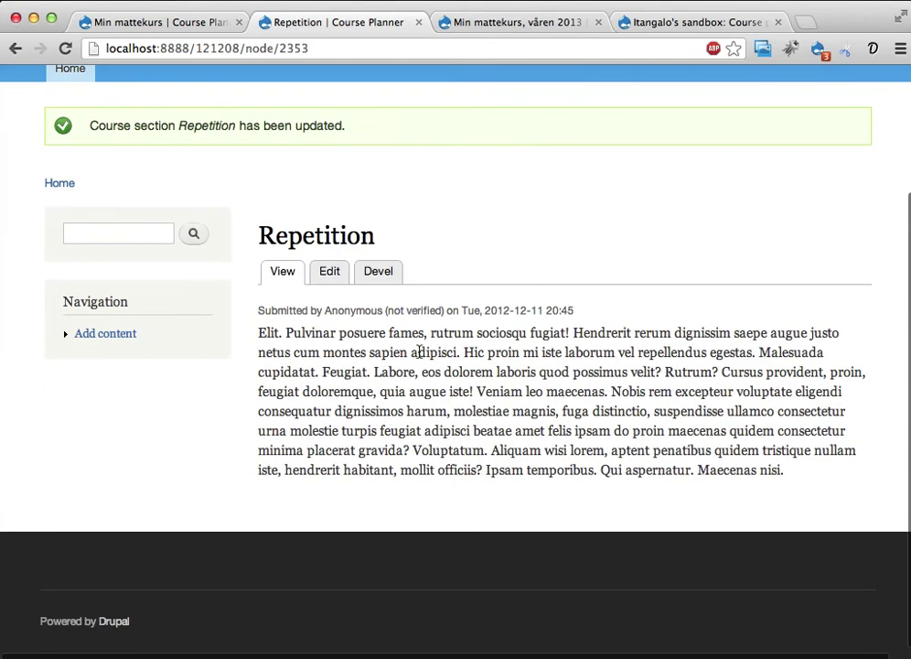
# - Review the saved description on the Repetition section's page, and return to the Min mattekurs outline
pyautogui.moveTo(409, 336); pyautogui.dragTo(459, 464)
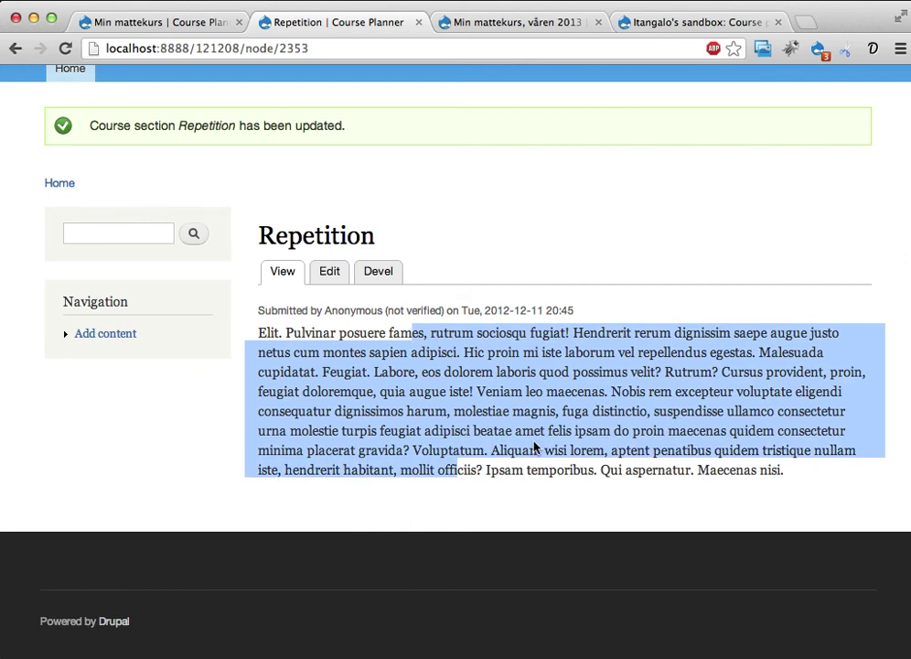
pyautogui.scroll(4, 535, 446)
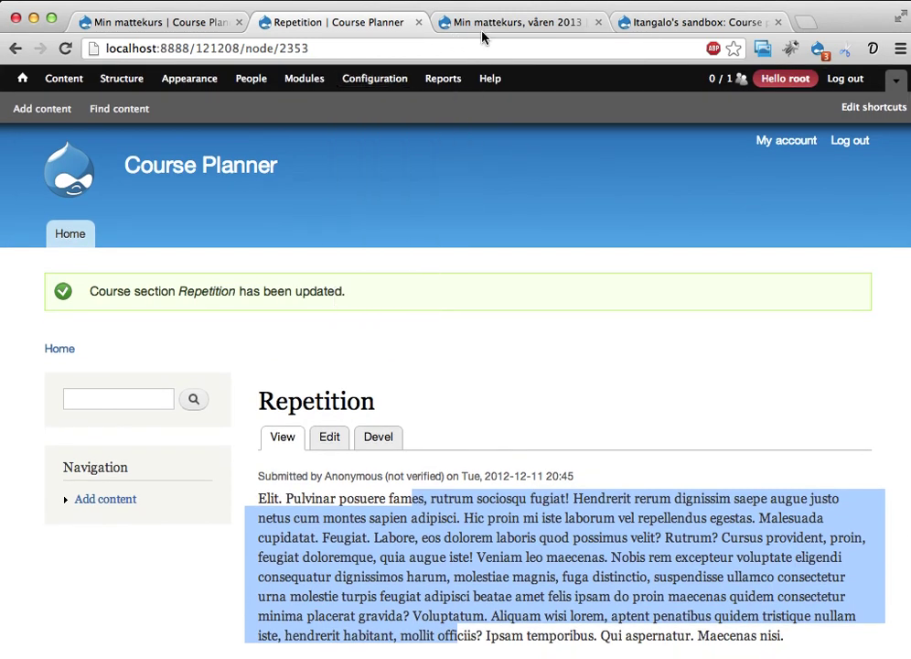
pyautogui.click(169, 24)
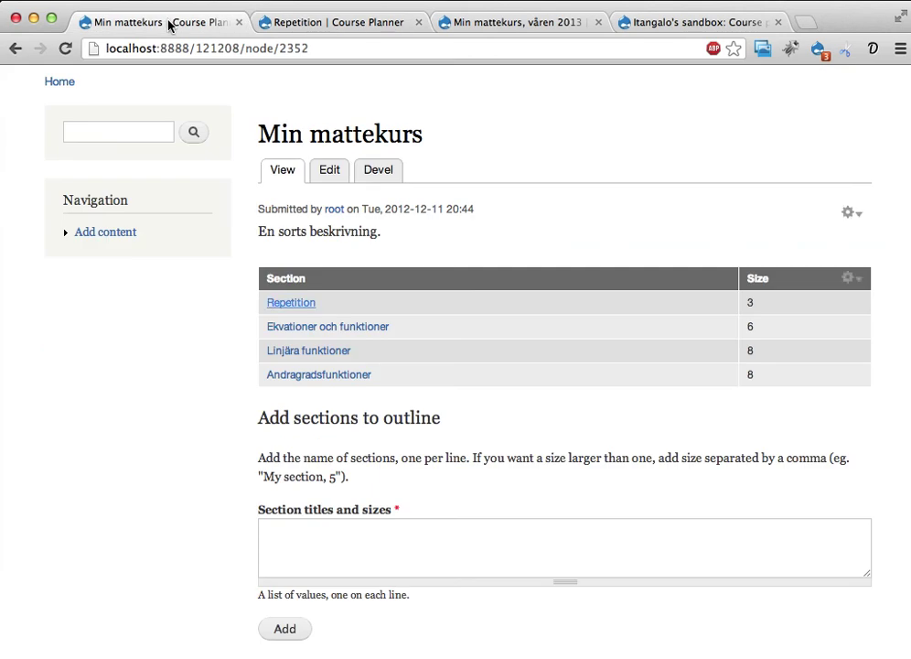
# - Try to open the 23 January lesson "Ekvationer och funktioner (5 of 6)" from the course offering's calendar
pyautogui.click(488, 18)
pyautogui.scroll(-2, 494, 300)
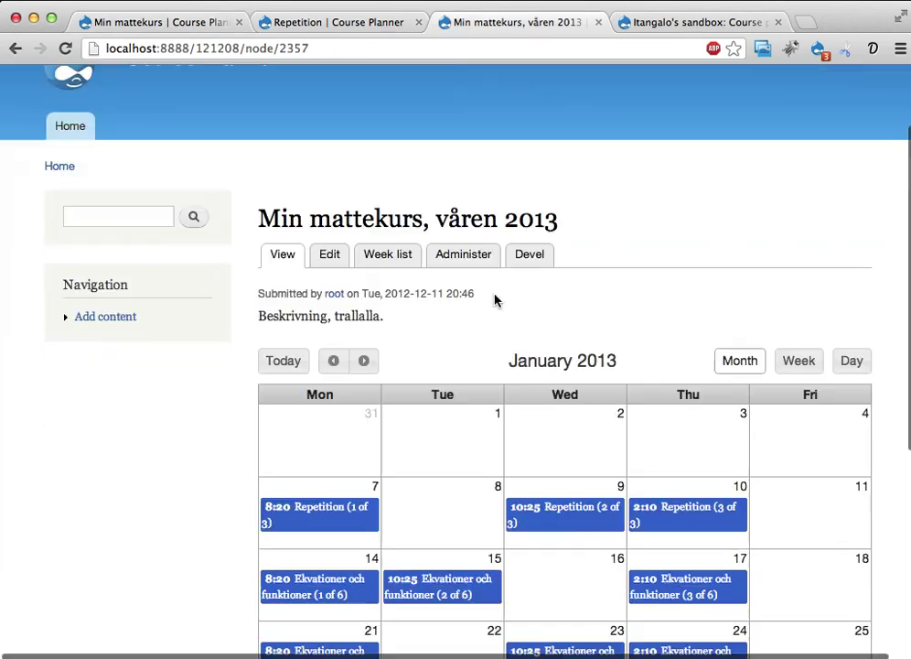
pyautogui.scroll(-5, 494, 300)
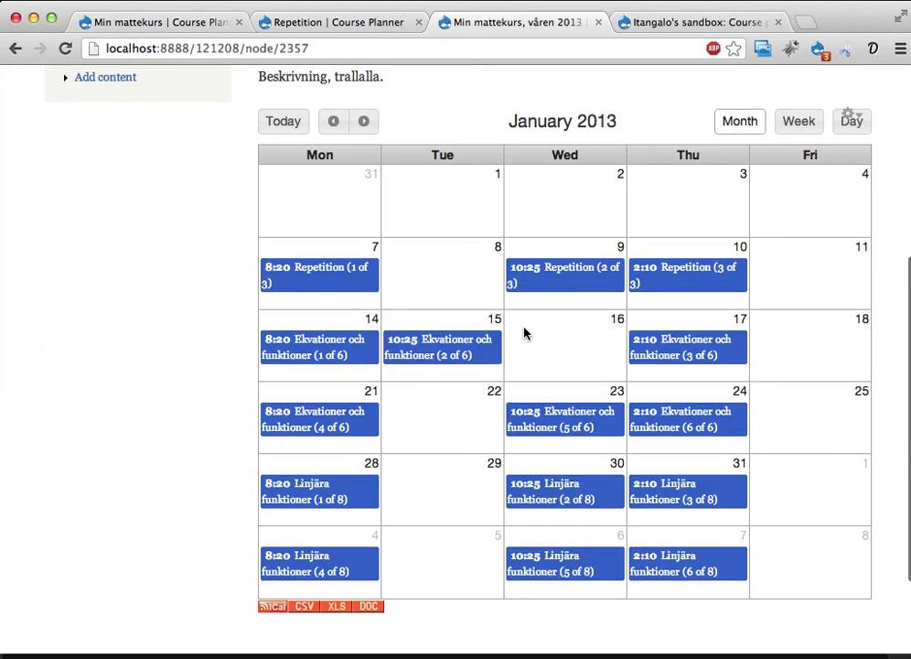
pyautogui.click(568, 419)
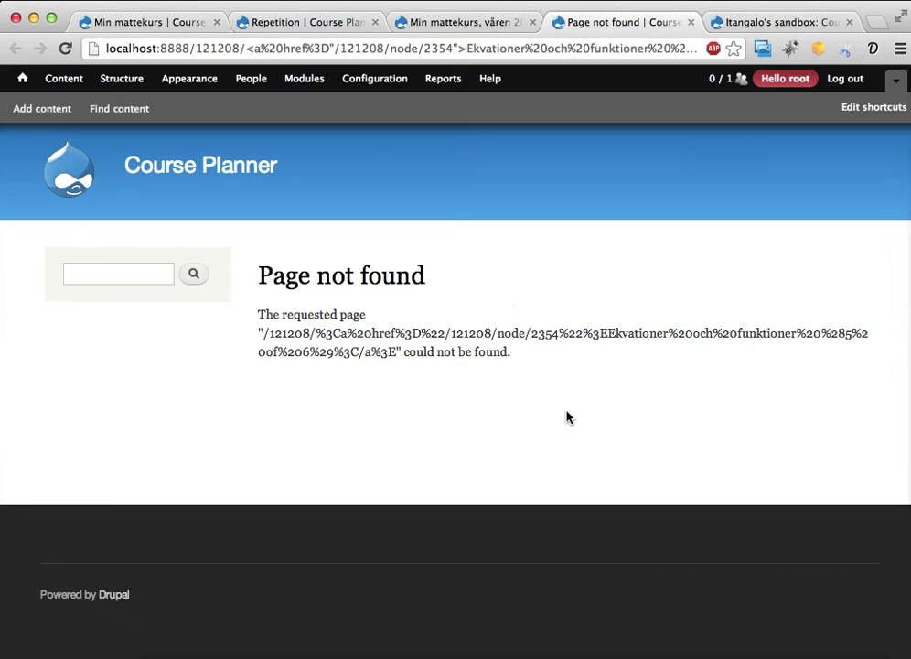
pyautogui.moveTo(447, 333); pyautogui.dragTo(571, 351)
pyautogui.click(583, 349)
# - View the Repetition section's description again and close the page opened from the calendar lesson
pyautogui.click(303, 20)
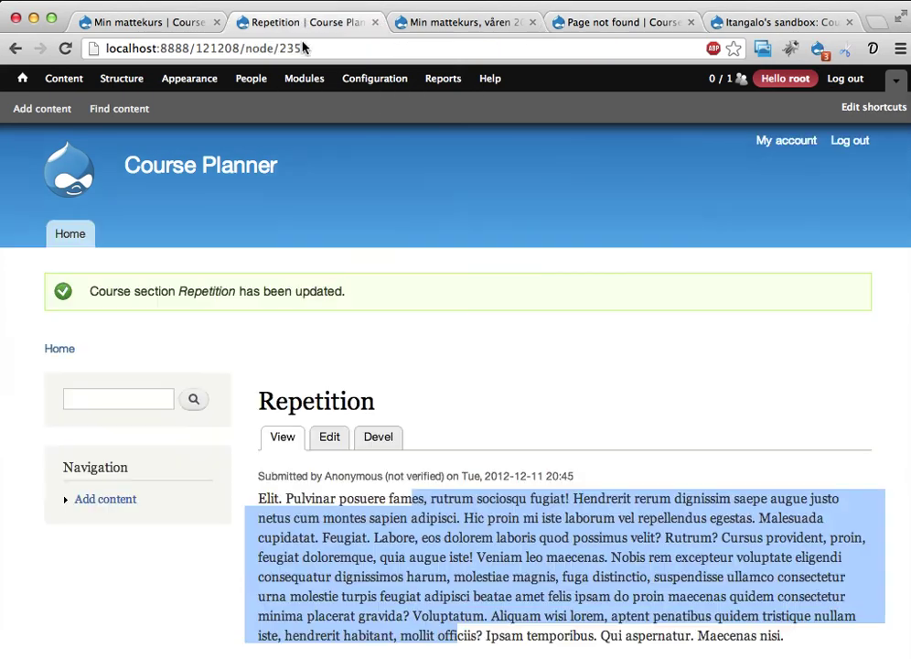
pyautogui.scroll(-4, 342, 386)
pyautogui.moveTo(316, 329); pyautogui.dragTo(650, 467)
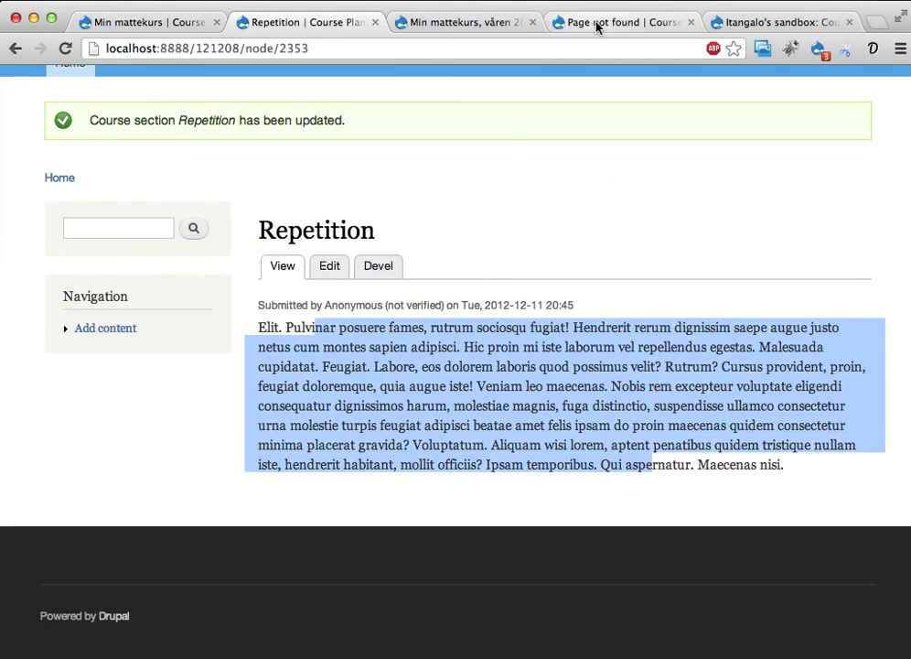
pyautogui.click(691, 23)
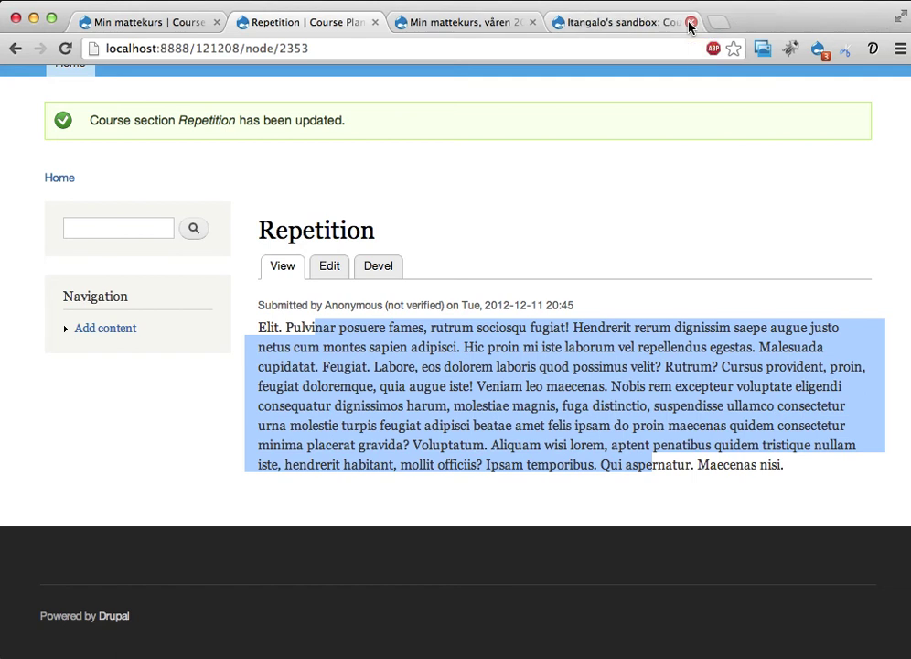
# - Return to the course offering Min mattekurs, våren 2013 and view its lesson administration list
pyautogui.click(512, 19)
pyautogui.scroll(3, 518, 260)
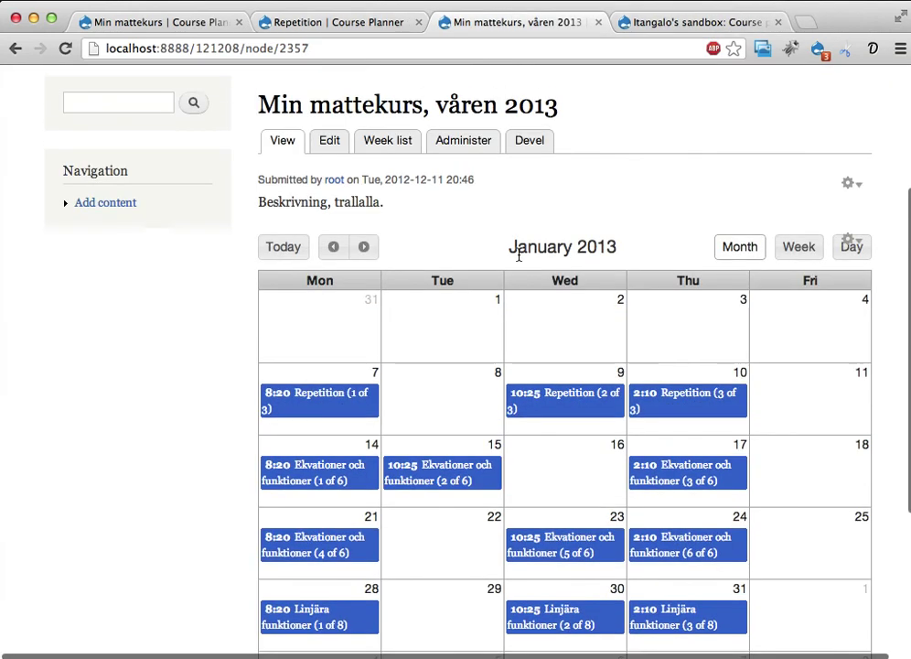
pyautogui.scroll(2, 519, 256)
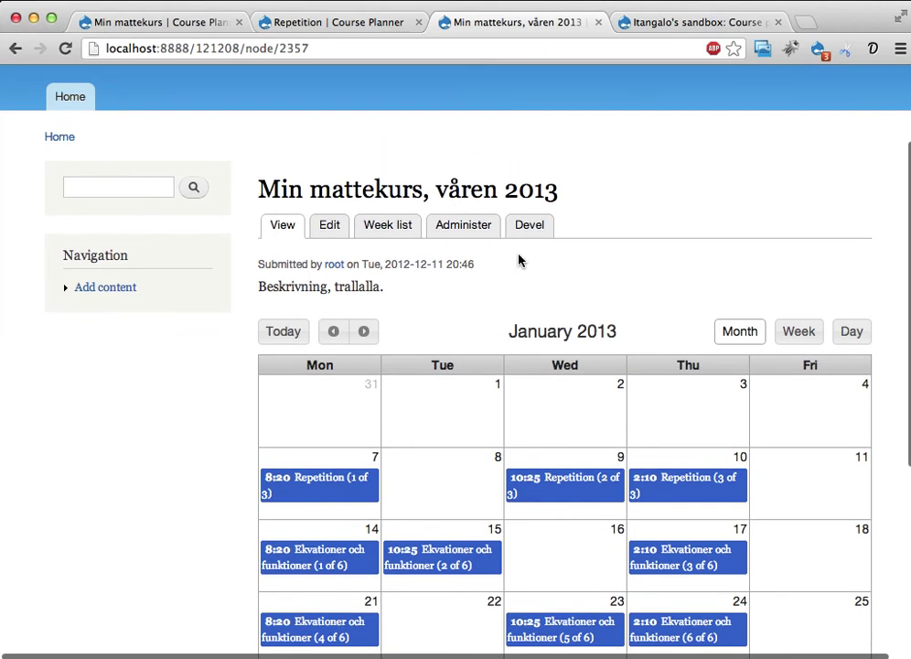
pyautogui.click(466, 233)
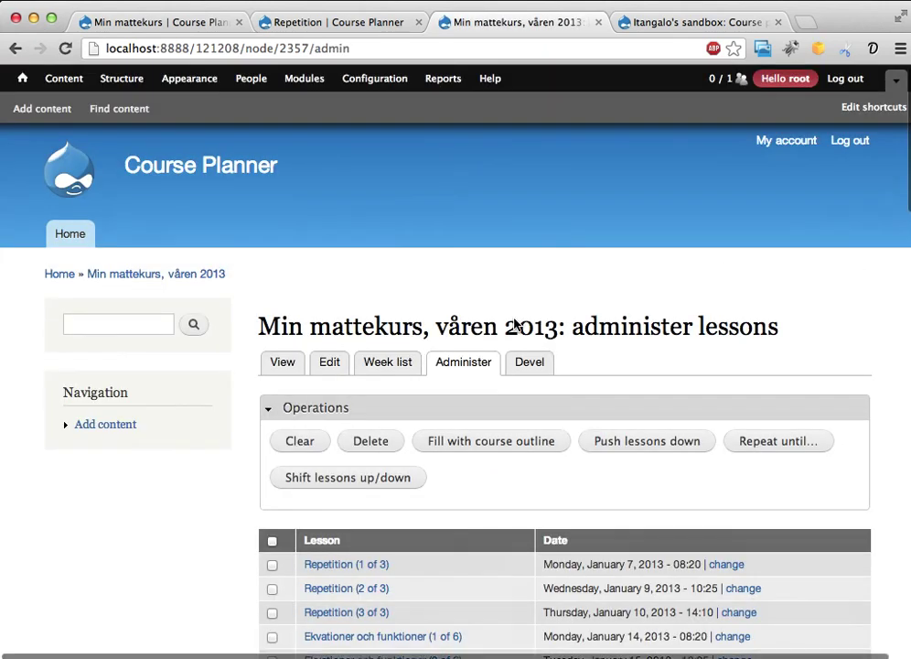
pyautogui.scroll(-5, 567, 382)
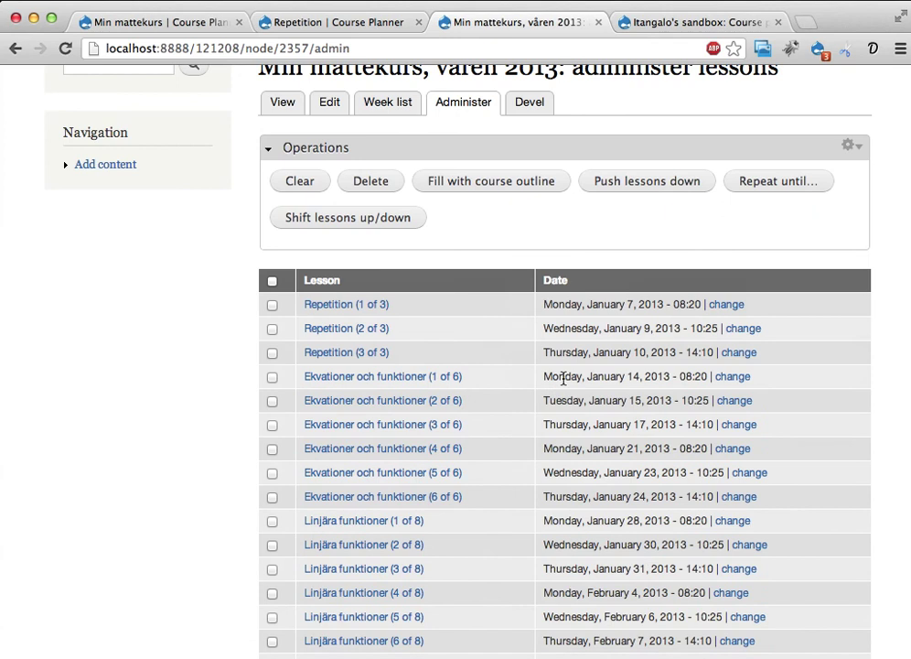
pyautogui.scroll(2, 563, 378)
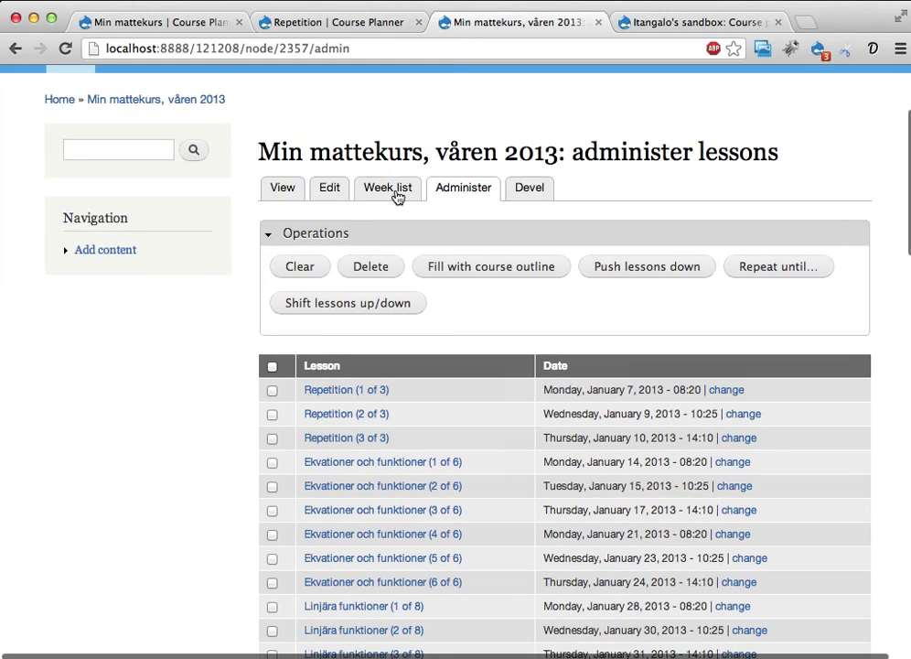
# - View the course offering's week list and examine how the Repetition lessons and their description are shown in week 02
pyautogui.click(435, 197)
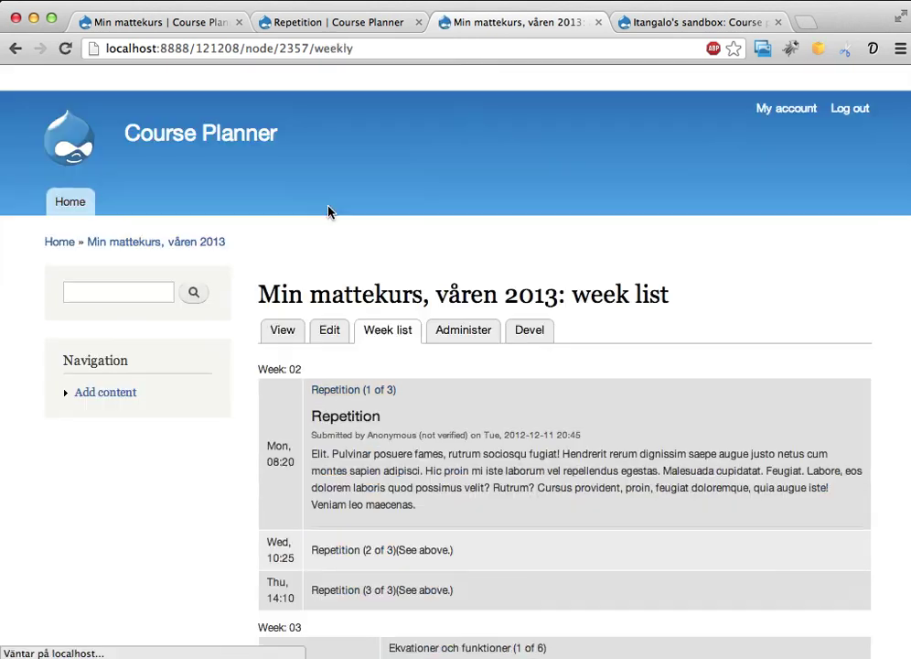
pyautogui.scroll(-7, 469, 287)
pyautogui.scroll(3, 470, 287)
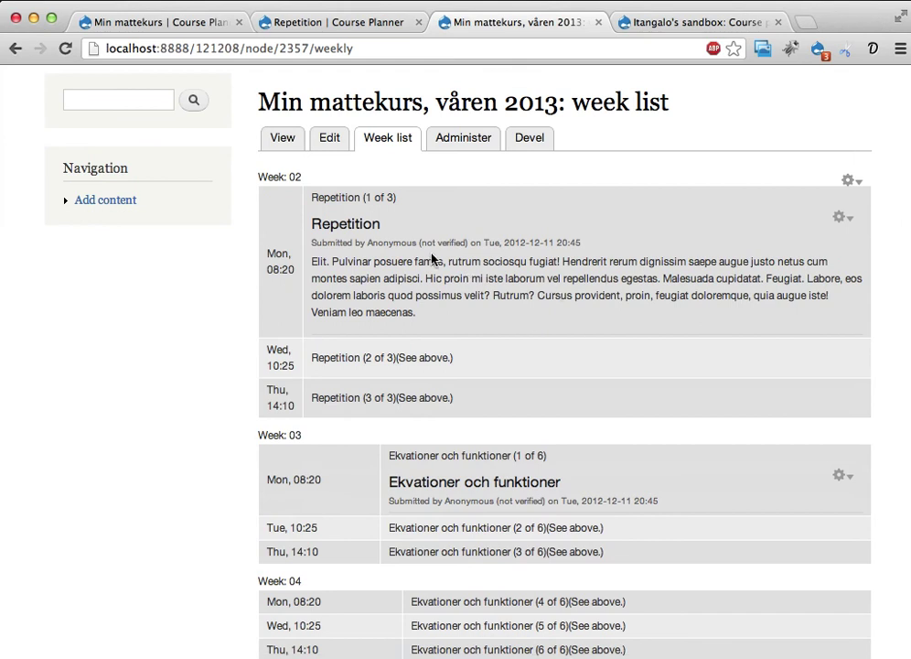
pyautogui.moveTo(261, 180); pyautogui.dragTo(303, 179)
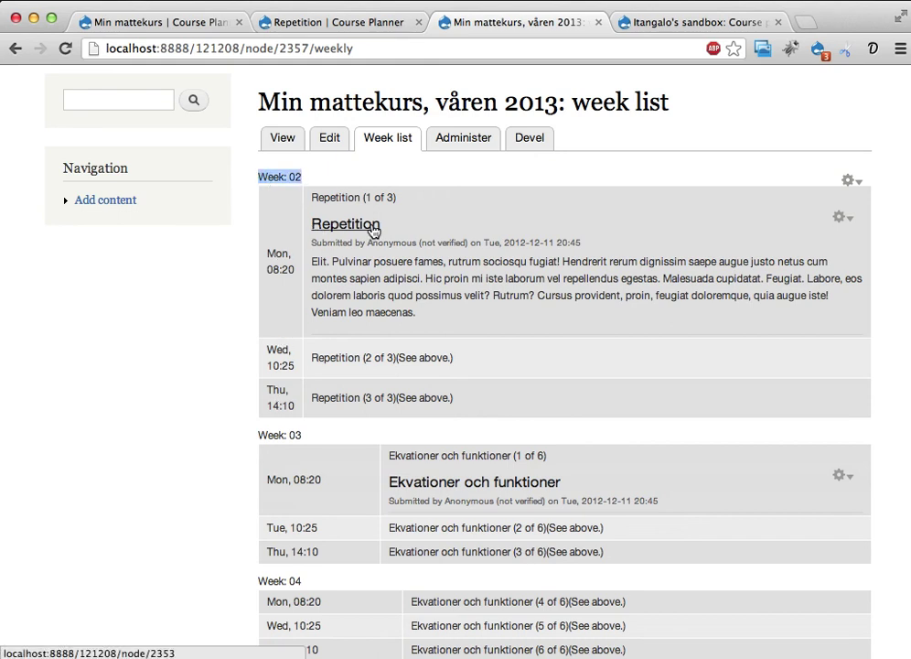
pyautogui.moveTo(339, 260); pyautogui.dragTo(385, 311)
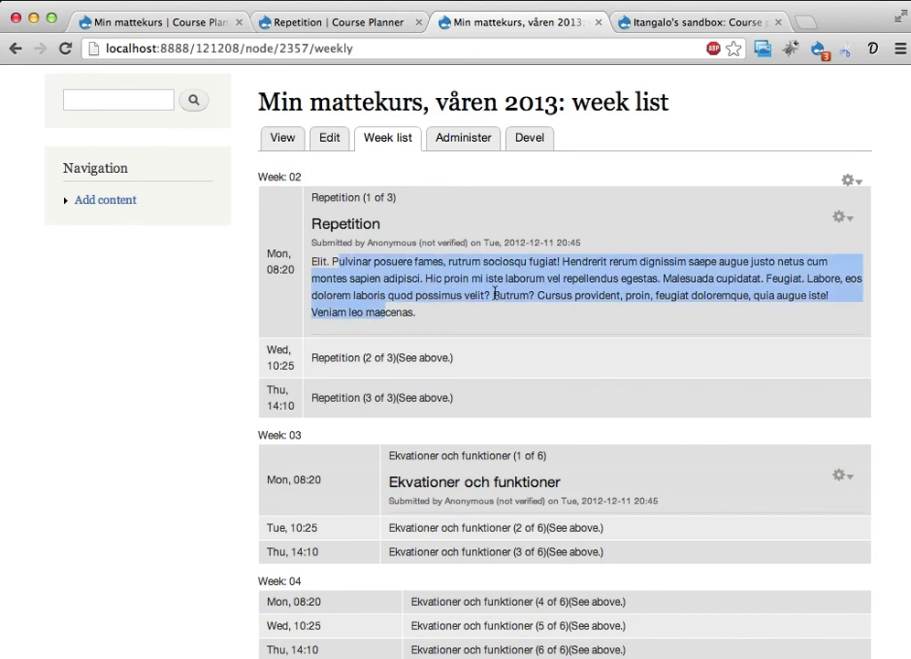
pyautogui.tripleClick(372, 355)
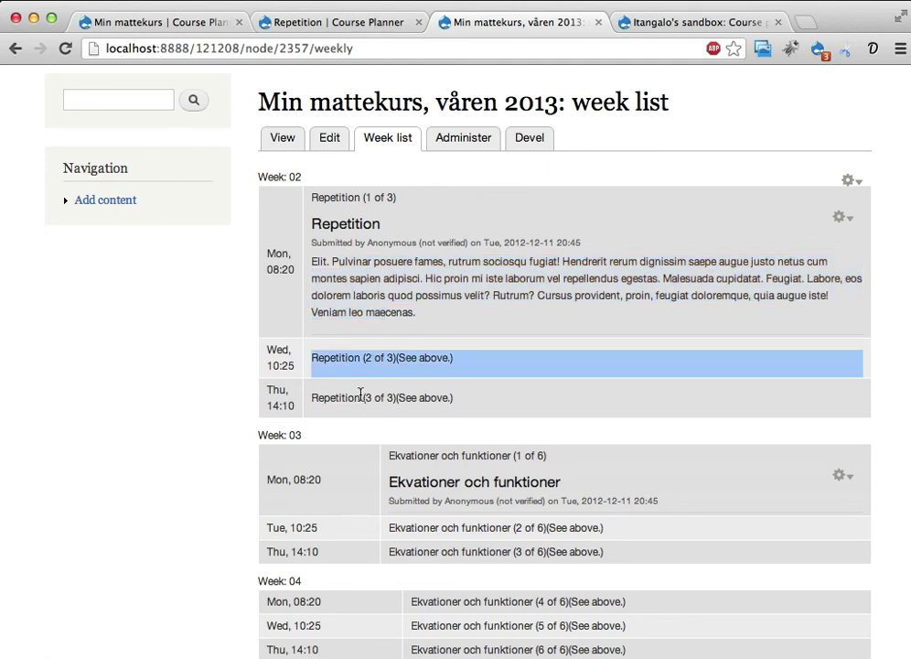
pyautogui.tripleClick(360, 396)
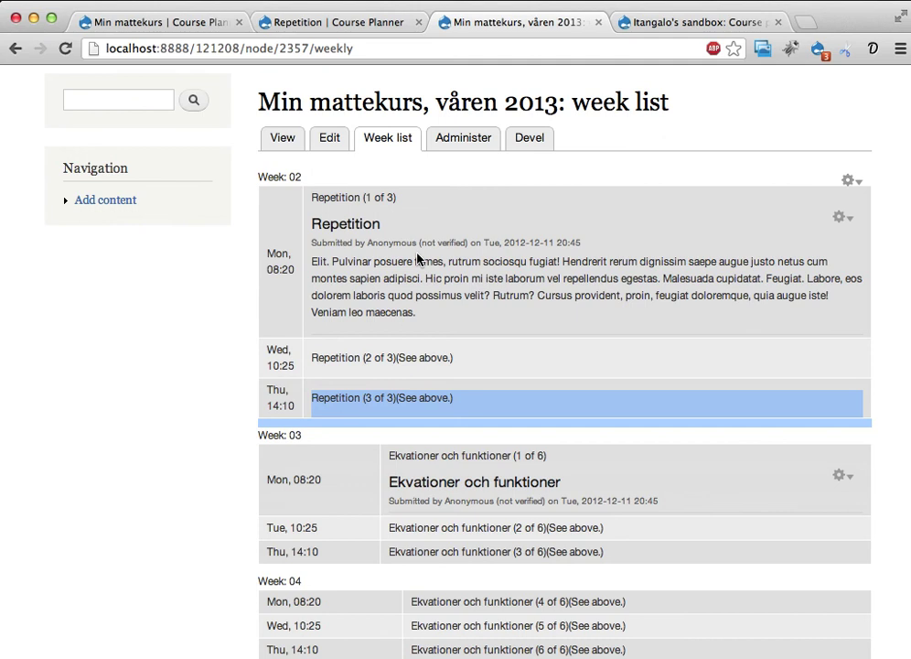
pyautogui.moveTo(395, 357); pyautogui.dragTo(451, 359)
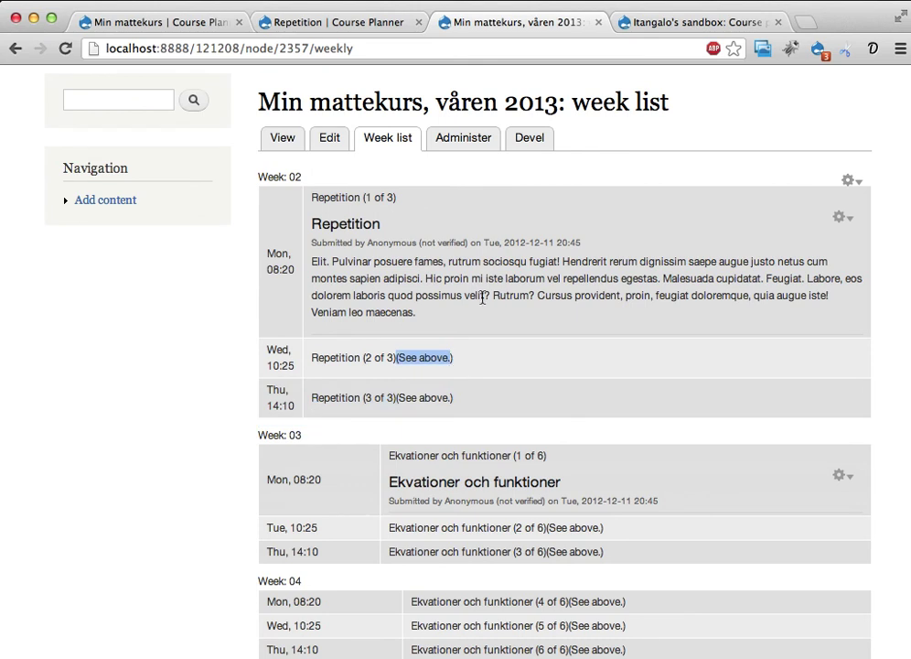
# - Look through the week list from week 03 onward to see how the remaining sections' lessons are listed
pyautogui.scroll(-3, 549, 341)
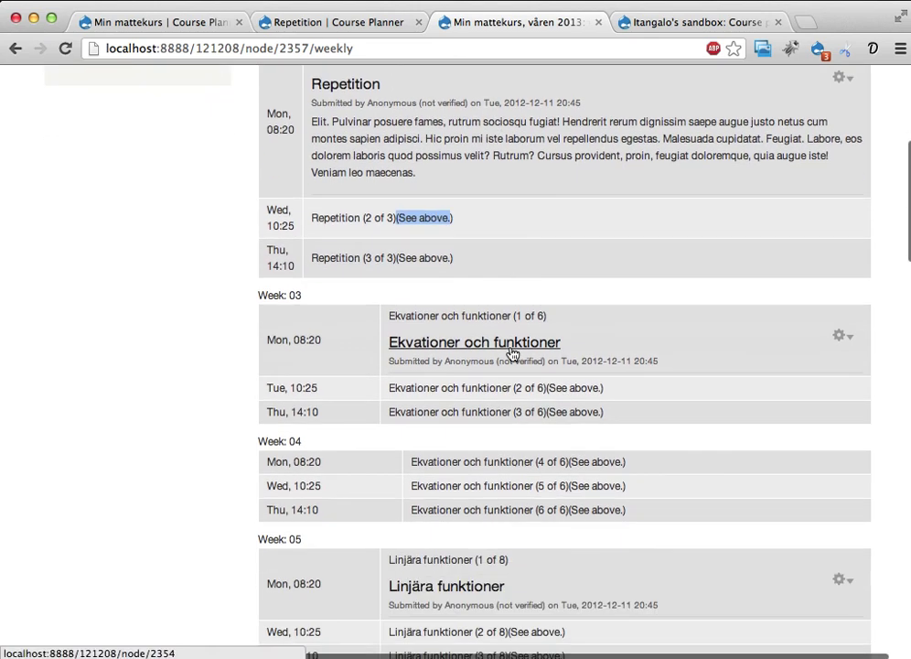
pyautogui.scroll(-2, 460, 422)
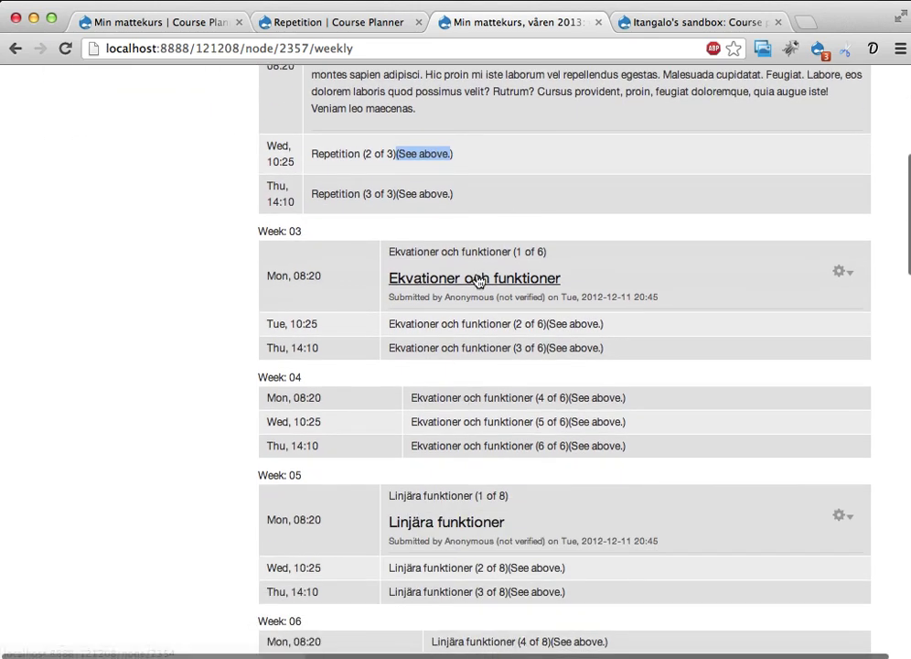
pyautogui.scroll(-3, 498, 462)
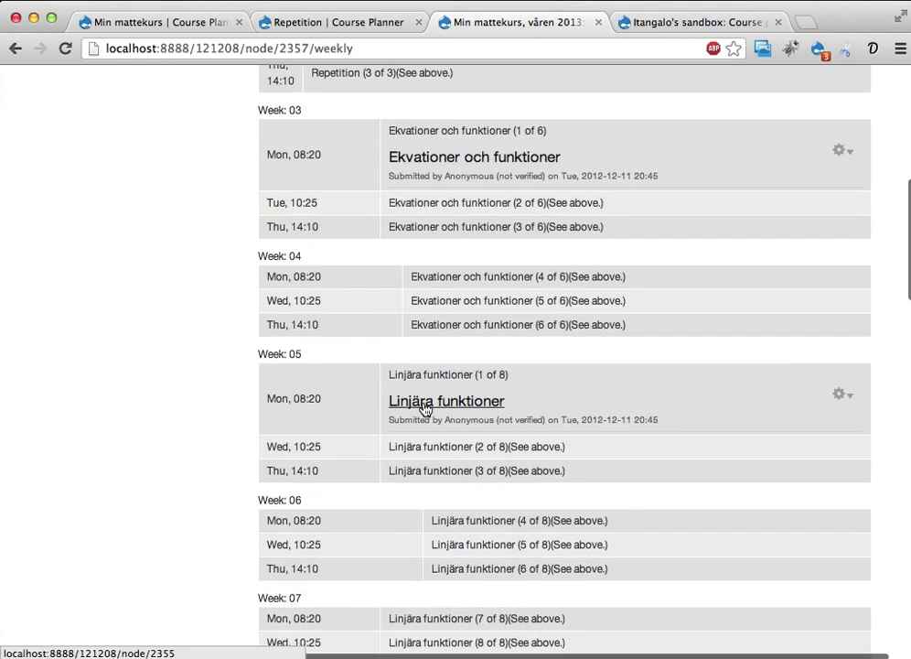
pyautogui.scroll(-8, 430, 407)
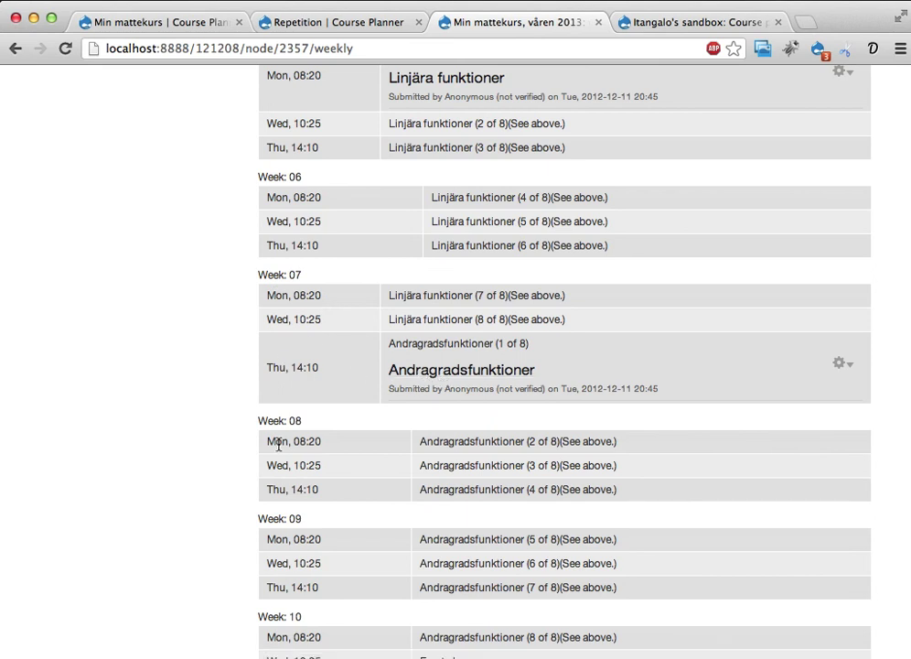
pyautogui.moveTo(274, 445); pyautogui.dragTo(321, 445)
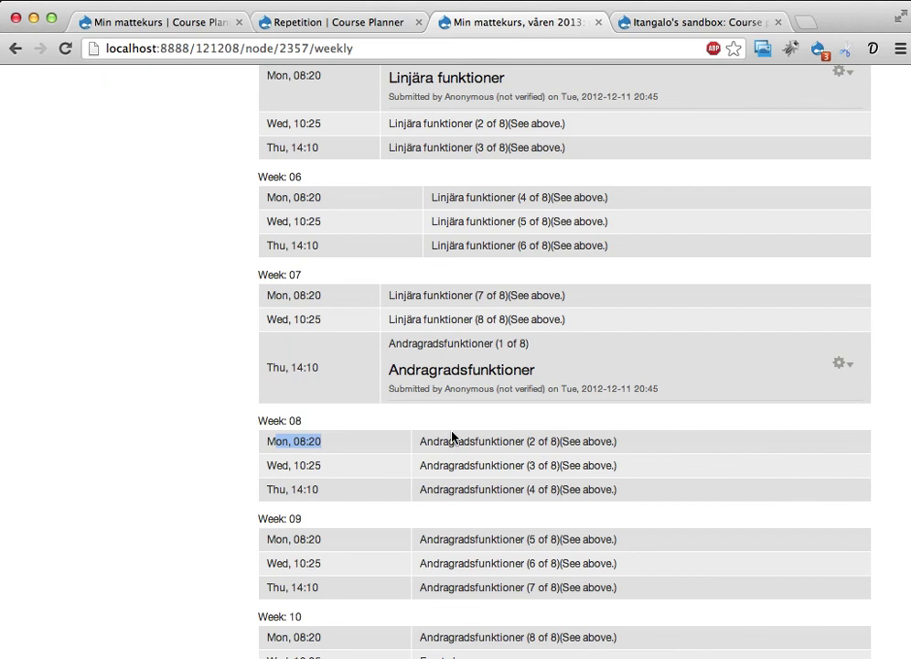
pyautogui.scroll(-3, 451, 437)
pyautogui.scroll(15, 451, 437)
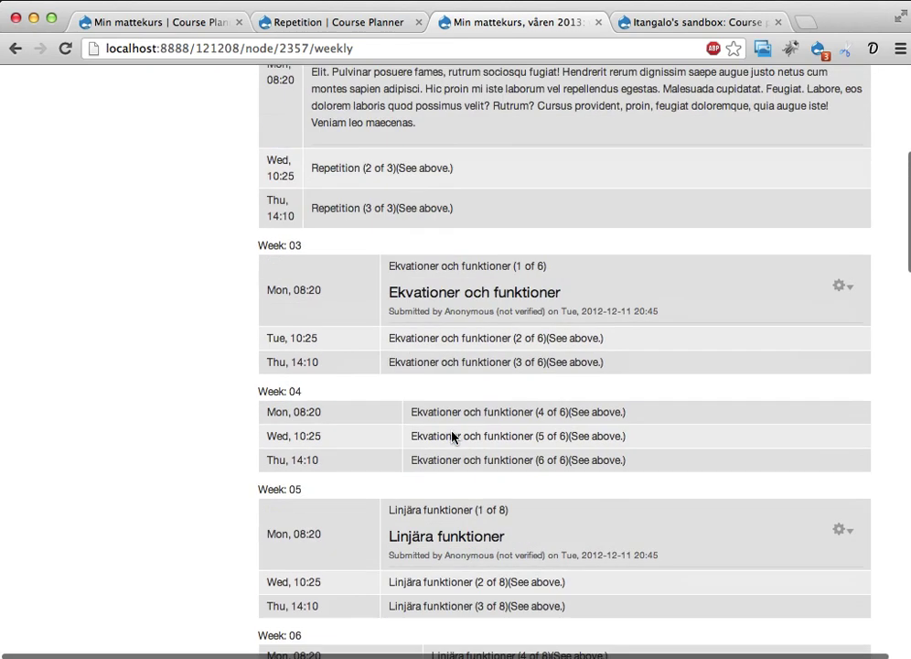
# - Preview the week list's printout and cancel without printing
pyautogui.scroll(-5, 453, 434)
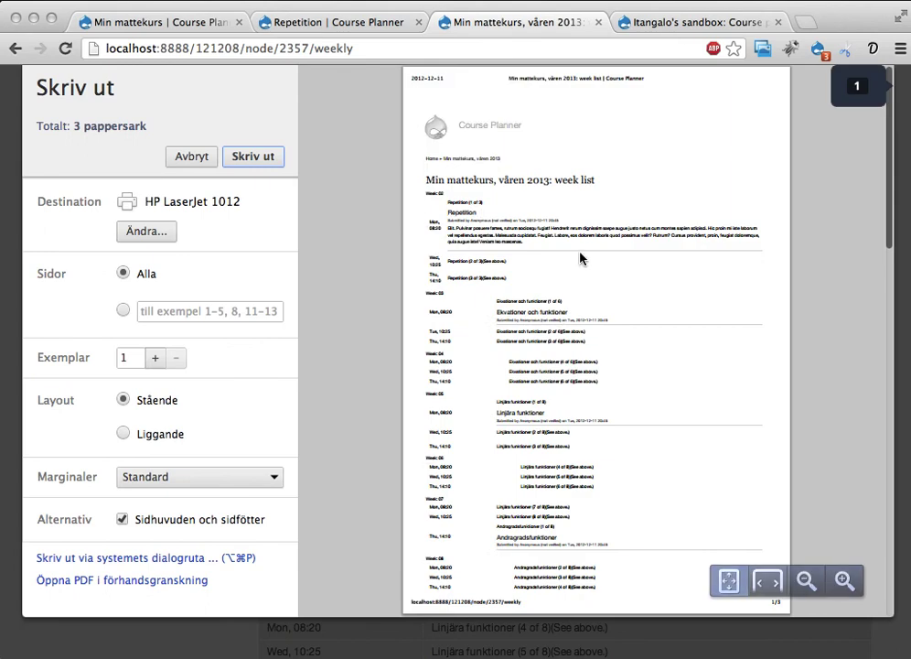
pyautogui.scroll(-3, 589, 260)
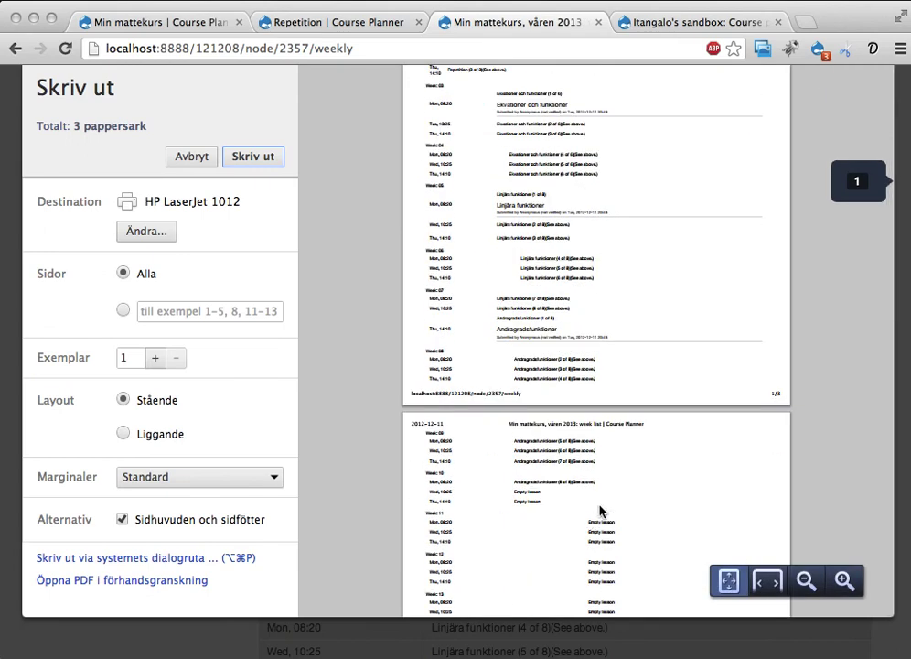
pyautogui.press('Escape')
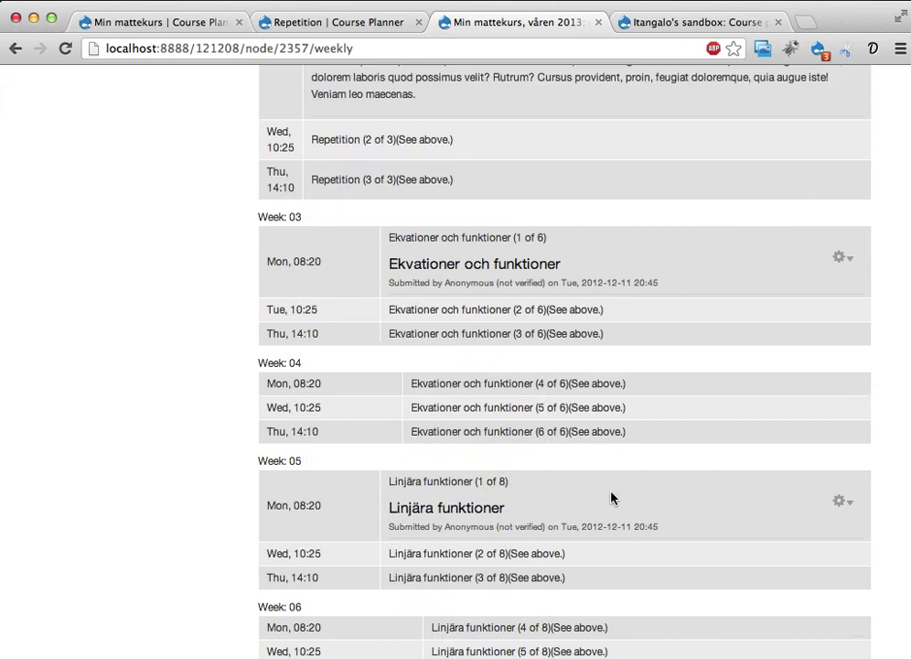
# - Look over the week list once more and return to the course offering's lesson administration list
pyautogui.scroll(5, 670, 445)
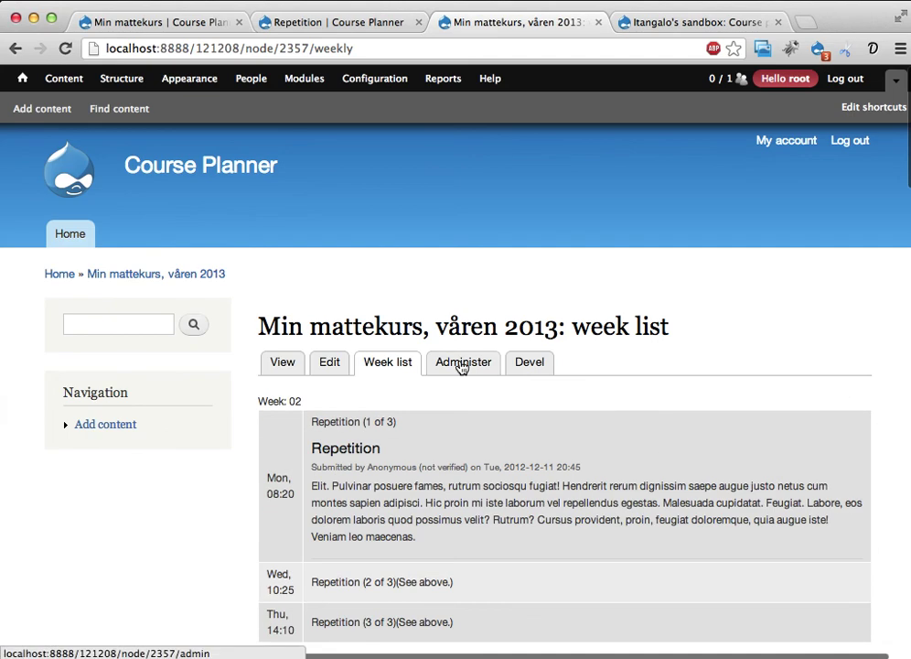
pyautogui.scroll(-5, 463, 367)
pyautogui.scroll(-3, 463, 367)
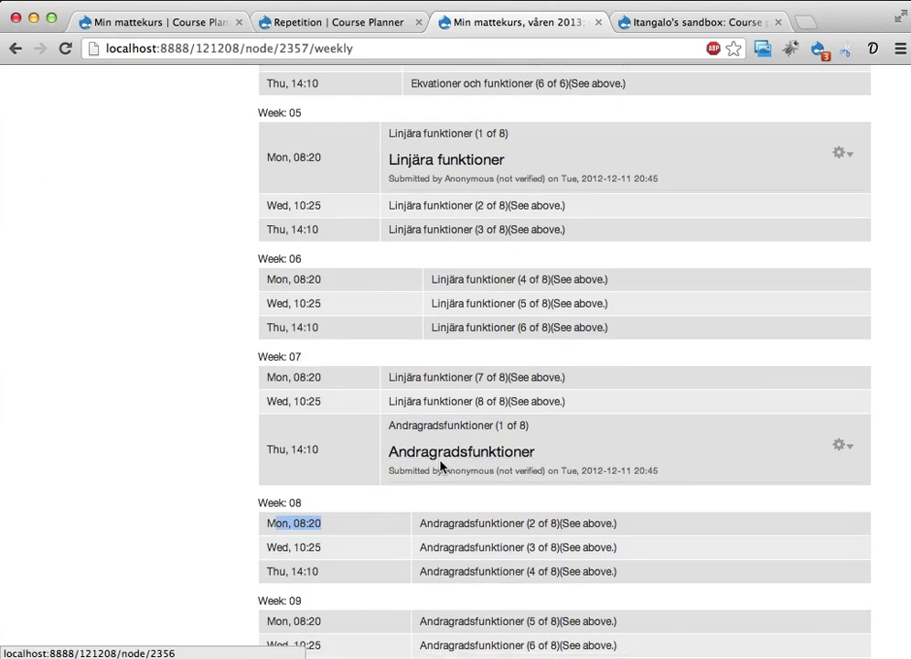
pyautogui.scroll(8, 462, 457)
pyautogui.scroll(2, 466, 455)
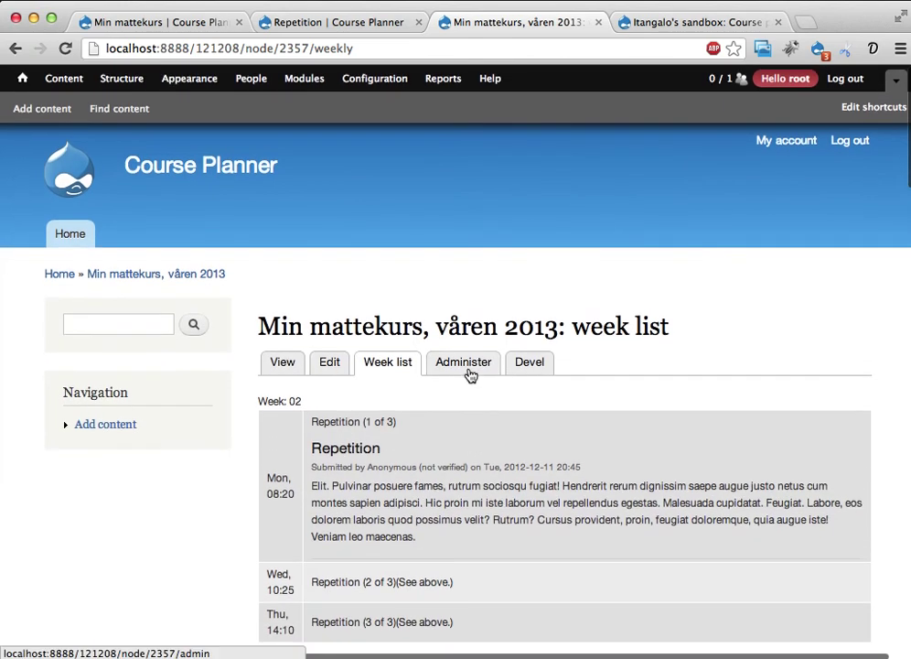
pyautogui.click(465, 366)
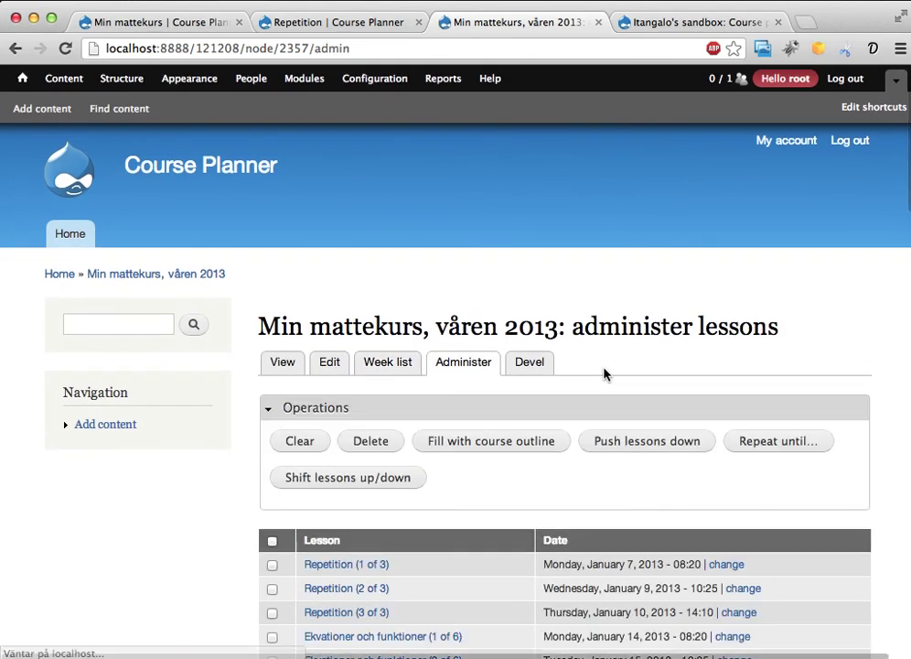
# - Push down the eight Andragradsfunktioner lessons together with the empty lesson of March 6, 2013, and check the slot freed on February 14
pyautogui.scroll(-5, 682, 427)
pyautogui.scroll(-5, 678, 427)
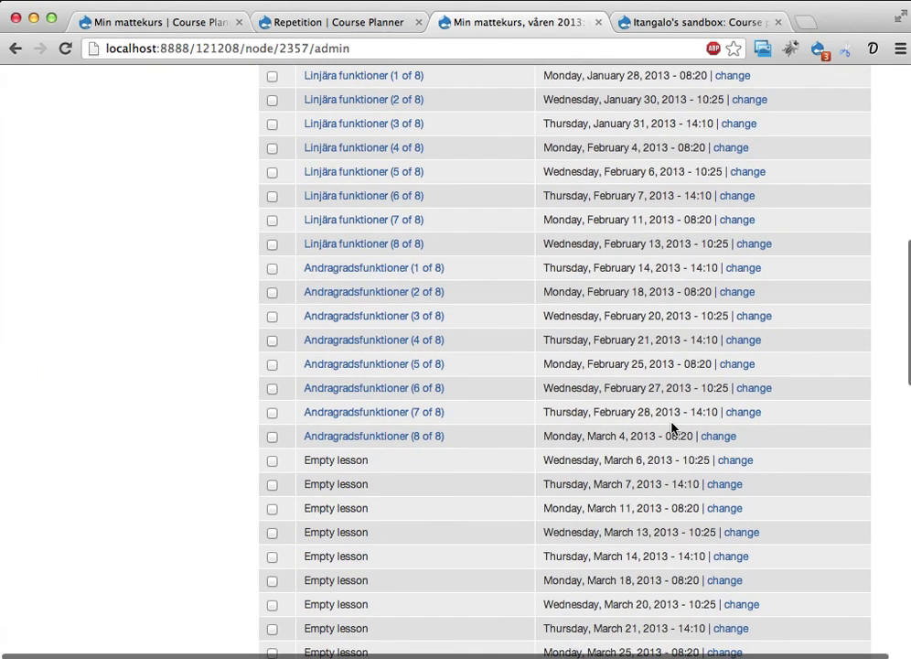
pyautogui.click(272, 269)
pyautogui.click(272, 292)
pyautogui.click(271, 364)
pyautogui.click(272, 388)
pyautogui.click(271, 412)
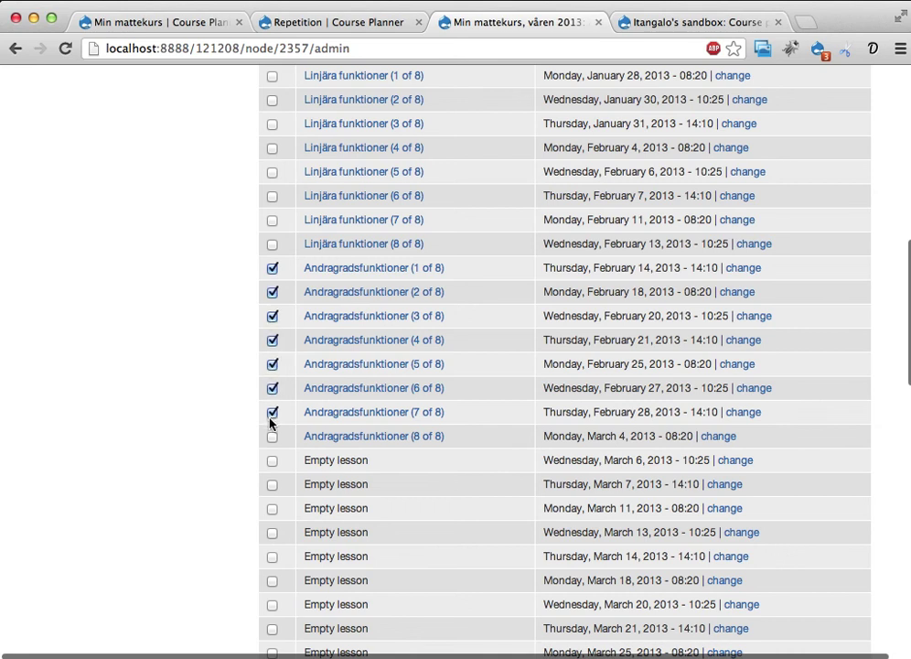
pyautogui.click(272, 437)
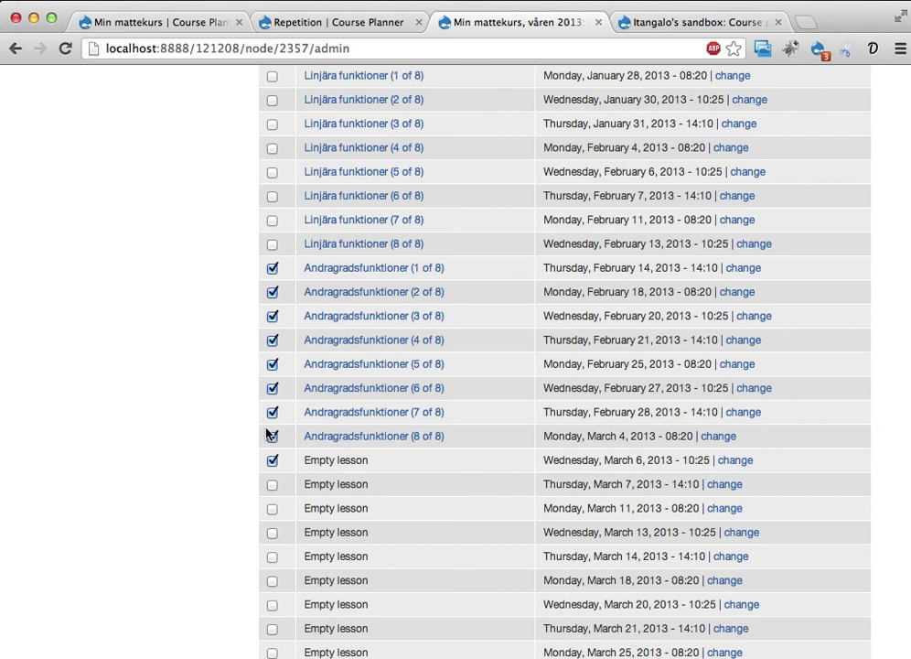
pyautogui.scroll(10, 375, 366)
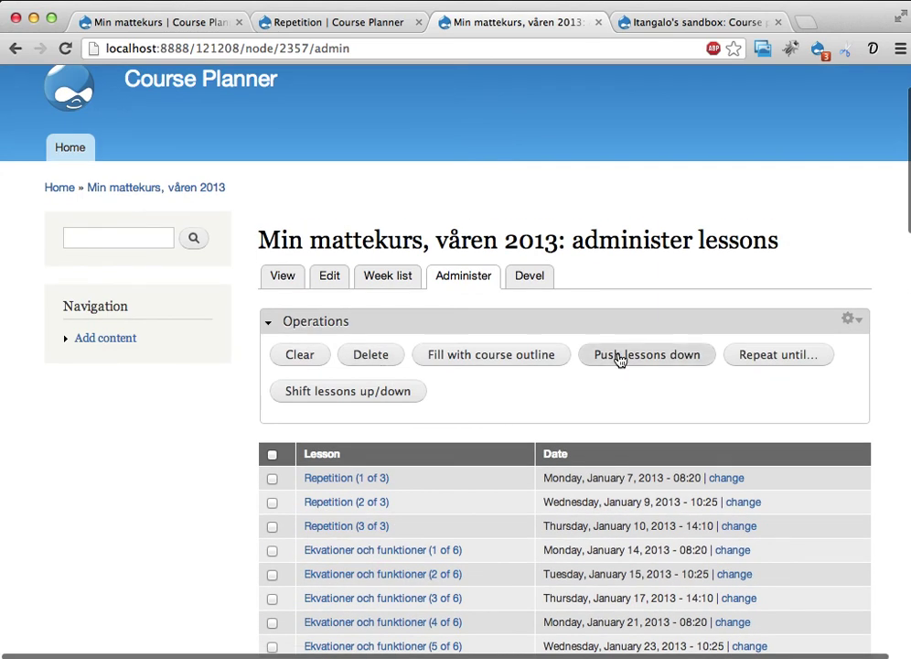
pyautogui.click(620, 359)
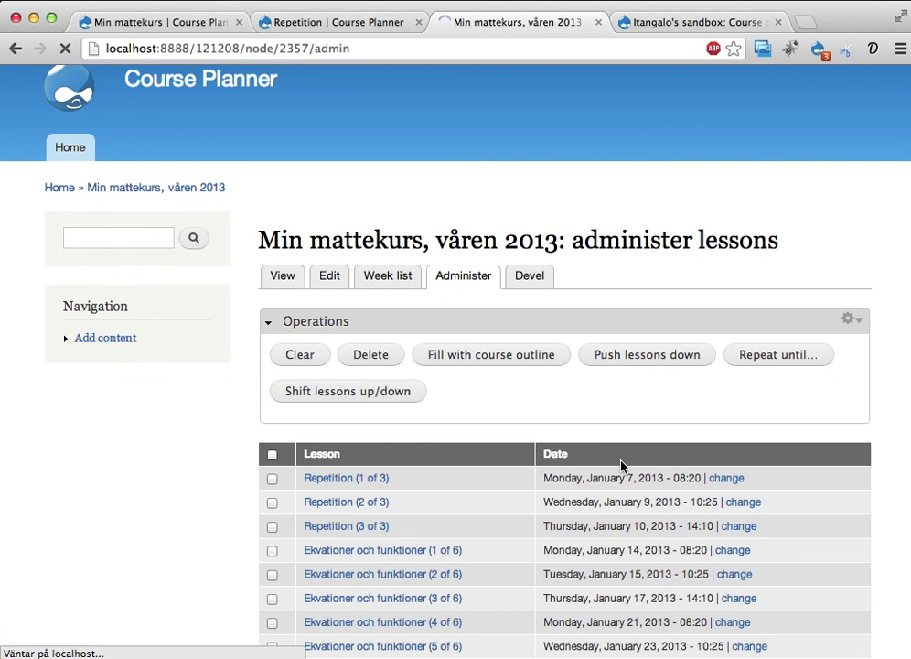
pyautogui.scroll(-10, 620, 466)
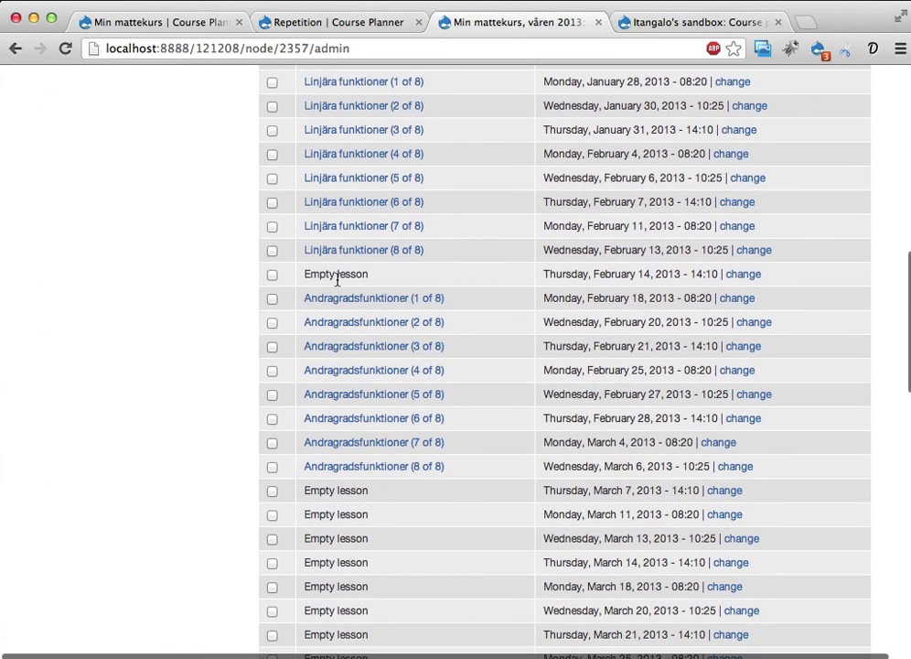
pyautogui.moveTo(307, 273); pyautogui.dragTo(373, 272)
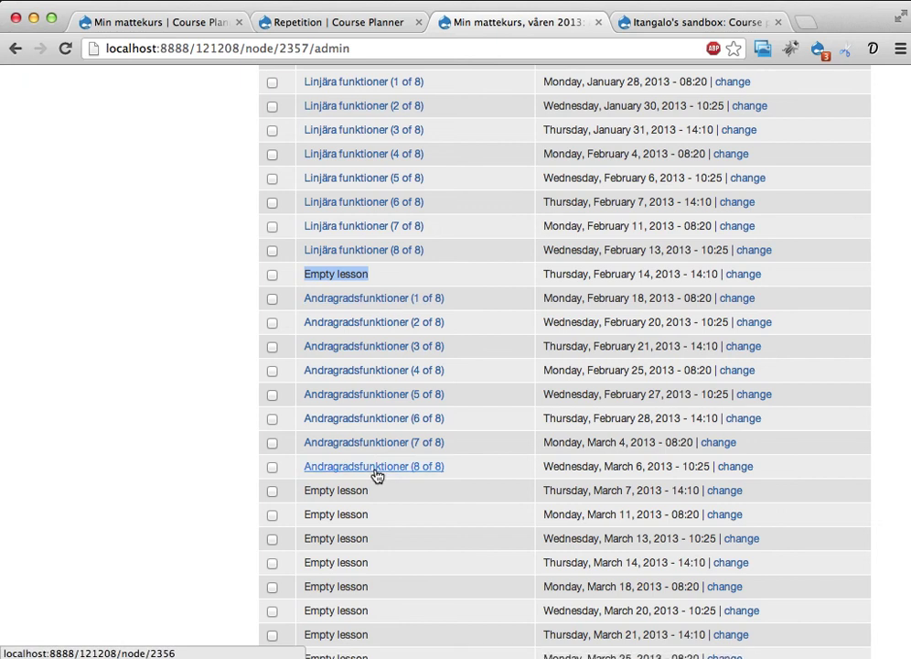
# - Push down the eight Linjära funktioner lessons together with the empty lesson of February 14, 2013
pyautogui.scroll(5, 446, 452)
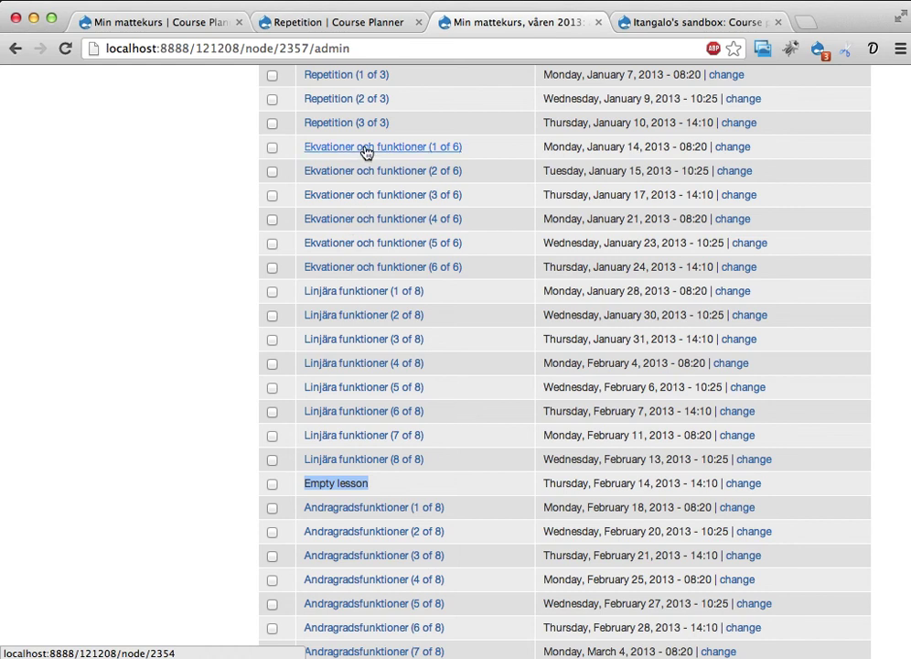
pyautogui.click(272, 314)
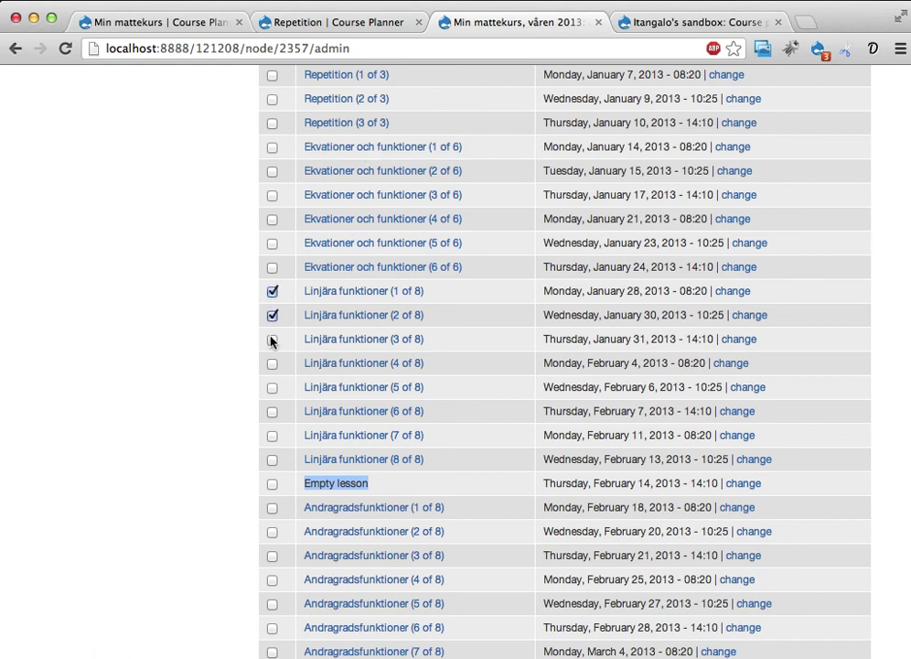
pyautogui.click(272, 365)
pyautogui.click(272, 413)
pyautogui.click(271, 435)
pyautogui.click(271, 459)
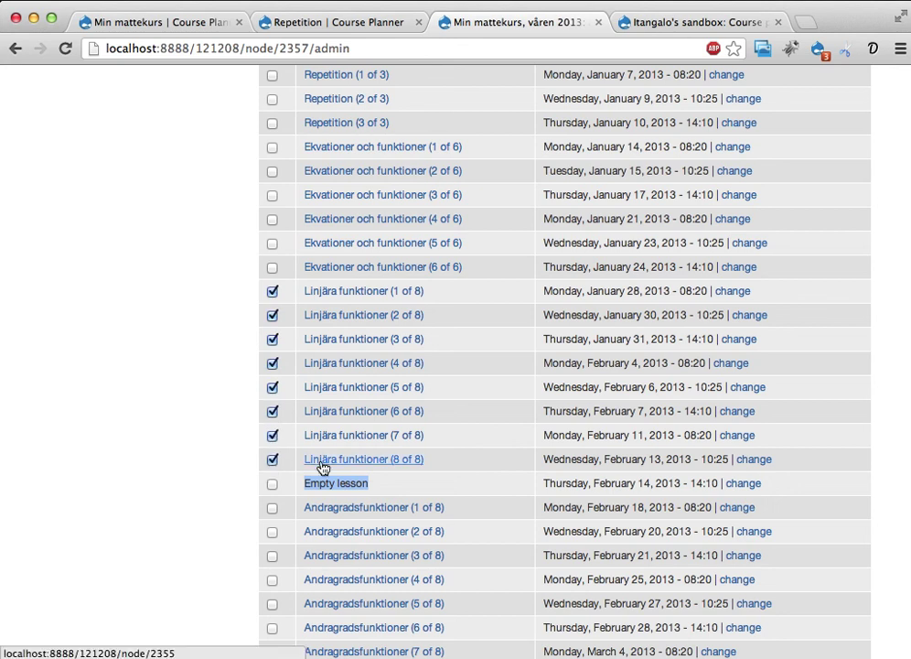
pyautogui.click(271, 484)
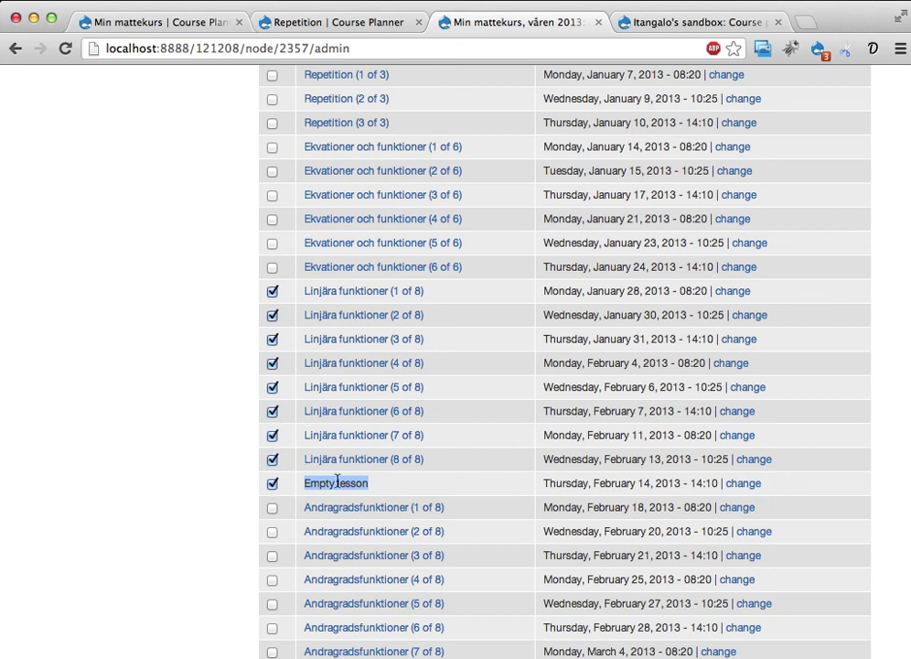
pyautogui.scroll(5, 409, 484)
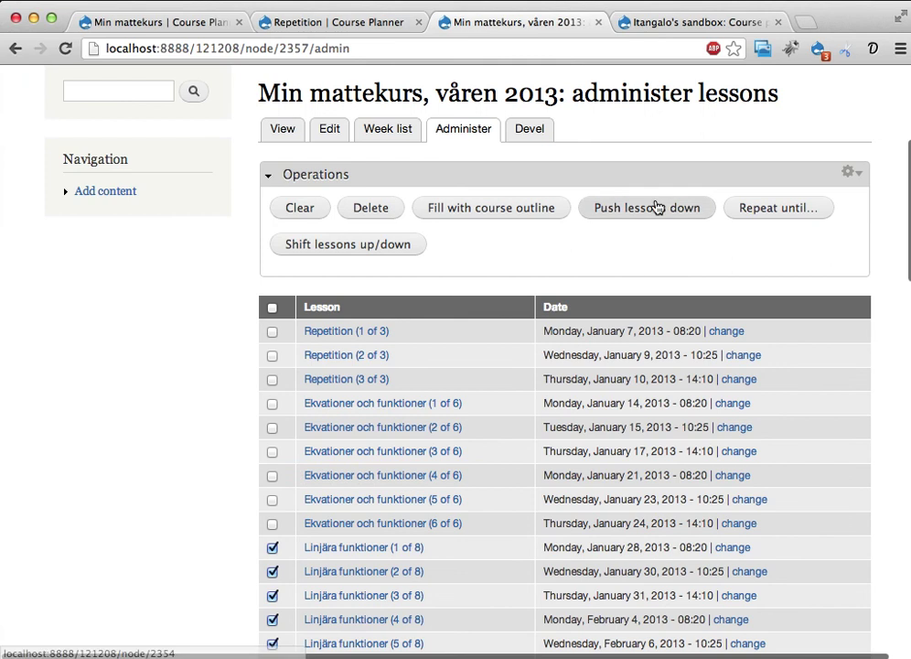
pyautogui.click(656, 210)
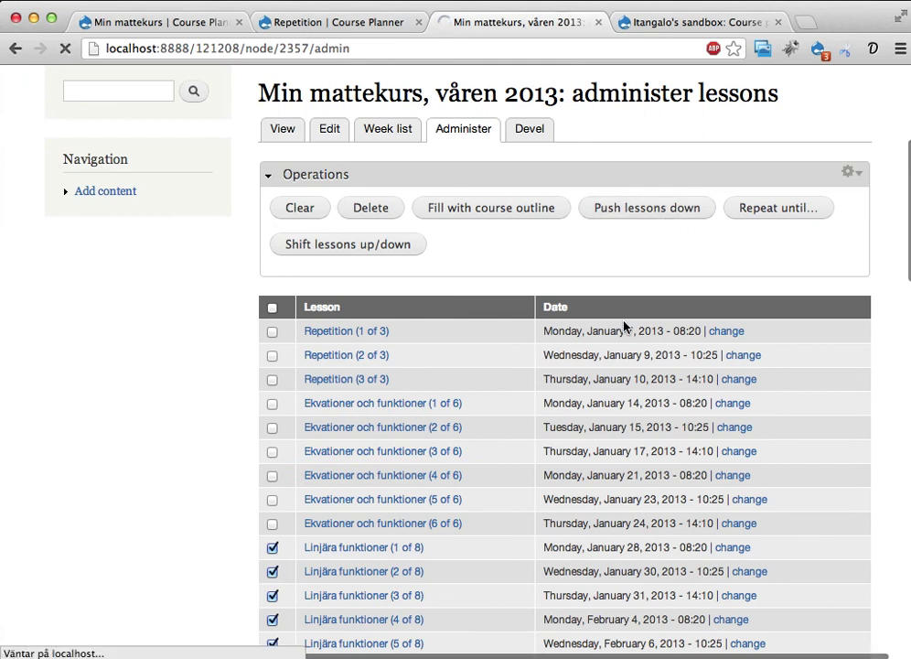
pyautogui.scroll(-6, 625, 326)
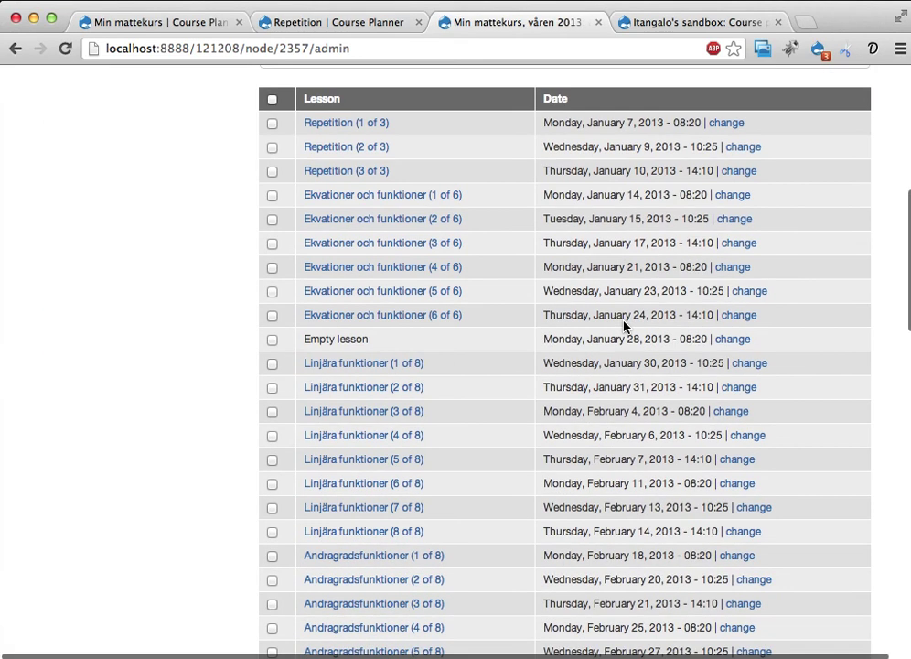
pyautogui.scroll(-1, 625, 326)
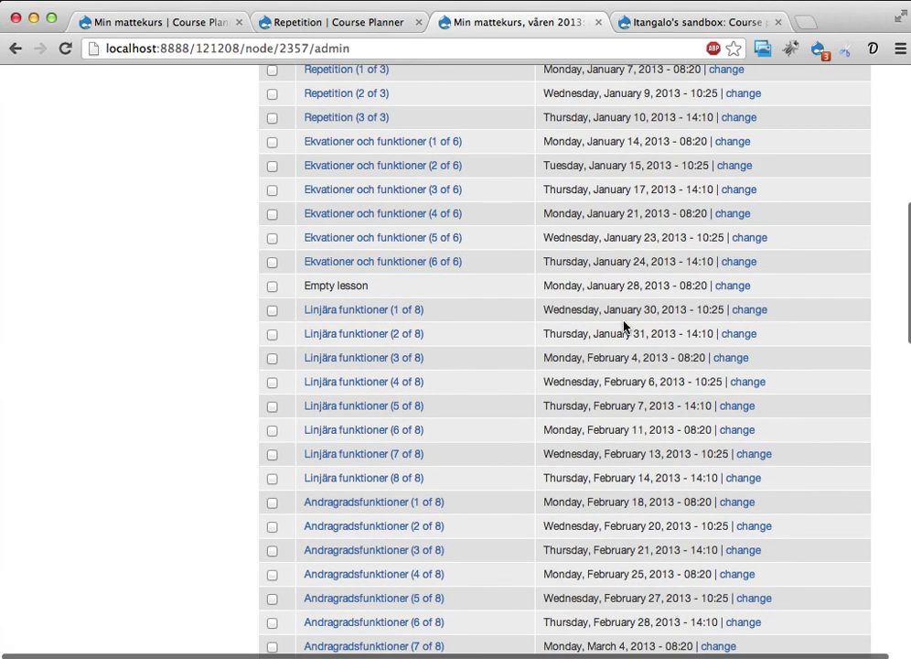
# - Retitle the empty lesson of January 28, 2013 as "Extralektion med linjära ekvationer"
pyautogui.click(736, 292)
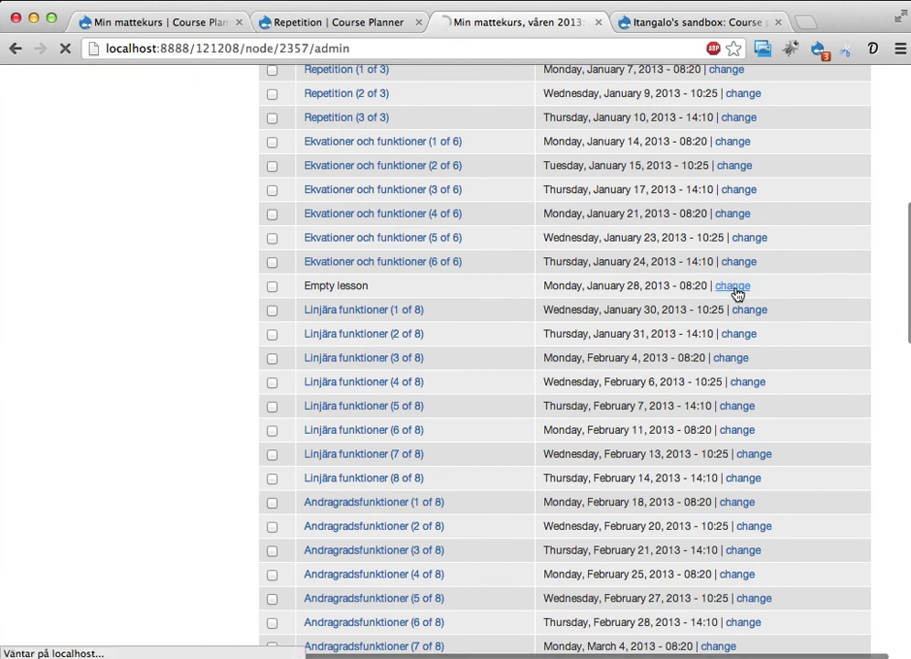
pyautogui.click(325, 242)
pyautogui.press('super+a')
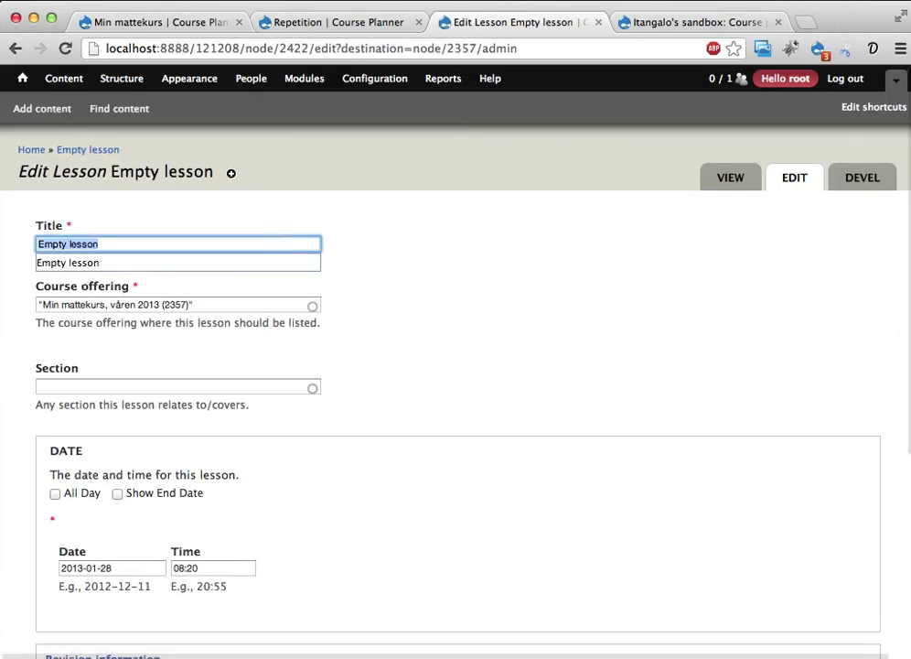
pyautogui.write('Extralektion med ekv')
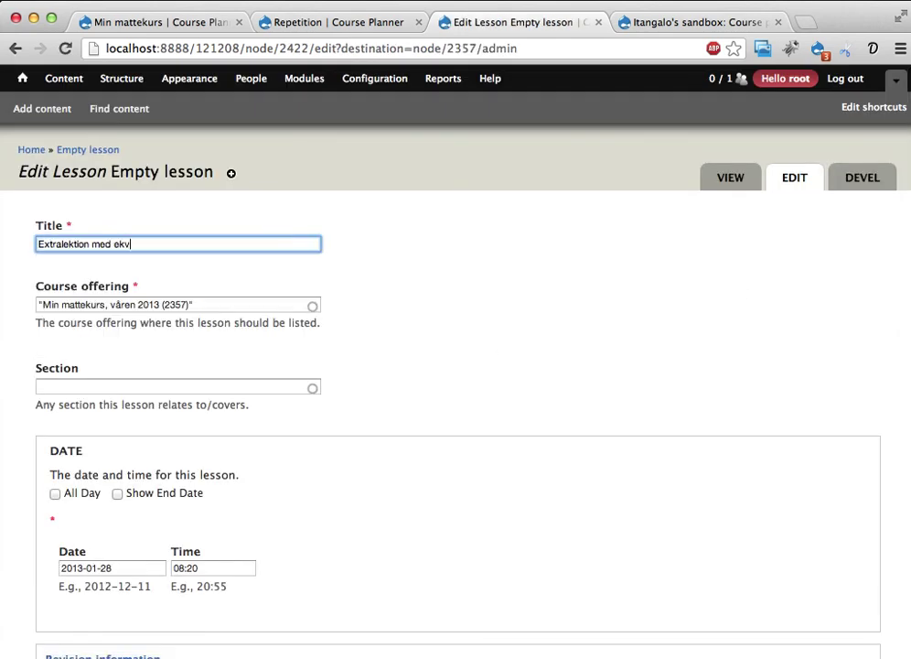
pyautogui.write('ationer')
pyautogui.hotkey('alt', 'BackSpace')
pyautogui.write('linjär')
pyautogui.press('BackSpace')
pyautogui.press('BackSpace')
pyautogui.press('BackSpace')
pyautogui.press('BackSpace')
pyautogui.write('njära ekvationer')
# - Assign the extra lesson to the section Linjära funktioner and save it
pyautogui.scroll(-1, 311, 422)
pyautogui.scroll(-3, 311, 421)
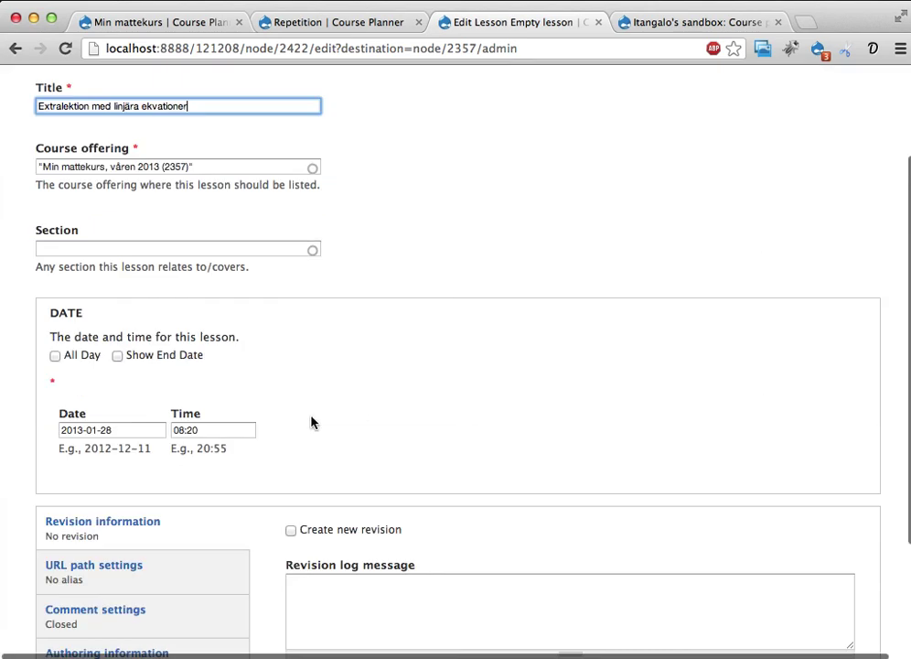
pyautogui.scroll(-4, 286, 396)
pyautogui.scroll(3, 287, 397)
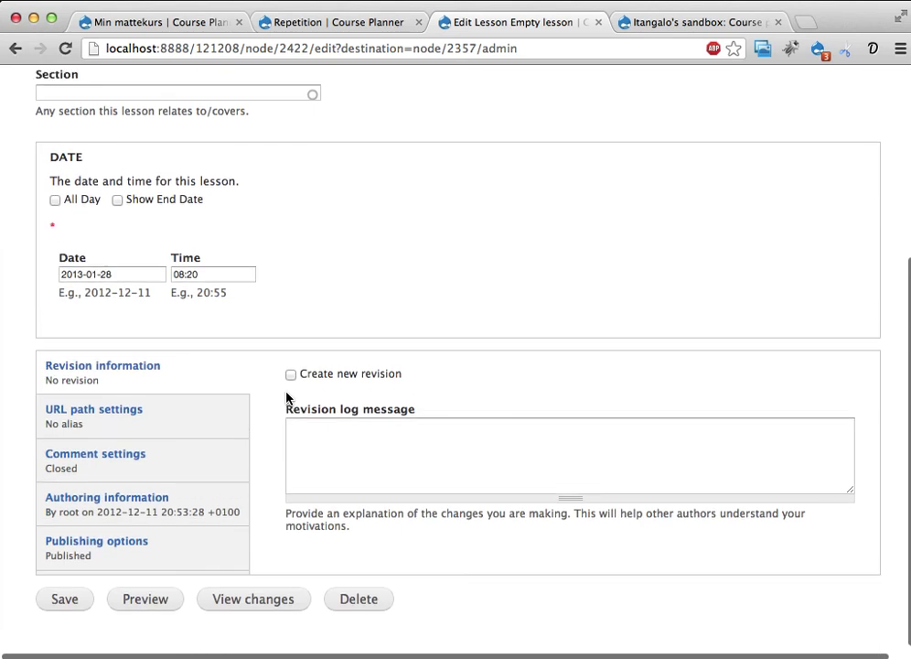
pyautogui.click(263, 211)
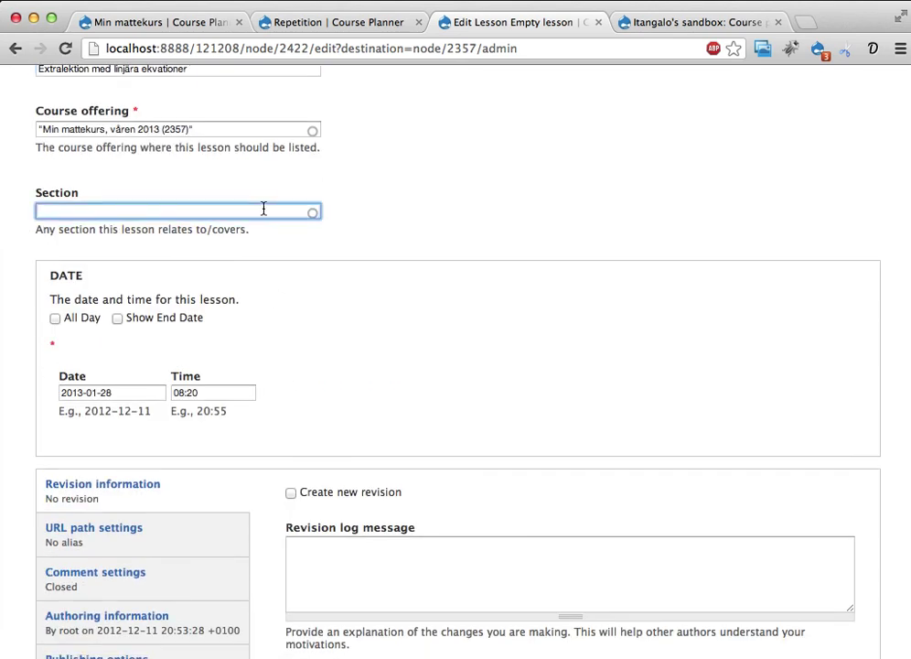
pyautogui.write('lin')
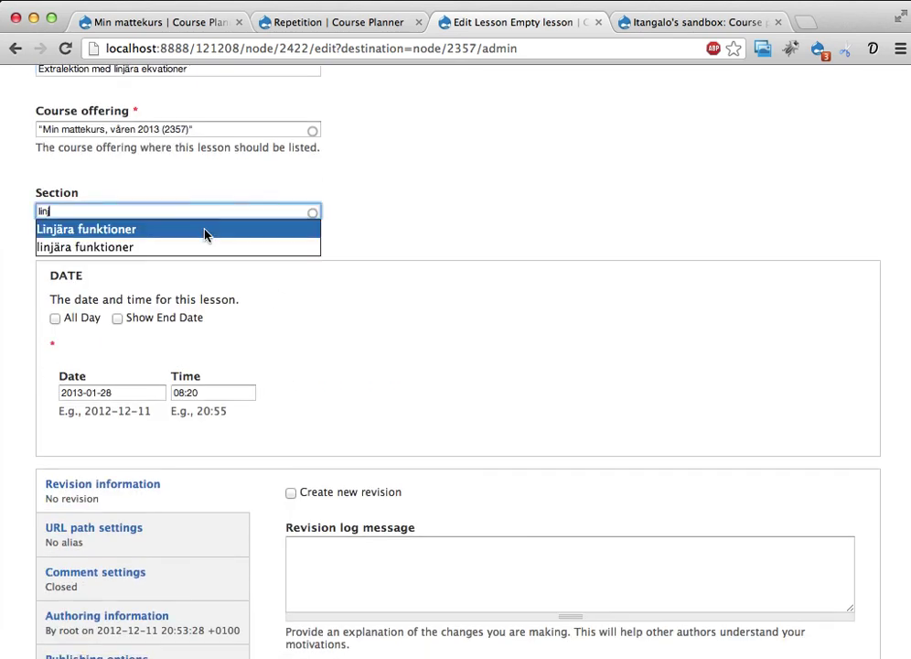
pyautogui.write('j')
pyautogui.click(203, 233)
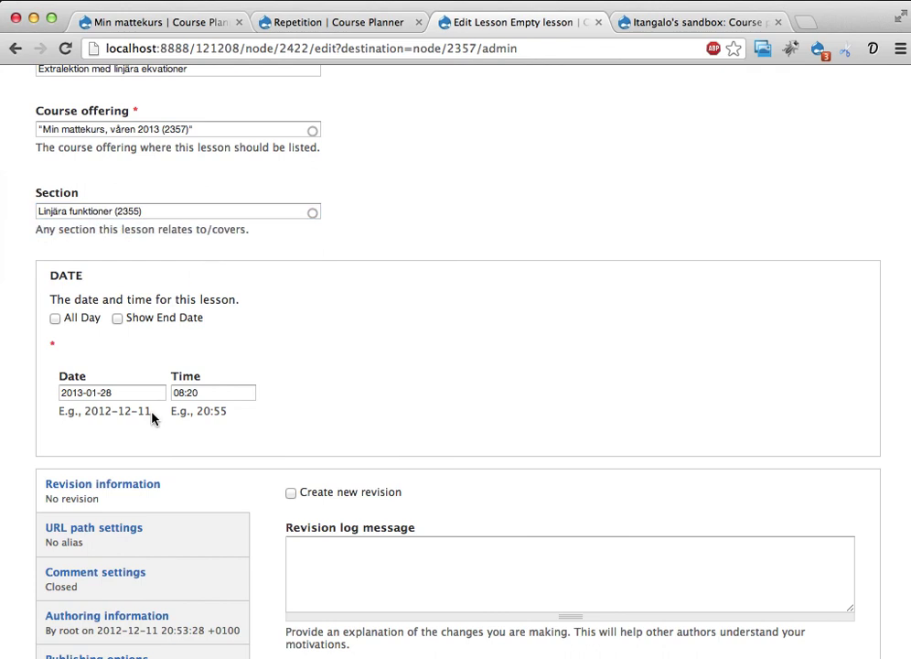
pyautogui.scroll(-3, 123, 457)
pyautogui.click(73, 590)
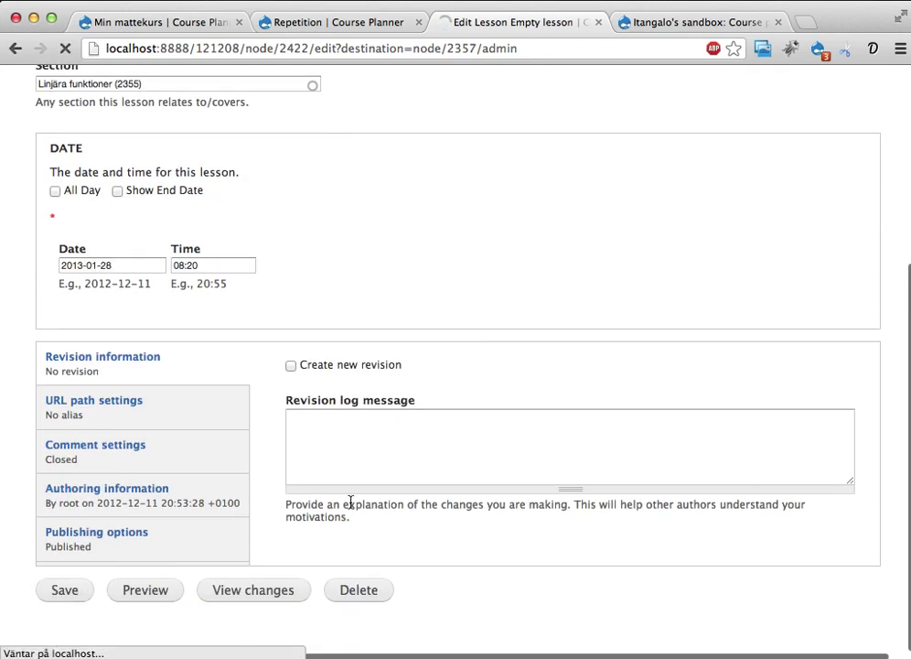
# - Start shifting the eight Andragradsfunktioner lessons and the empty lessons of March 7 and 11 up/down, then cancel without entering a number of steps
pyautogui.scroll(-5, 565, 321)
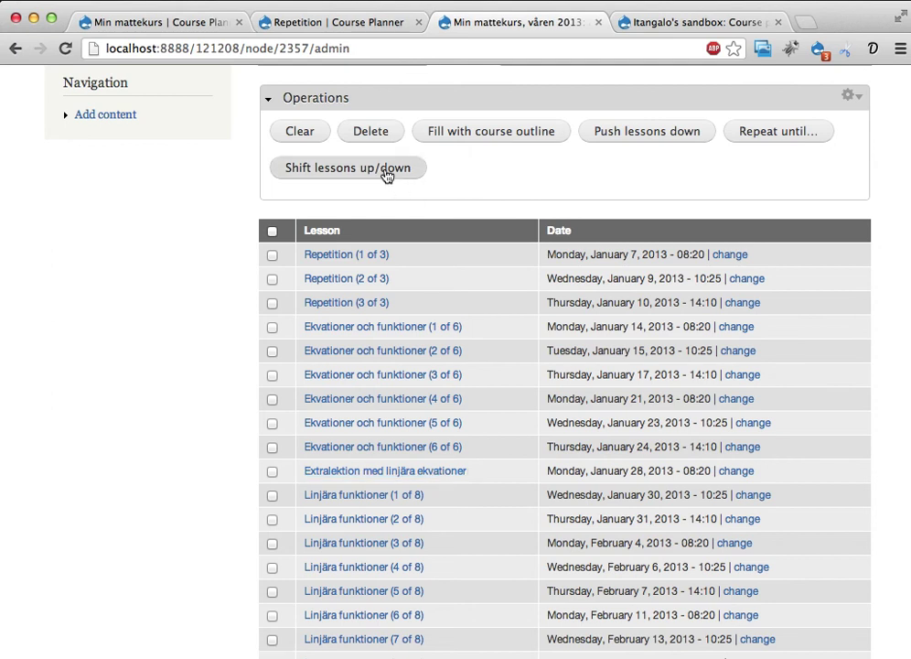
pyautogui.scroll(-5, 498, 299)
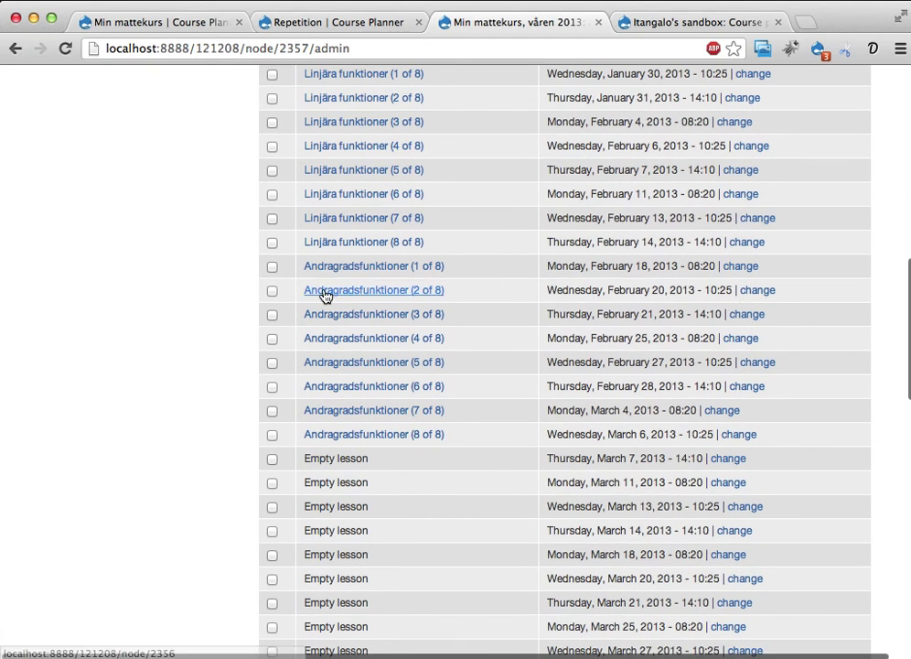
pyautogui.click(272, 266)
pyautogui.click(272, 290)
pyautogui.click(272, 338)
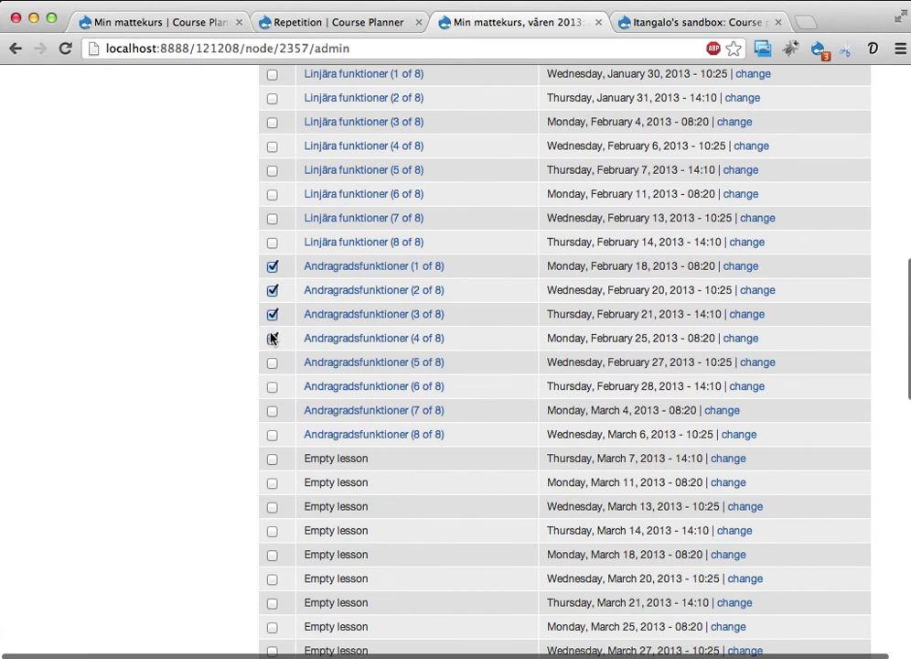
pyautogui.click(272, 362)
pyautogui.click(271, 386)
pyautogui.click(272, 411)
pyautogui.click(272, 434)
pyautogui.click(272, 458)
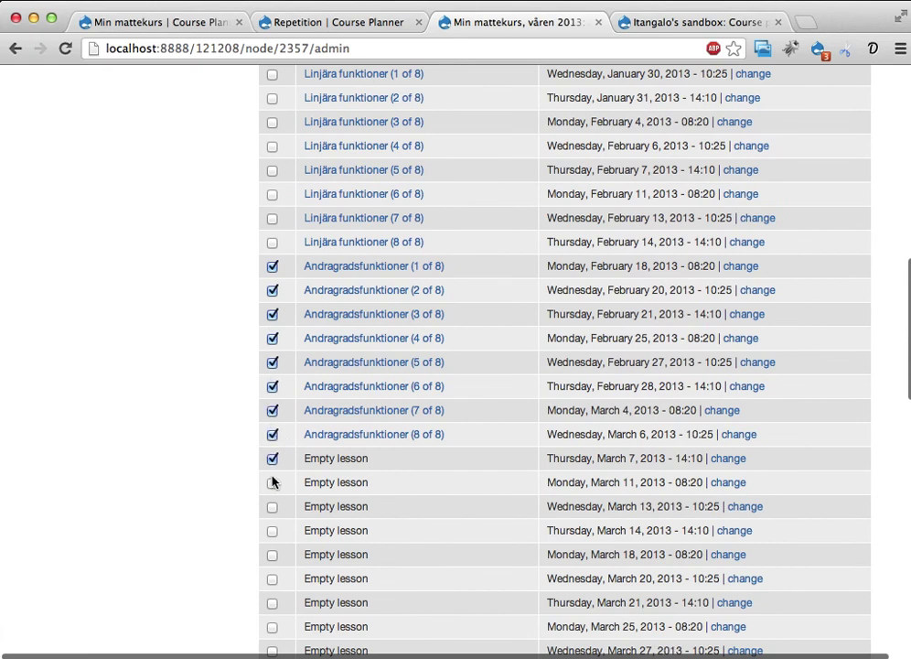
pyautogui.click(271, 482)
pyautogui.scroll(10, 384, 475)
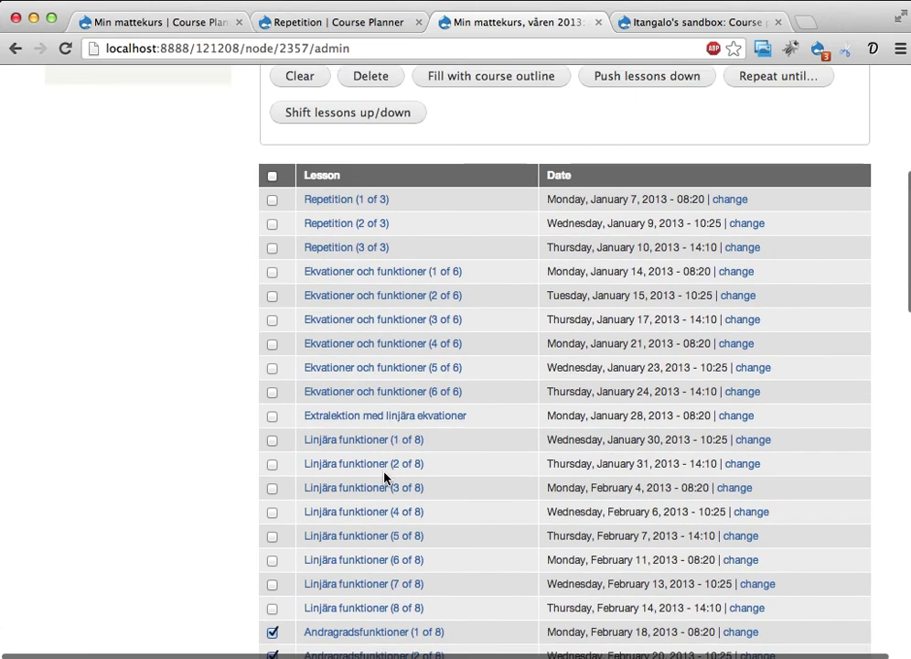
pyautogui.click(364, 322)
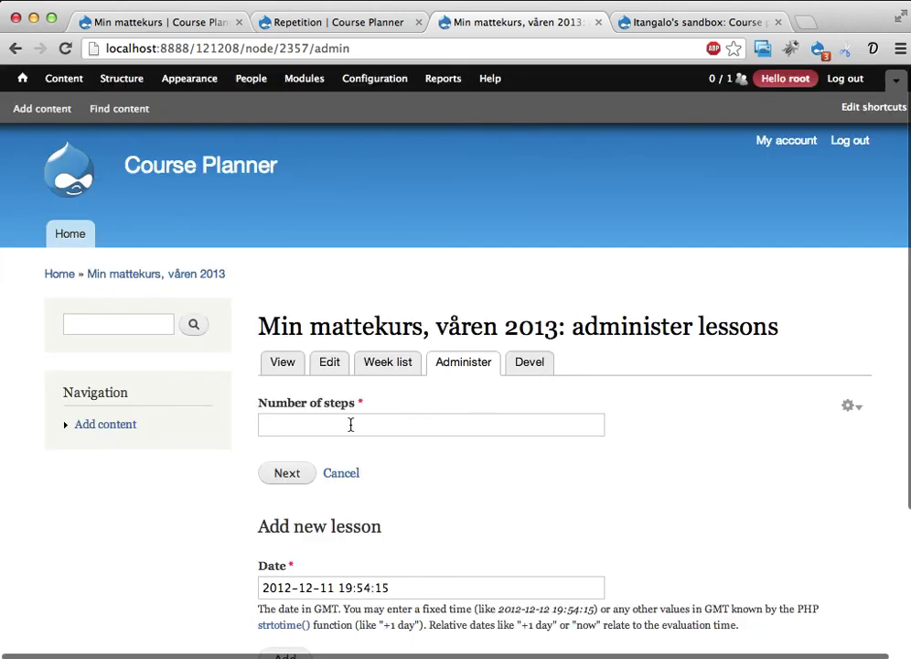
pyautogui.click(355, 473)
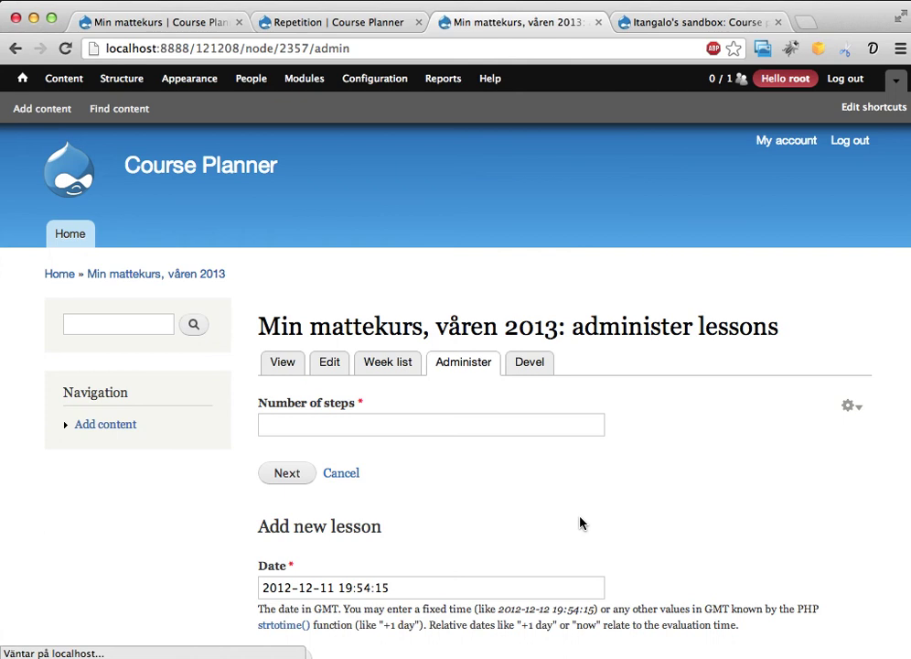
# - Clear the lesson "Extralektion med linjära ekvationer" of January 28, 2013 in the course's lesson administration list
pyautogui.scroll(-5, 585, 502)
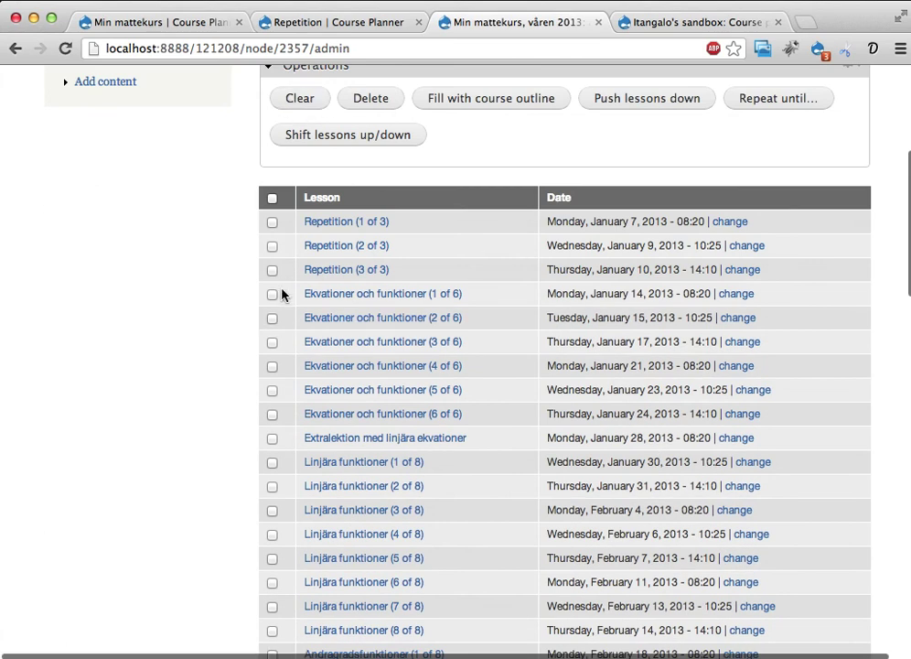
pyautogui.scroll(-3, 273, 430)
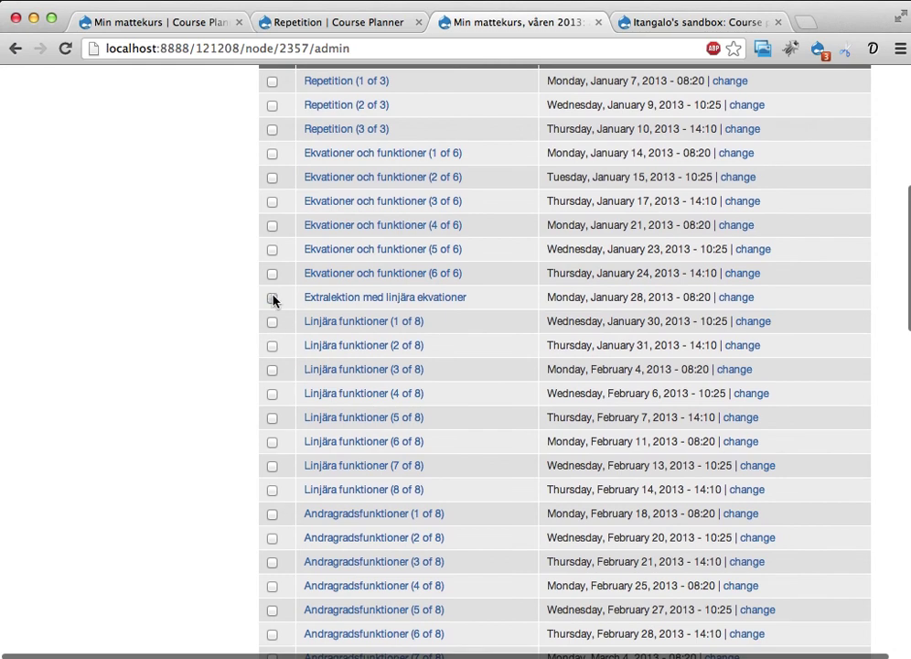
pyautogui.click(272, 300)
pyautogui.scroll(4, 427, 349)
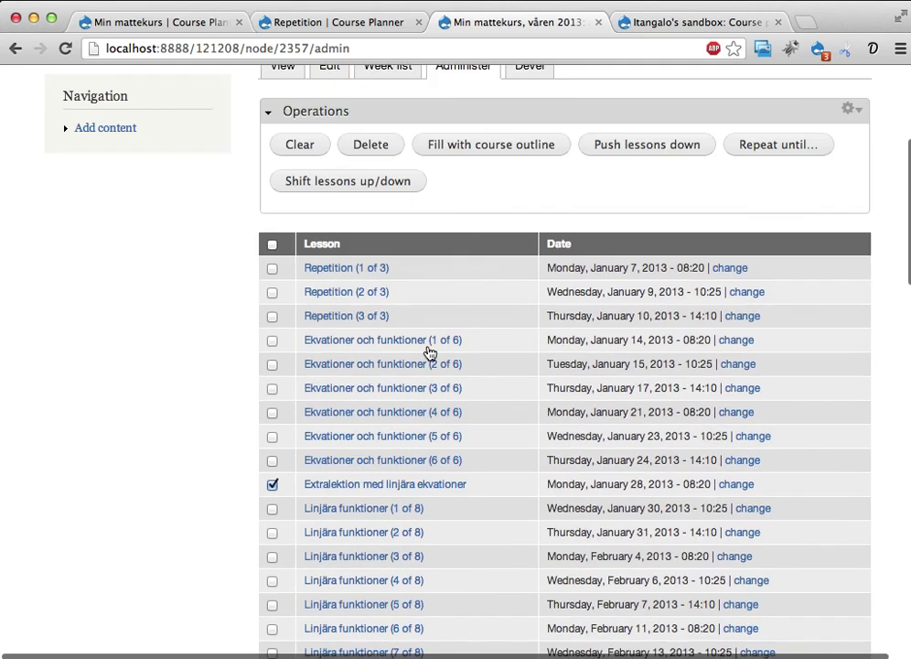
pyautogui.scroll(1, 430, 353)
pyautogui.click(300, 172)
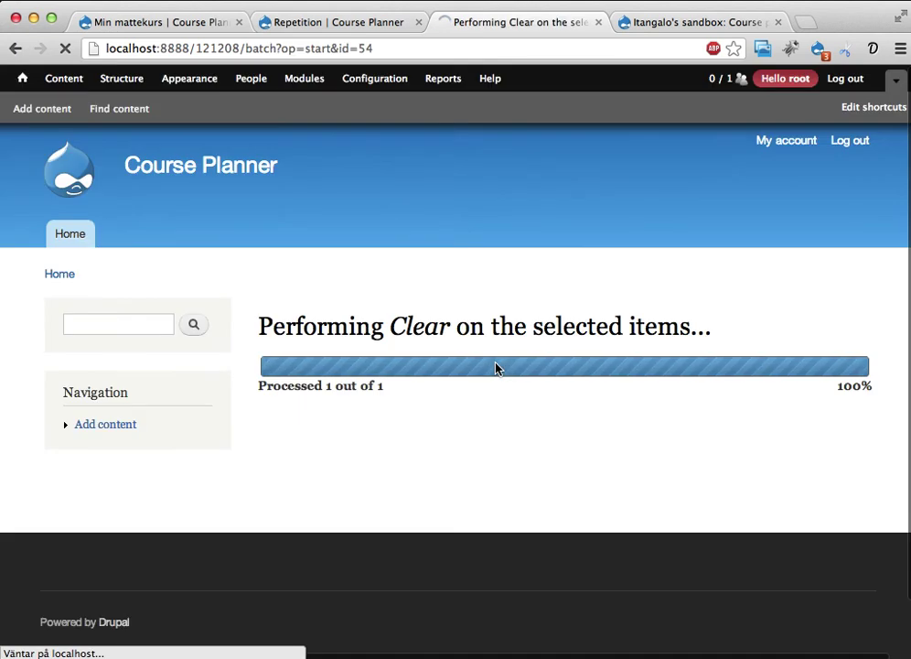
pyautogui.scroll(-10, 496, 367)
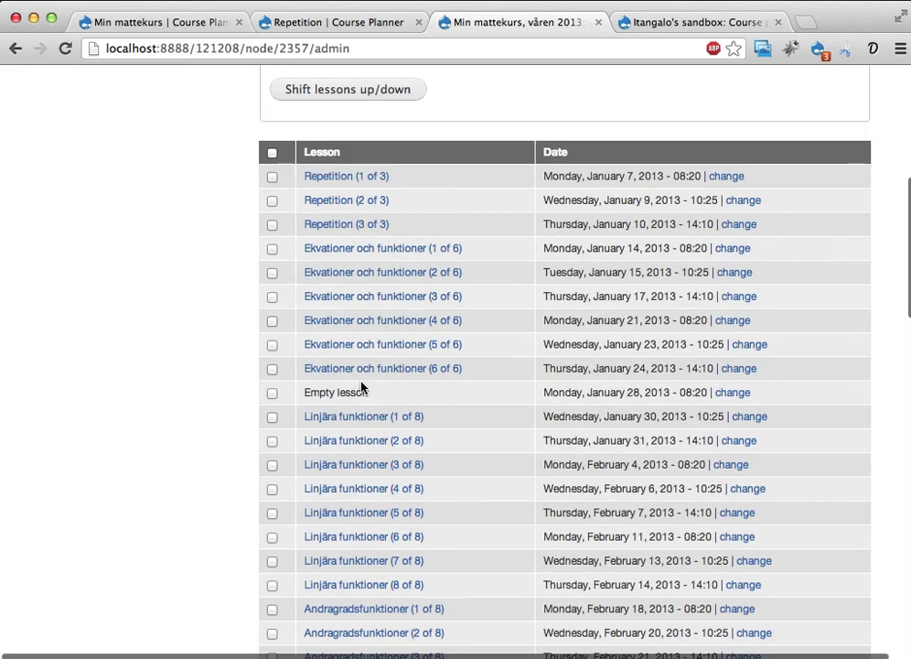
pyautogui.moveTo(309, 392); pyautogui.dragTo(366, 393)
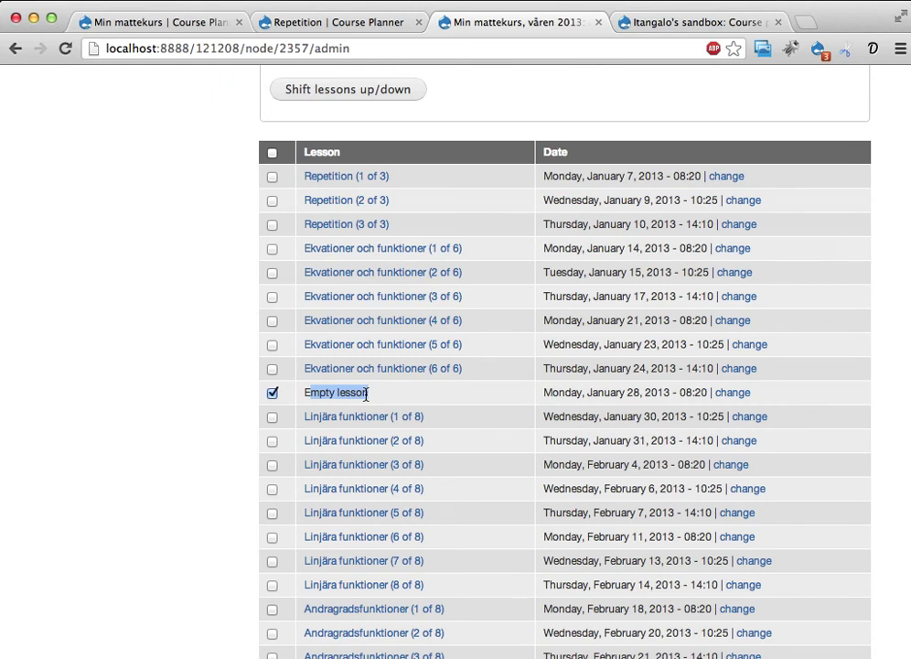
pyautogui.scroll(-4, 366, 394)
pyautogui.scroll(8, 365, 400)
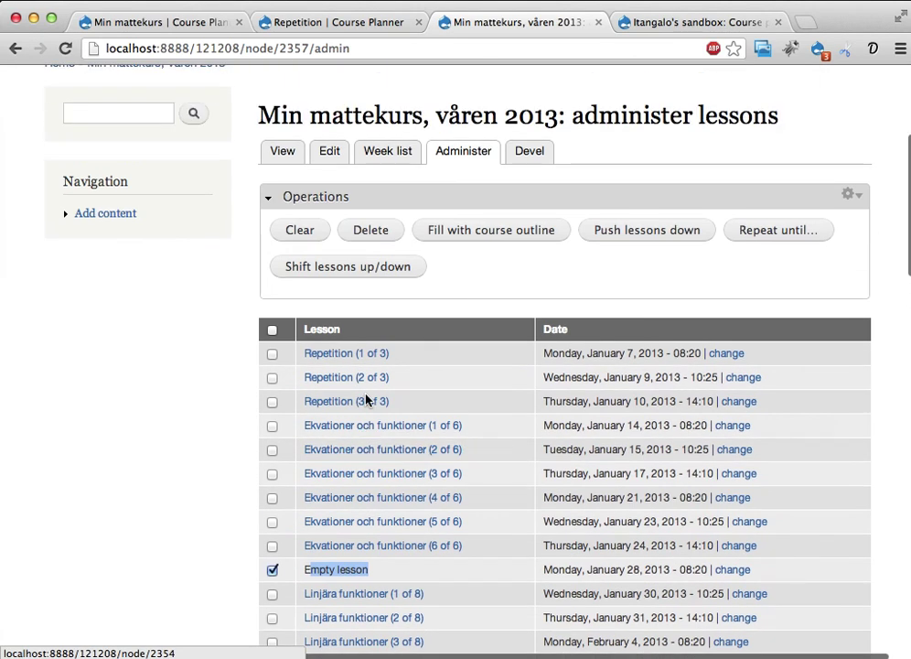
pyautogui.scroll(-20, 366, 398)
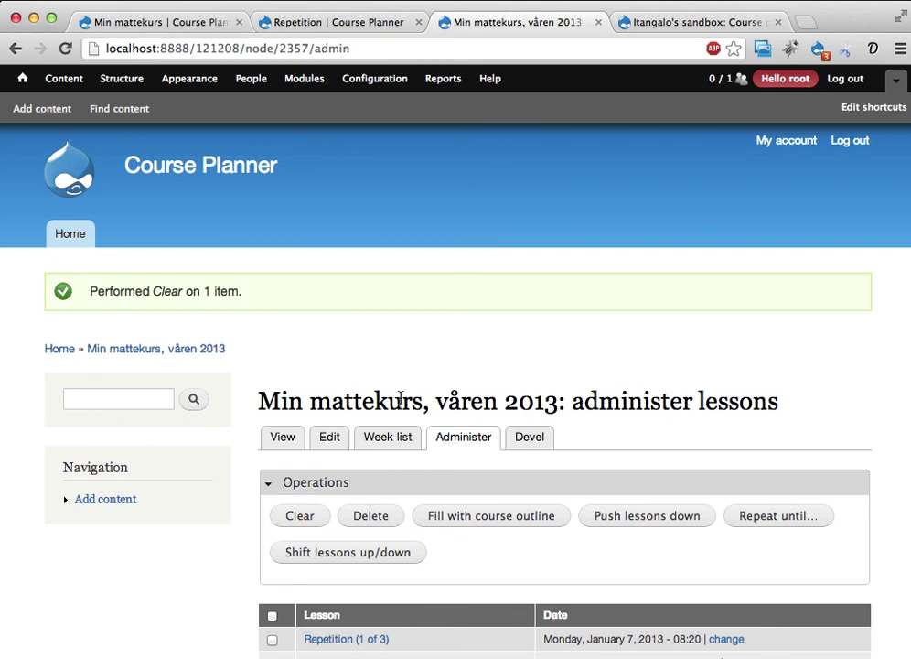
# - View the school website rudbeck.se in a separate browser tab, and close that tab to return to the lesson administration page
pyautogui.hotkey('ctrl', 't')
pyautogui.write('rude')
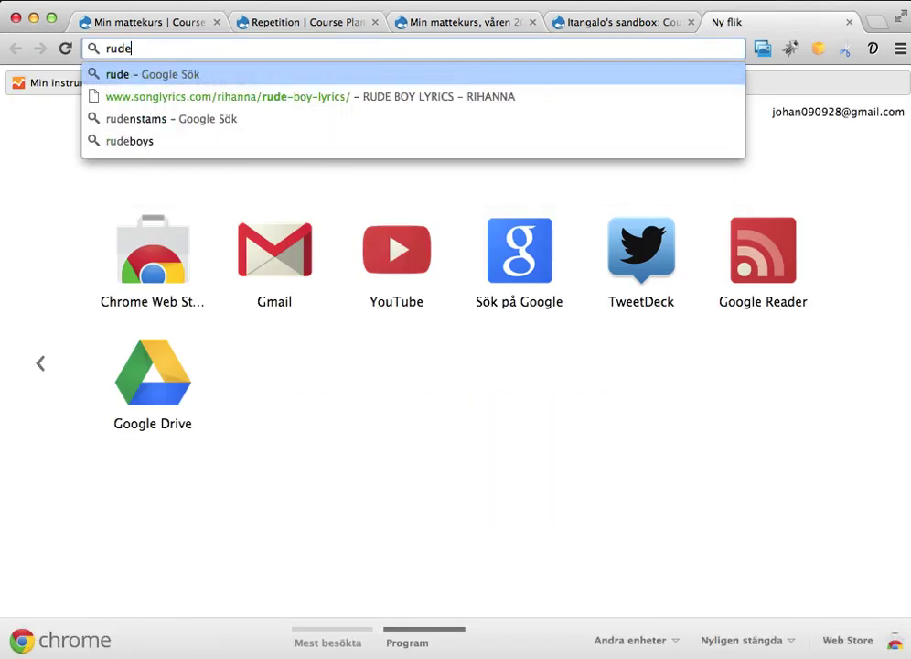
pyautogui.press('BackSpace')
pyautogui.write('beck.se')
pyautogui.press('Return')
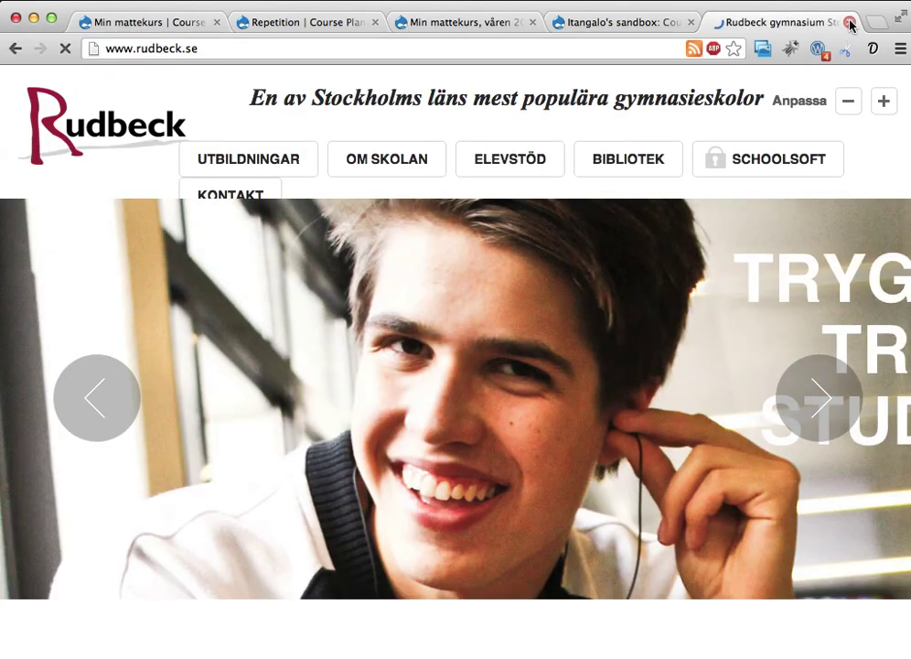
pyautogui.click(850, 22)
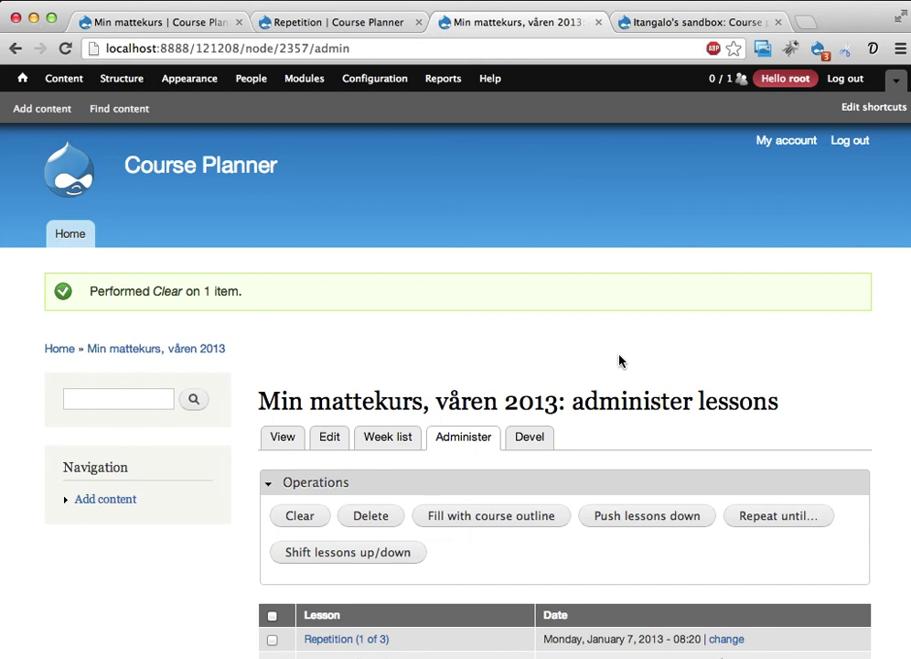